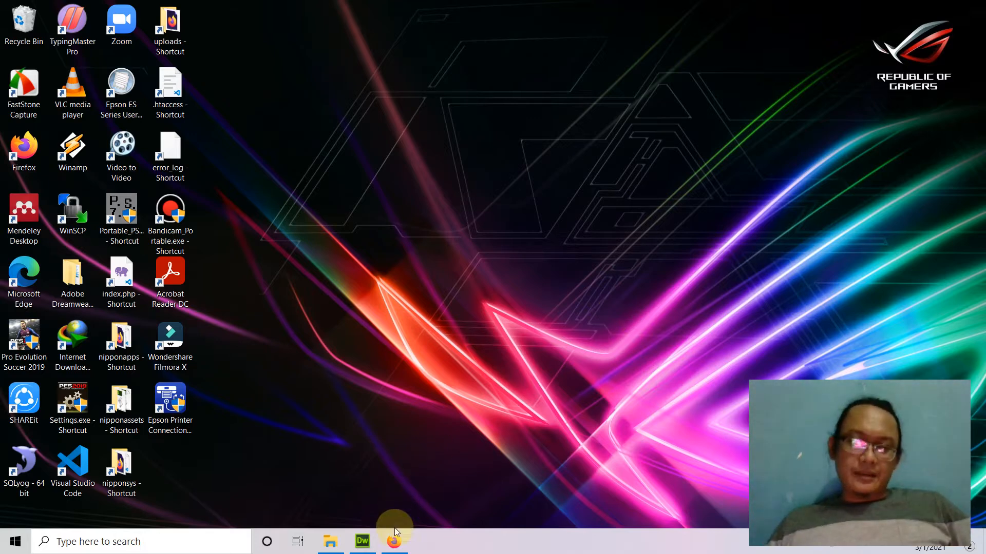
Bring the Firefox List Data Customer window back into view from the taskbar.
{"action": "left_click", "coordinate": [395, 543]}
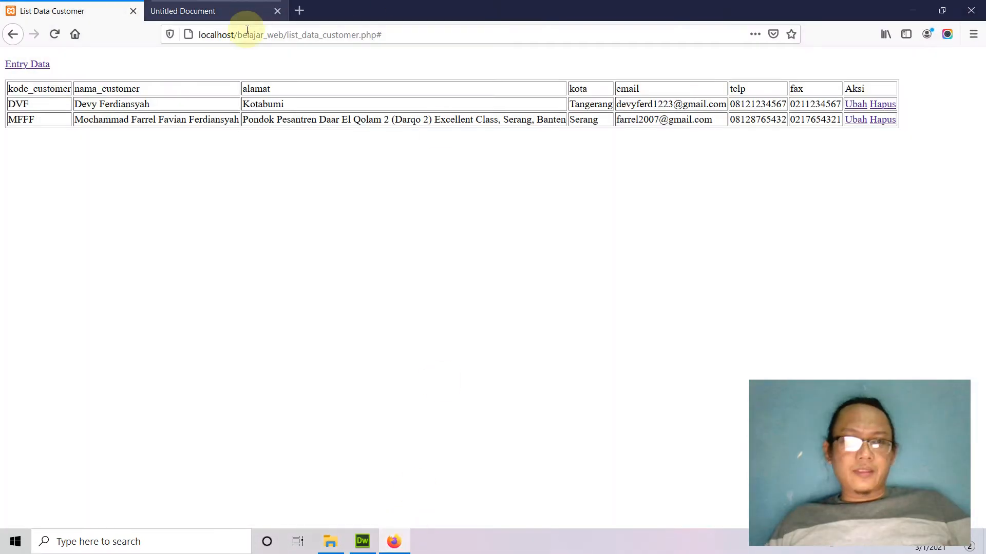
Play the channel's DreamWeaver CS6 CRUD#1 video, pause it at 13:14, and return to List Data Customer.
{"action": "left_click", "coordinate": [299, 11]}
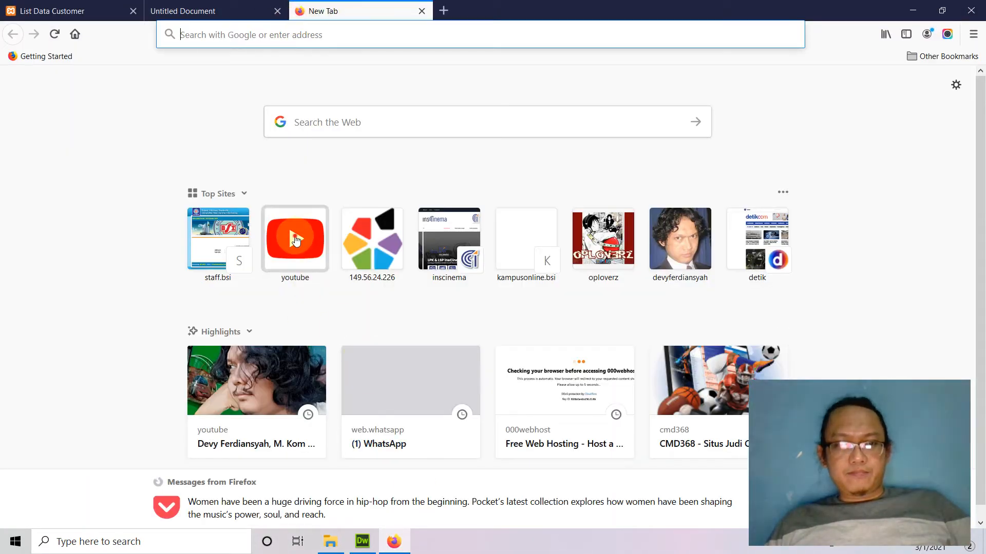
{"action": "left_click", "coordinate": [307, 237]}
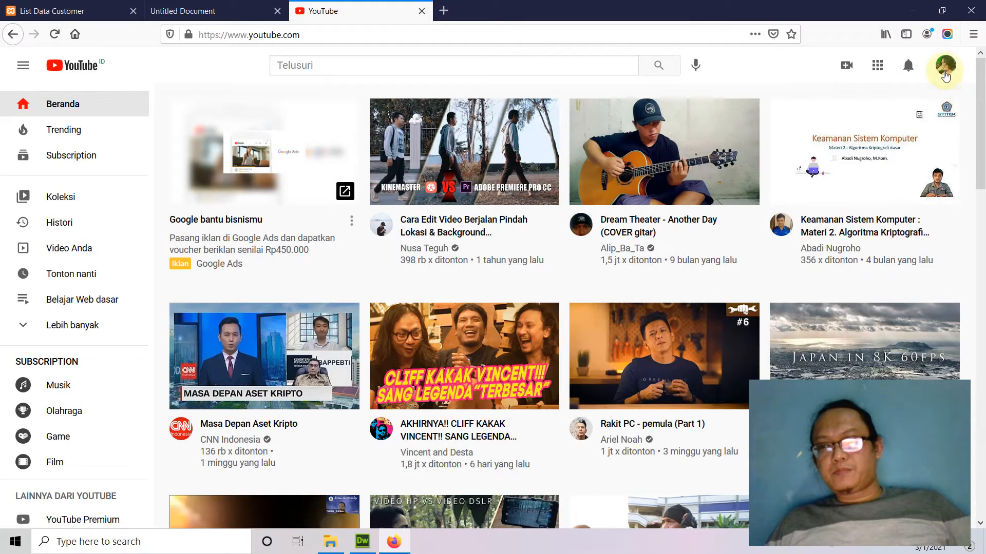
{"action": "left_click", "coordinate": [946, 70]}
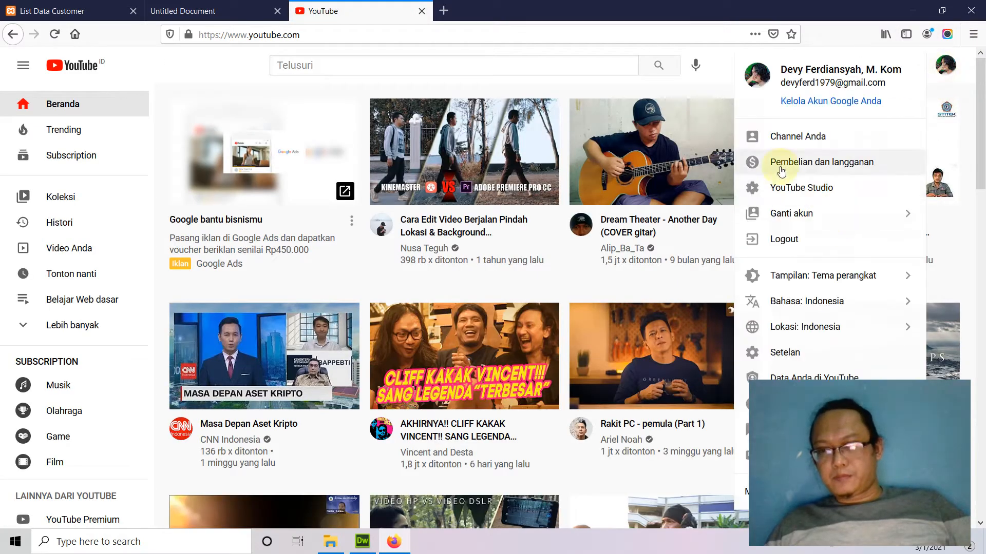
{"action": "left_click", "coordinate": [819, 136]}
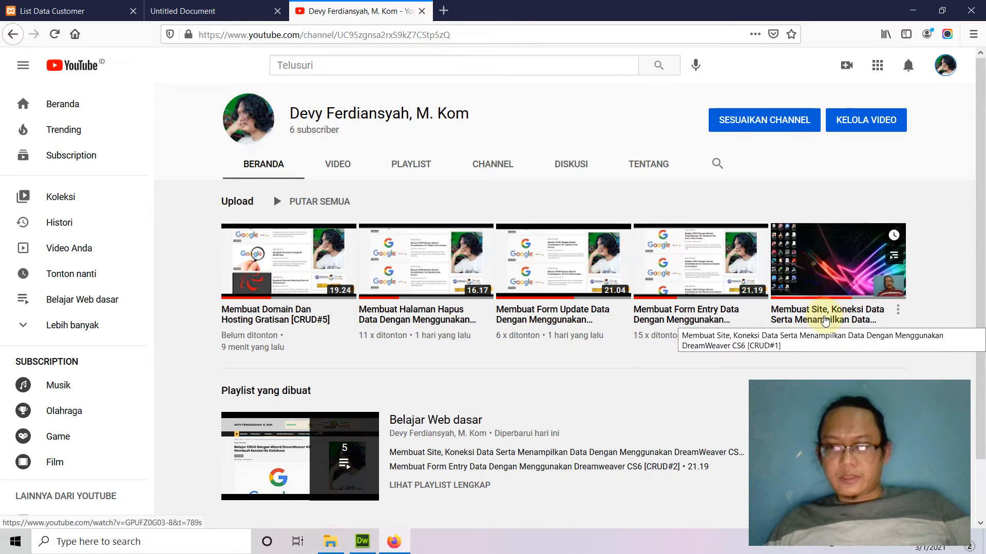
{"action": "left_click", "coordinate": [825, 321]}
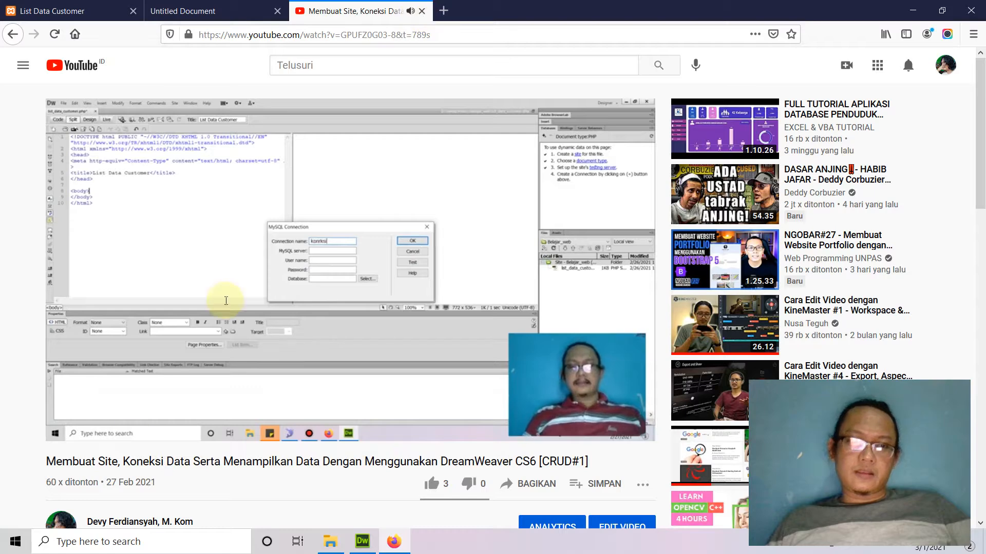
{"action": "left_click", "coordinate": [74, 398]}
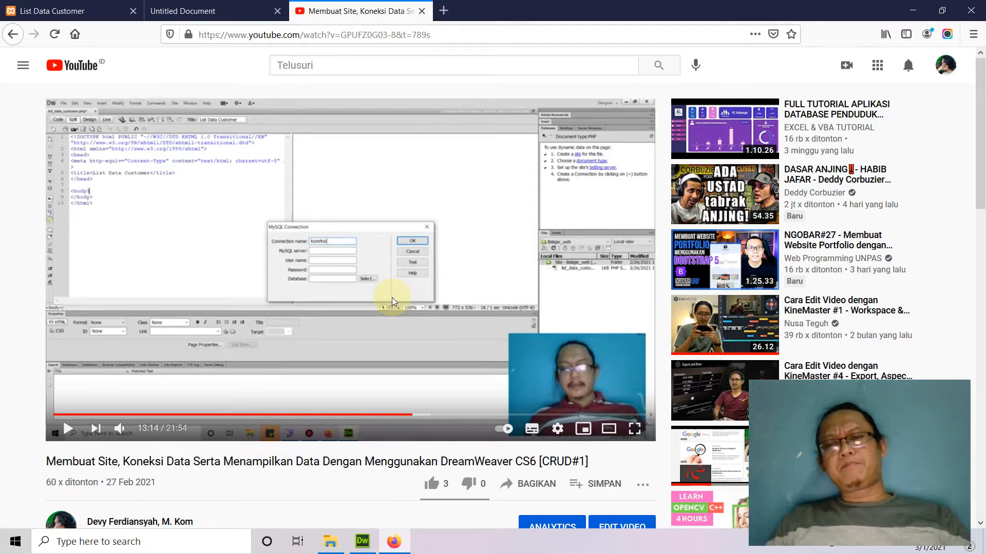
{"action": "left_click", "coordinate": [77, 11]}
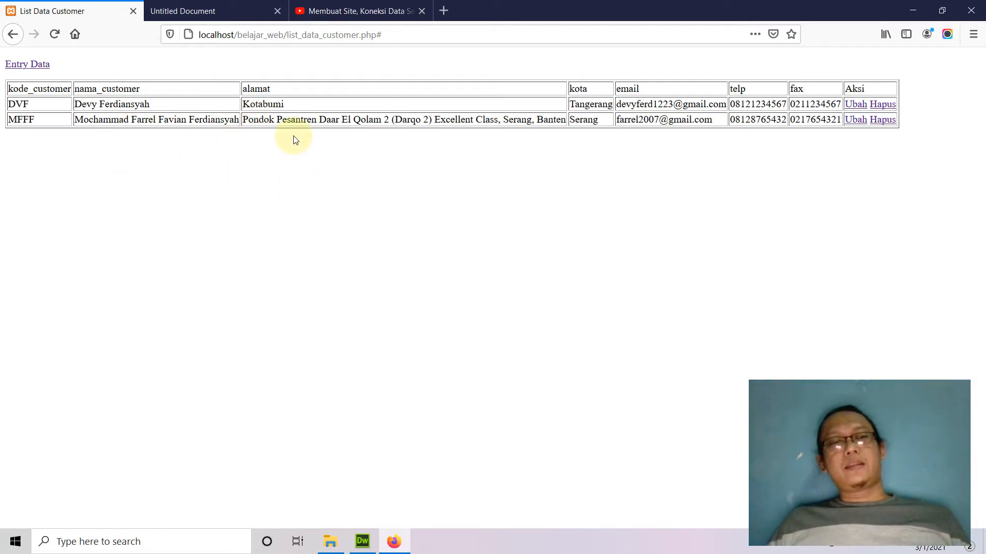
Reveal the desktop with Win+D and launch SQLyog from its desktop icon.
{"action": "left_click_drag", "start_coordinate": [42, 105], "coordinate": [917, 146]}
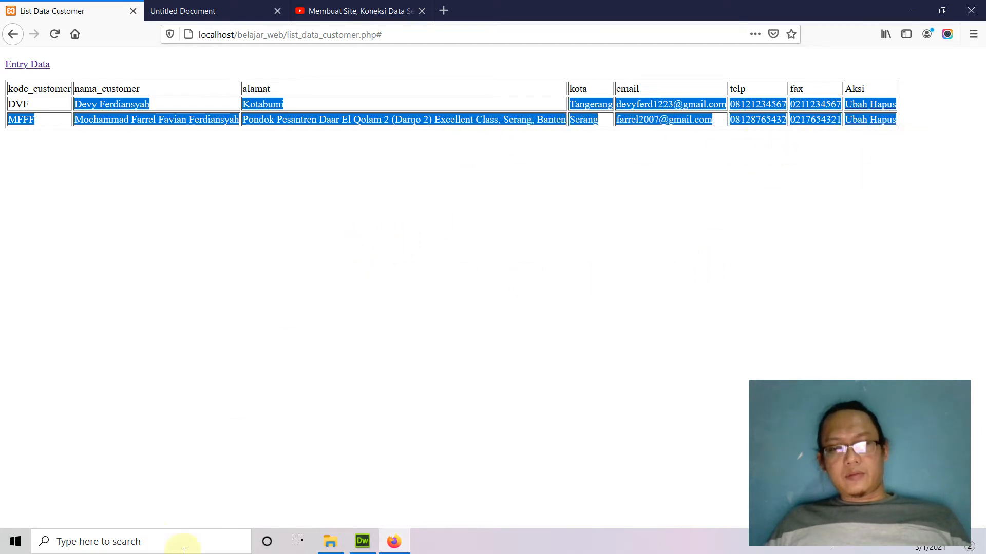
{"action": "left_click", "coordinate": [156, 539]}
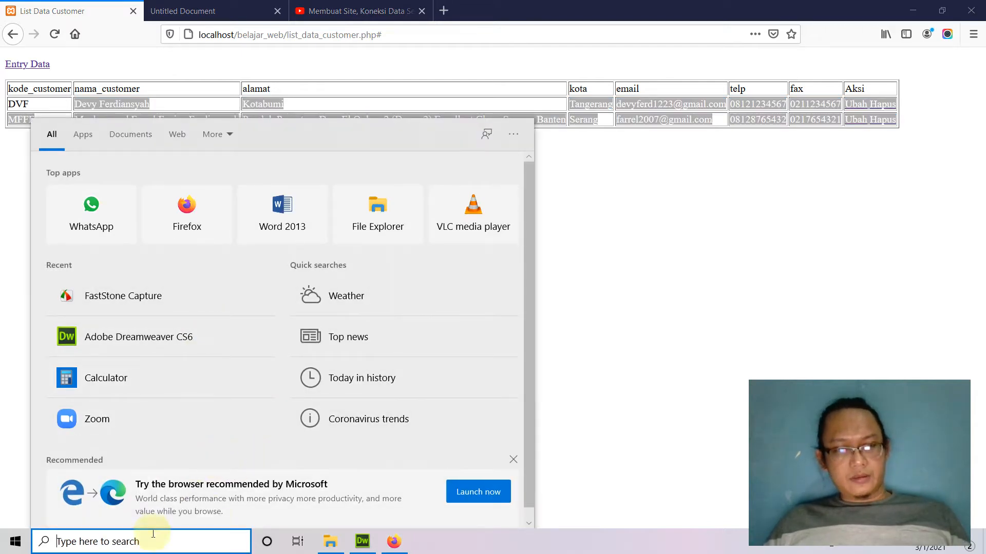
{"action": "left_click", "coordinate": [570, 170]}
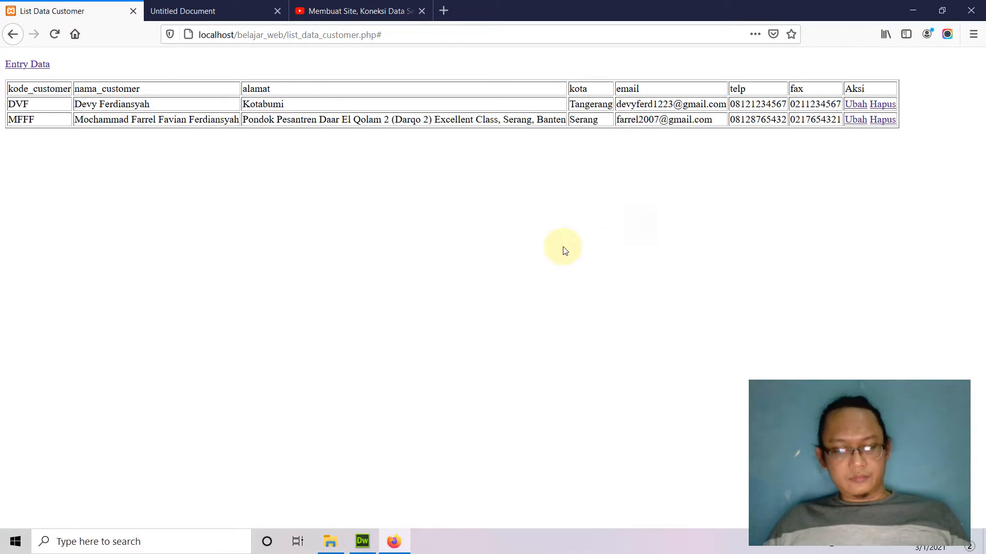
{"action": "key", "text": "super+d"}
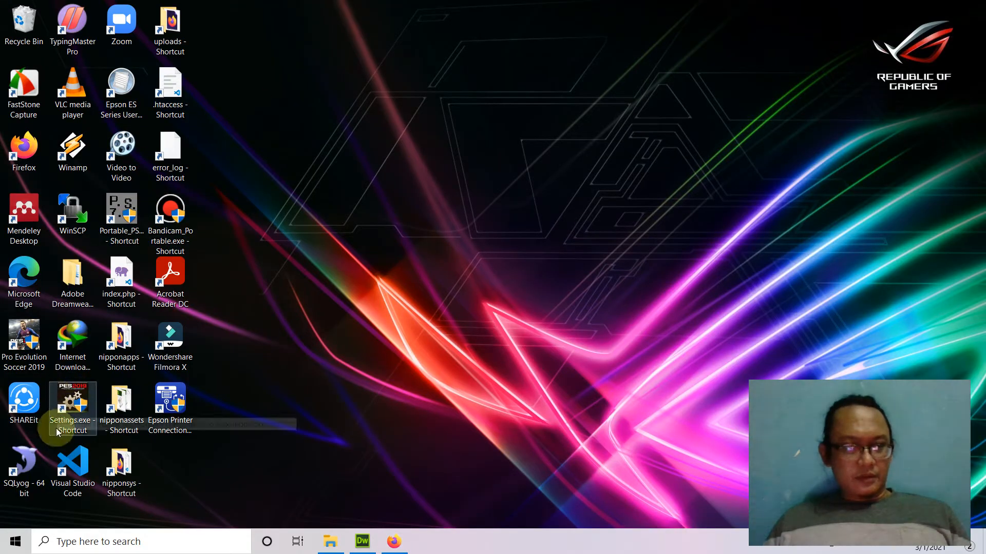
{"action": "double_click", "coordinate": [19, 477]}
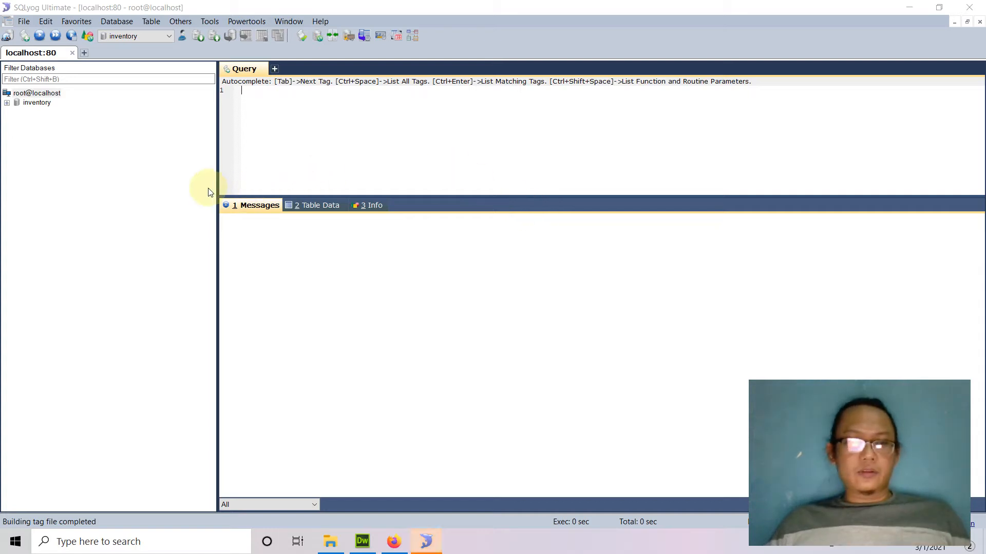
Narrow the database tree, expand inventory, and remove the name dragged into the query editor.
{"action": "left_click_drag", "start_coordinate": [217, 176], "coordinate": [169, 175]}
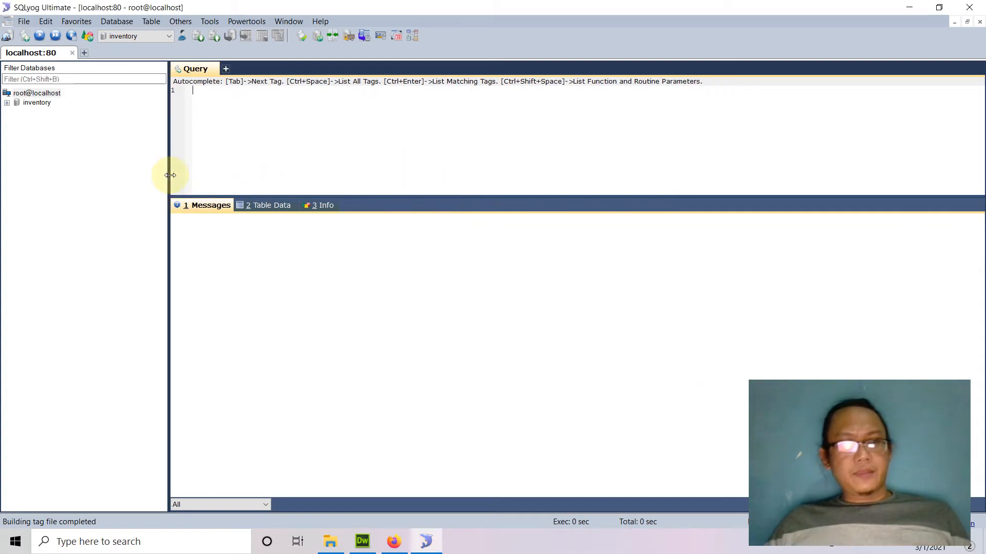
{"action": "left_click", "coordinate": [7, 103]}
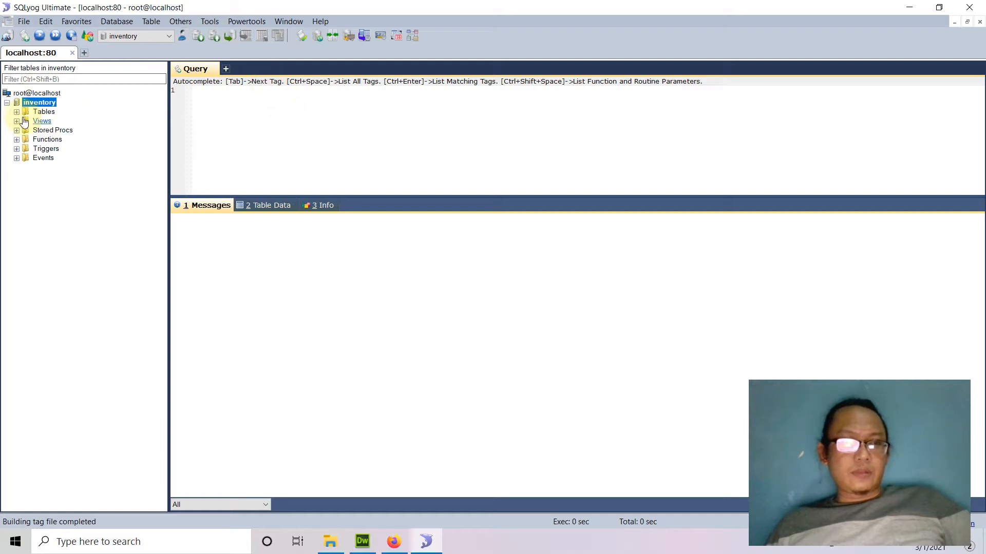
{"action": "left_click_drag", "start_coordinate": [41, 102], "coordinate": [238, 110]}
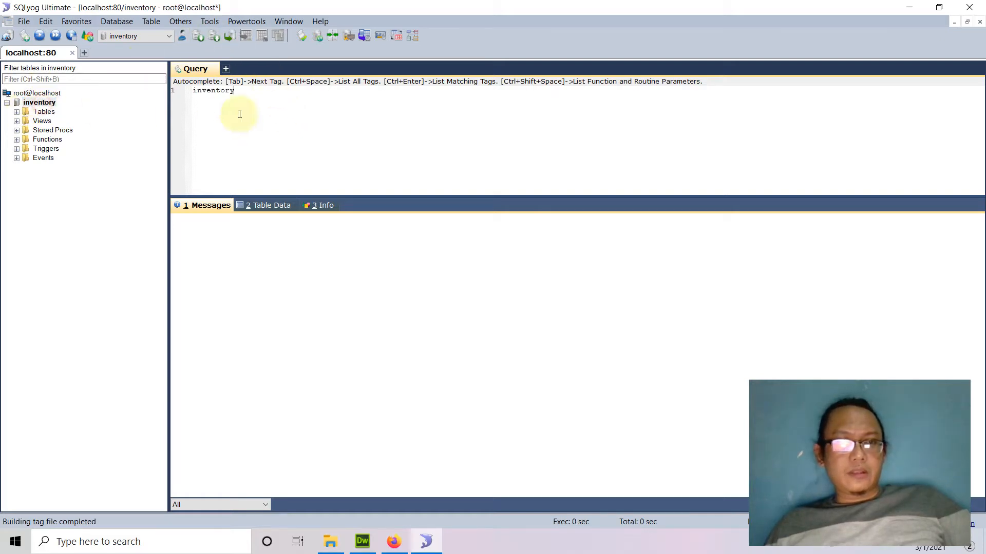
{"action": "left_click", "coordinate": [274, 126]}
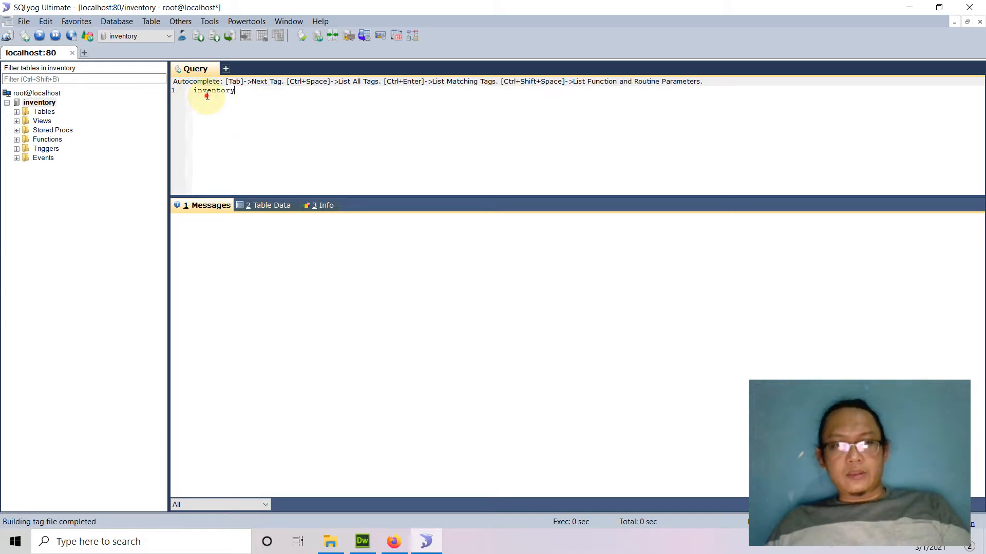
{"action": "key", "text": "Delete"}
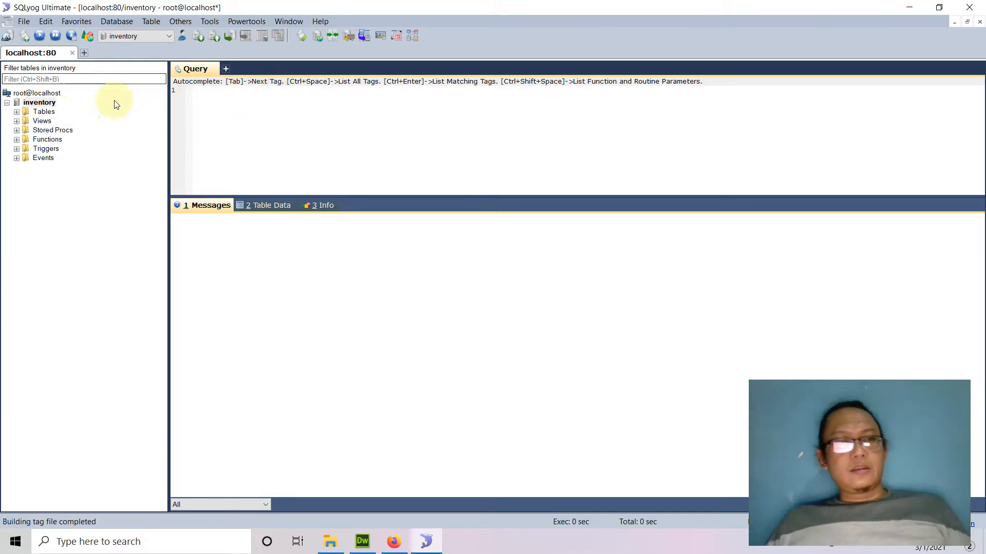
Start Database > Create Database, then cancel the dialog.
{"action": "left_click", "coordinate": [110, 24]}
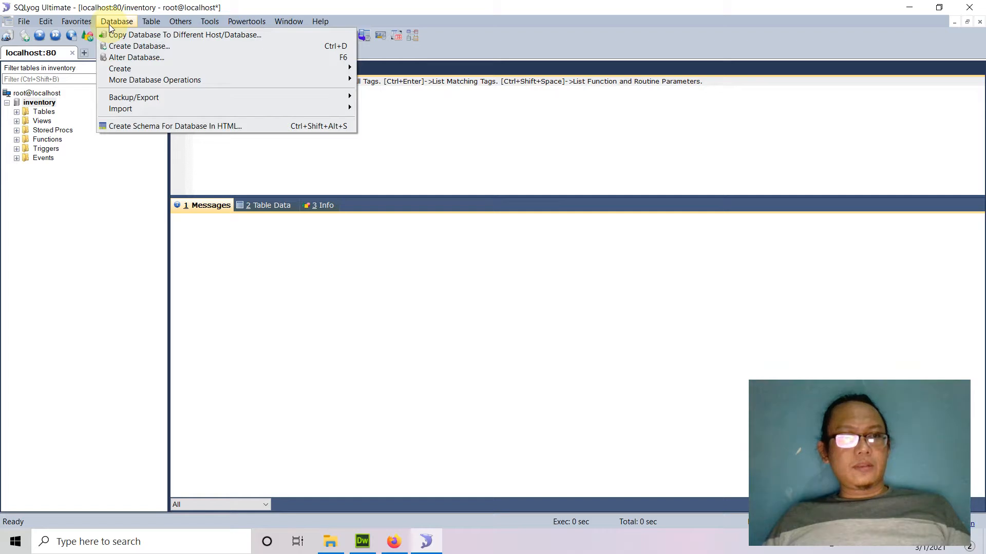
{"action": "left_click", "coordinate": [152, 52]}
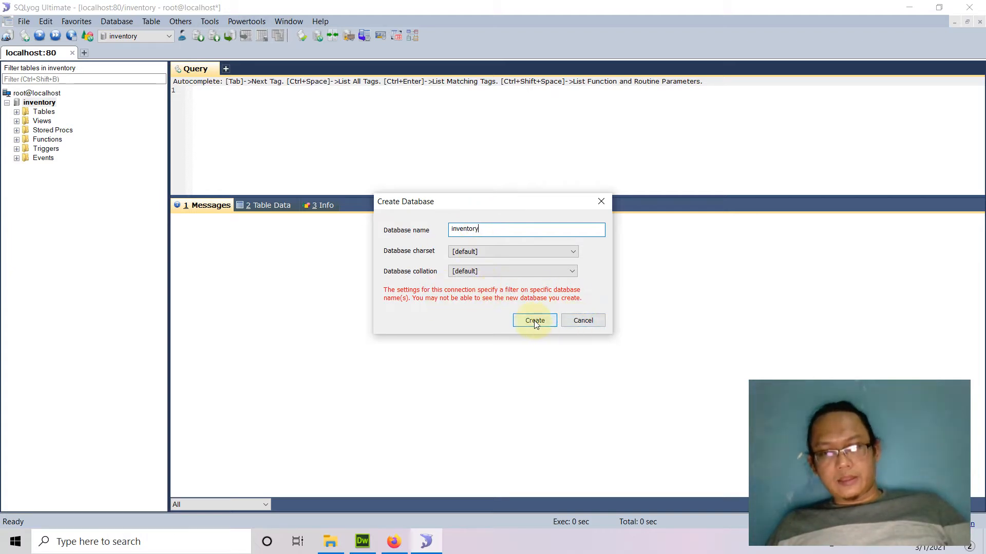
{"action": "left_click", "coordinate": [582, 321]}
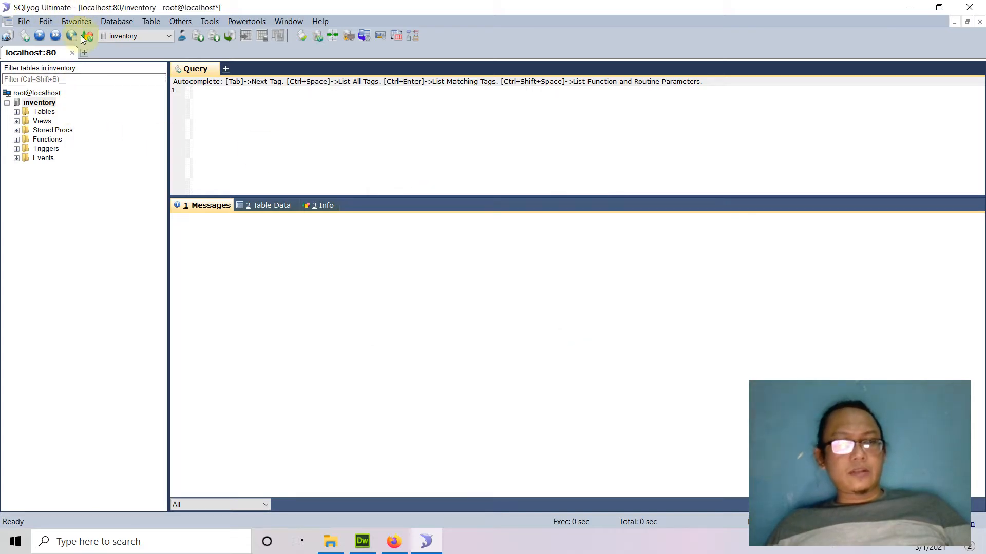
Google 'sqlyog download' and look through the SQLyog community GitHub downloads page.
{"action": "left_click", "coordinate": [394, 542]}
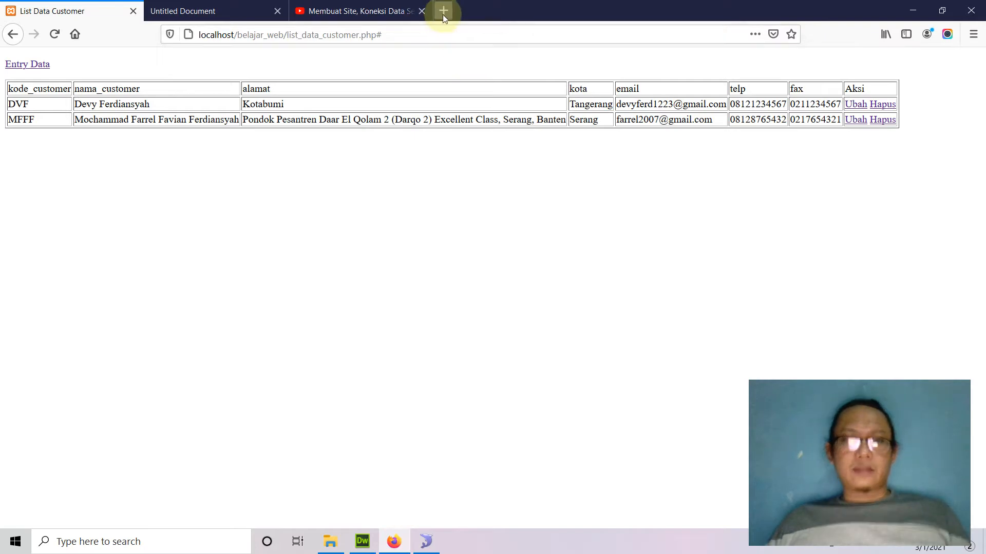
{"action": "left_click", "coordinate": [442, 12]}
{"action": "type", "text": "s"}
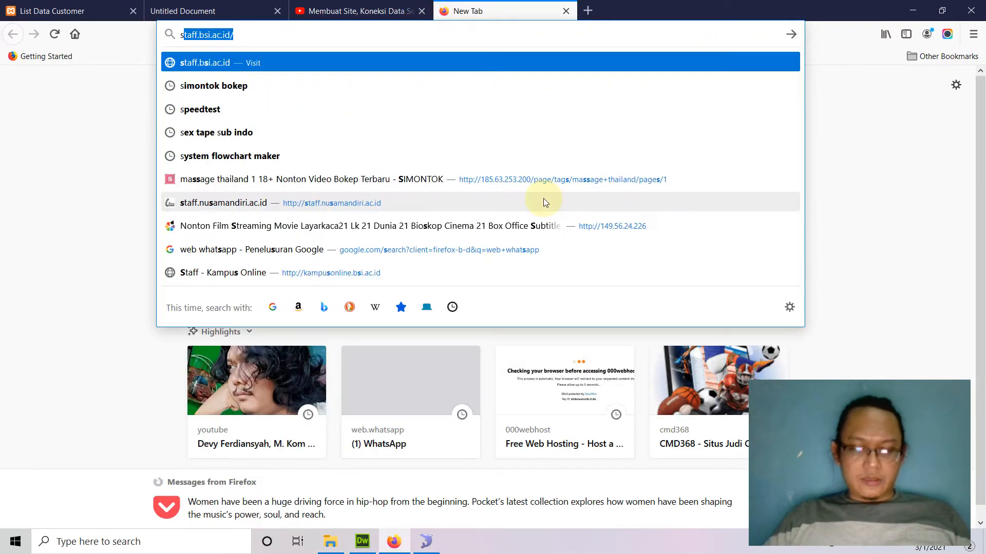
{"action": "type", "text": "ql"}
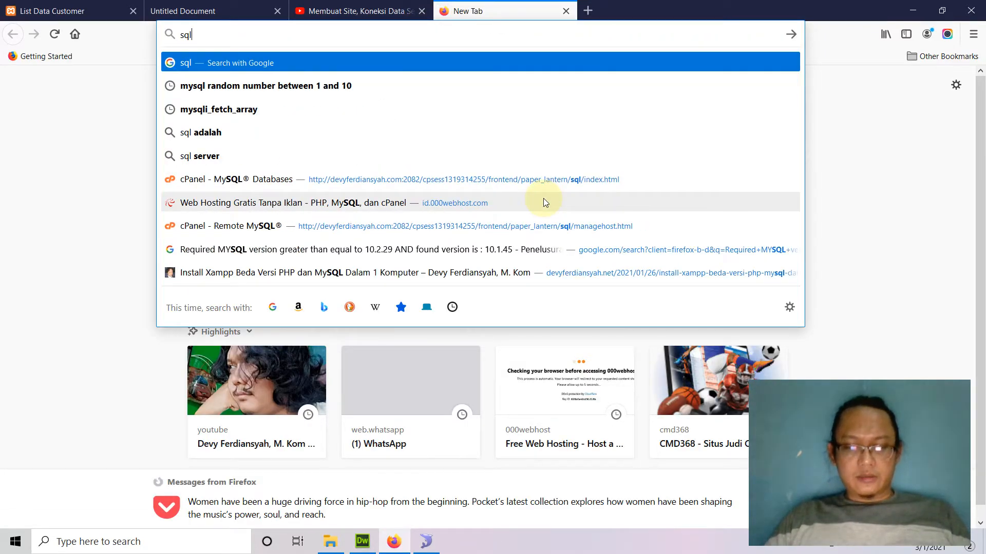
{"action": "type", "text": "yog"}
{"action": "key", "text": "Return"}
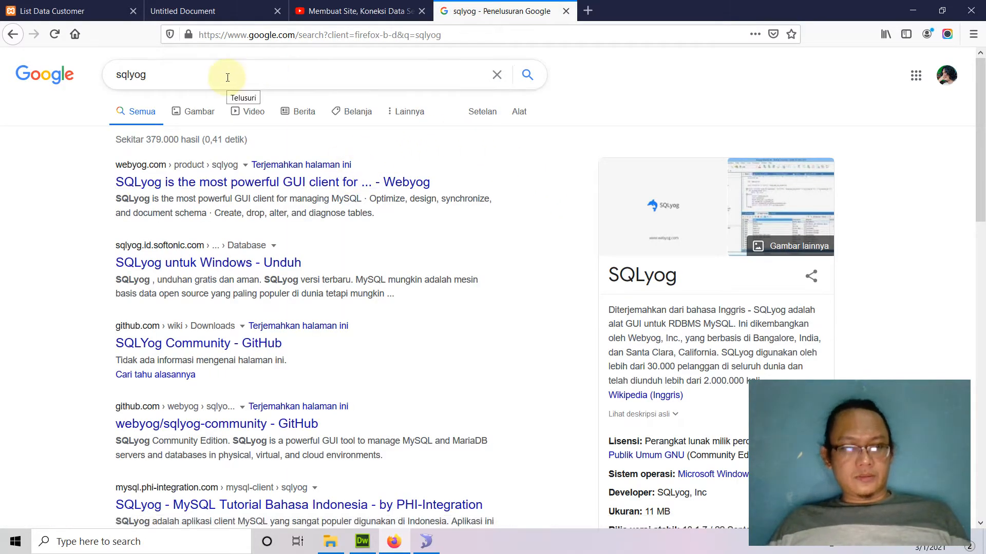
{"action": "left_click", "coordinate": [194, 77]}
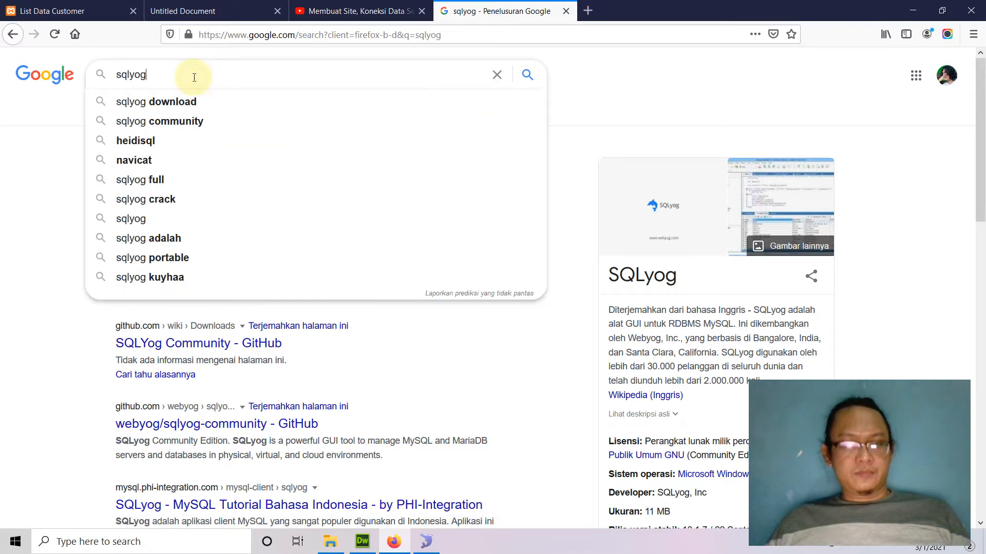
{"action": "left_click", "coordinate": [185, 100]}
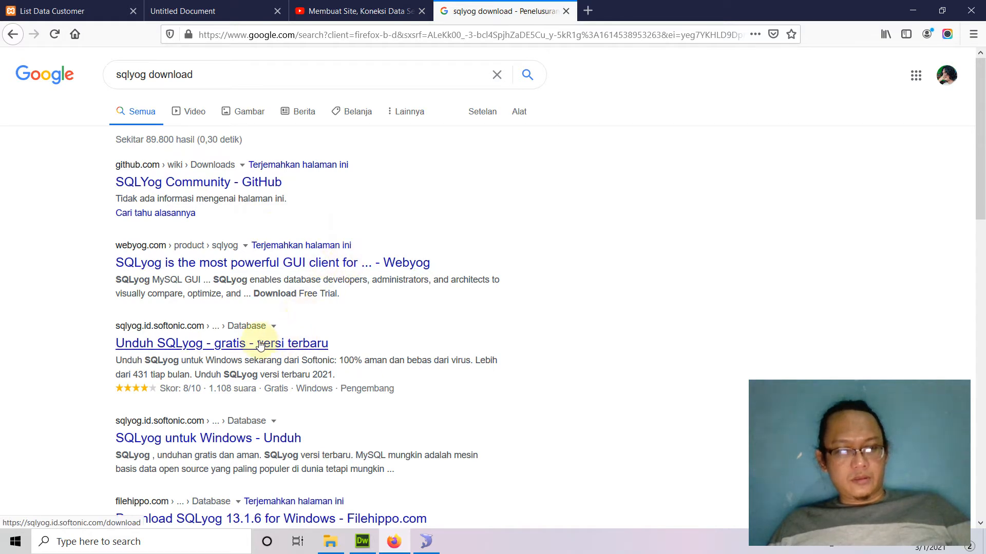
{"action": "left_click", "coordinate": [209, 184]}
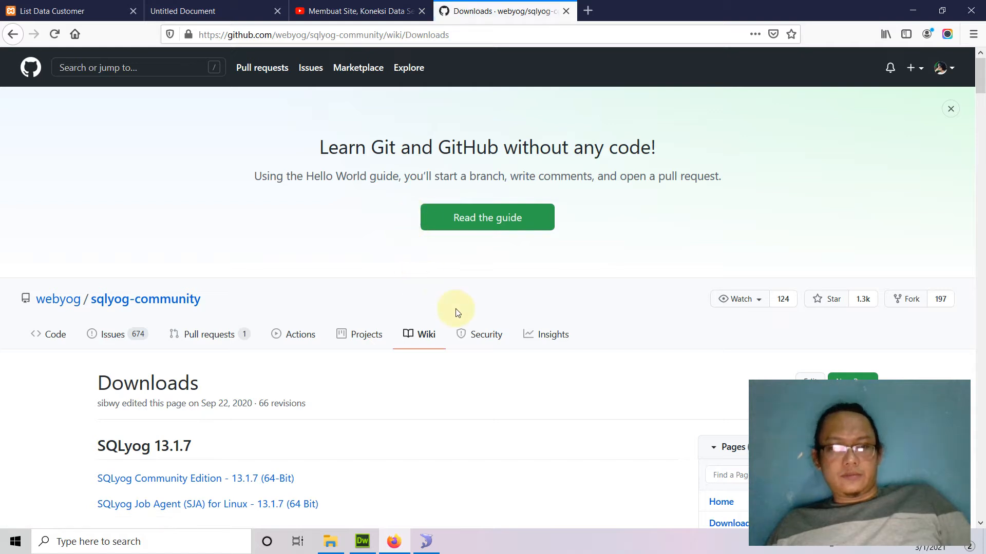
{"action": "scroll", "coordinate": [457, 312], "scroll_direction": "down", "scroll_amount": 4}
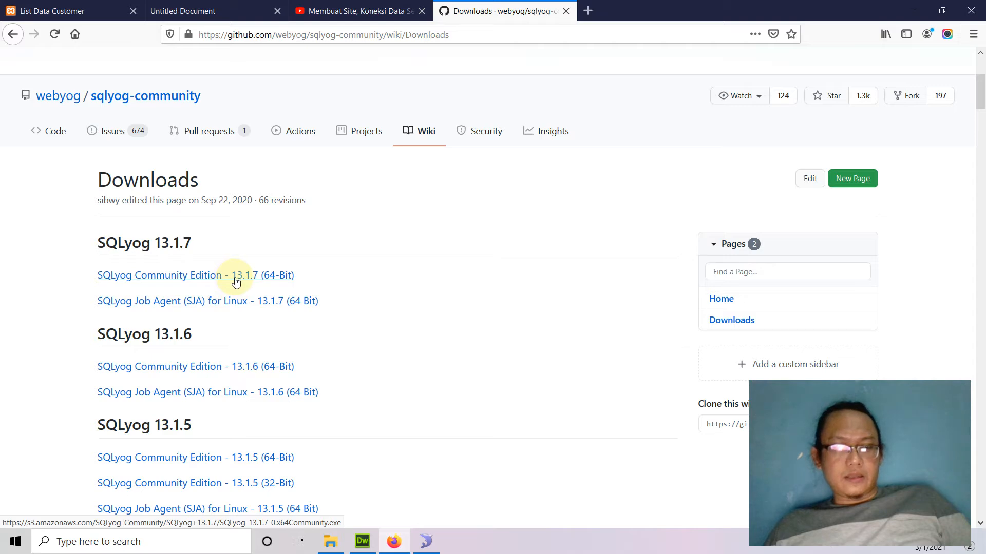
{"action": "scroll", "coordinate": [317, 308], "scroll_direction": "down", "scroll_amount": 6}
{"action": "scroll", "coordinate": [367, 306], "scroll_direction": "up", "scroll_amount": 10}
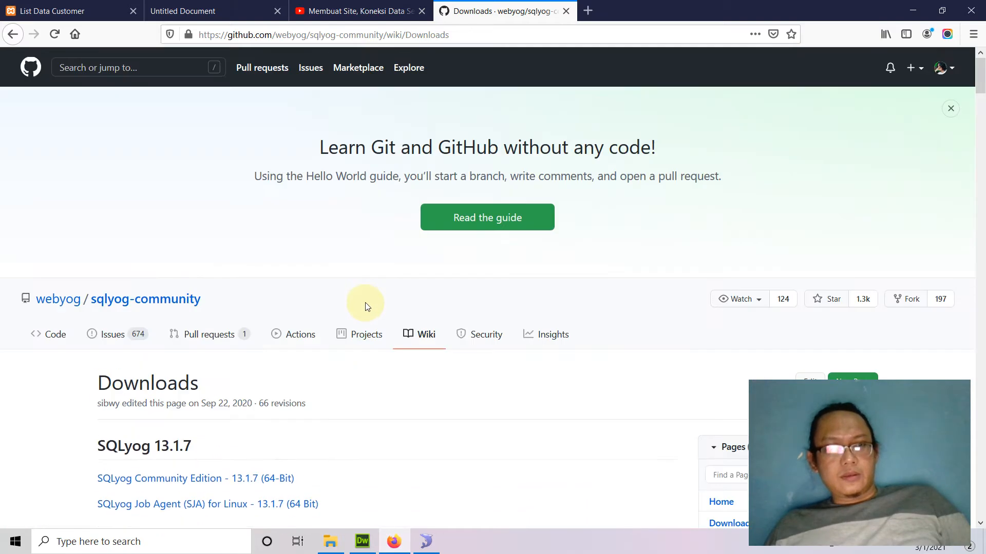
{"action": "left_click", "coordinate": [13, 34]}
Search 'sqlyog enterprise download', open the Softonic SQLyog page, then return to SQLyog.
{"action": "left_click", "coordinate": [170, 75]}
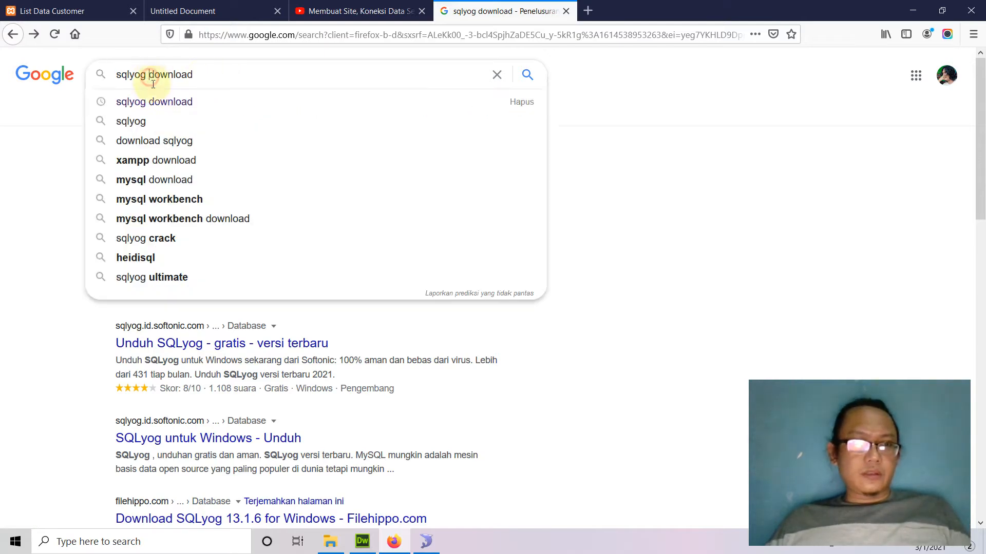
{"action": "type", "text": "enterpr"}
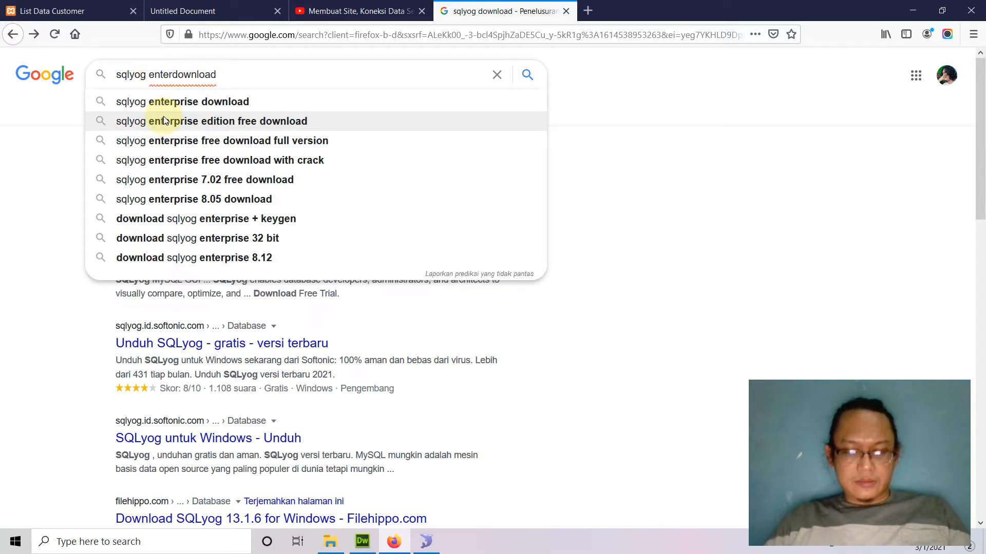
{"action": "type", "text": "ise"}
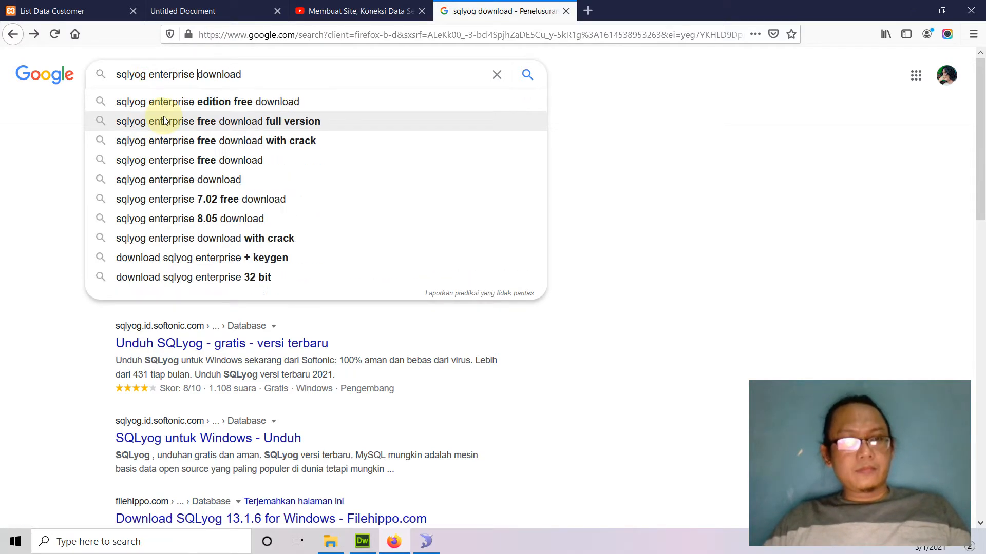
{"action": "key", "text": "Return"}
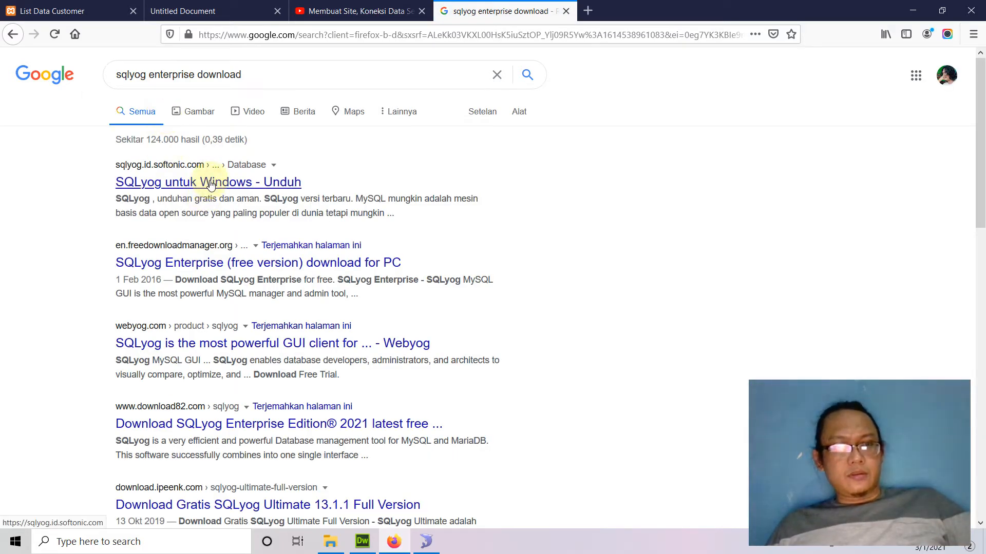
{"action": "left_click", "coordinate": [210, 184]}
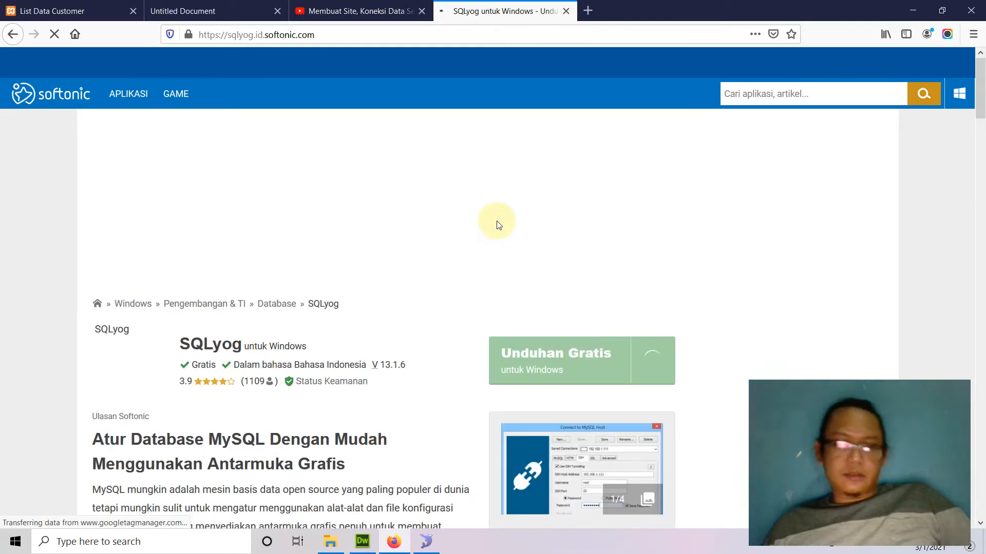
{"action": "scroll", "coordinate": [431, 241], "scroll_direction": "down", "scroll_amount": 1}
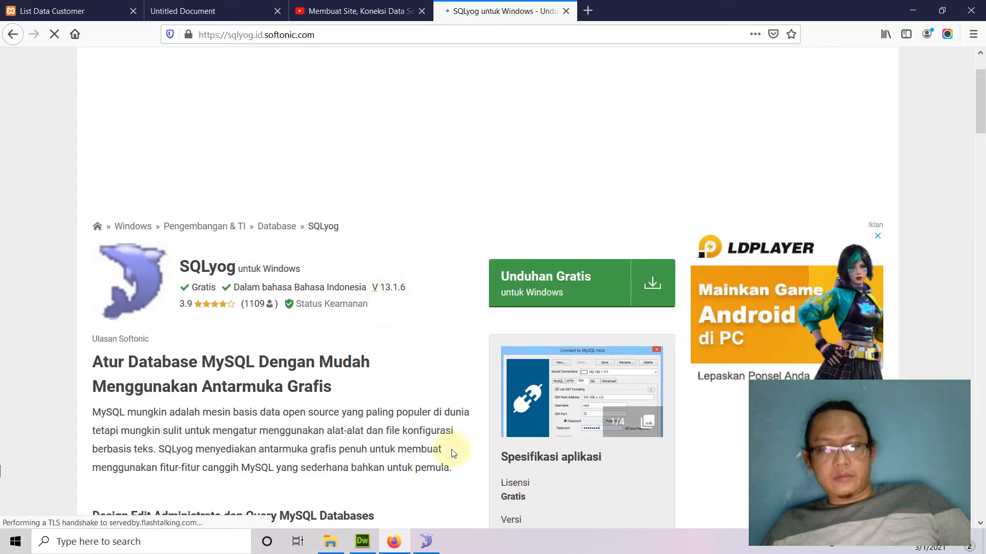
{"action": "left_click", "coordinate": [427, 542]}
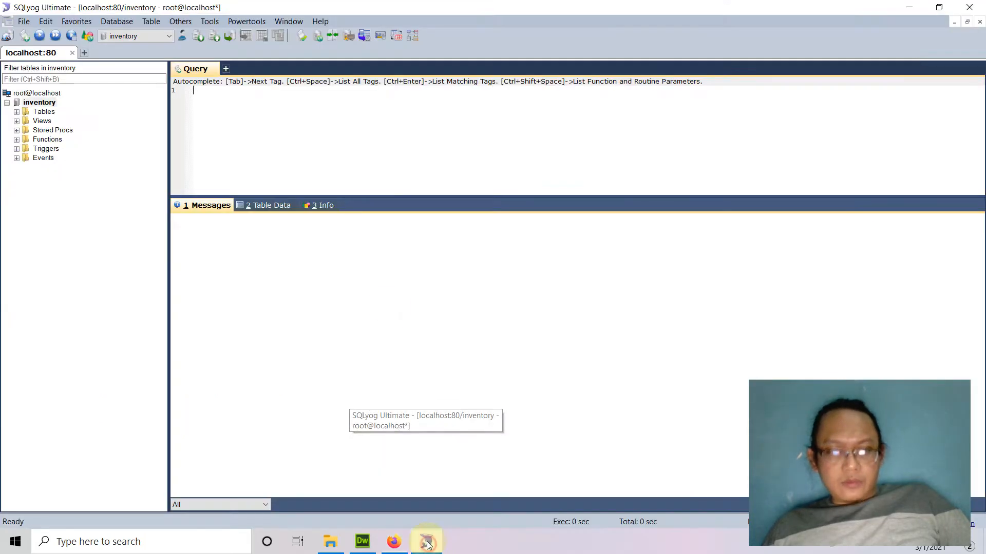
Check the SQLyog version and registration in Help > About, then close it.
{"action": "left_click", "coordinate": [320, 21]}
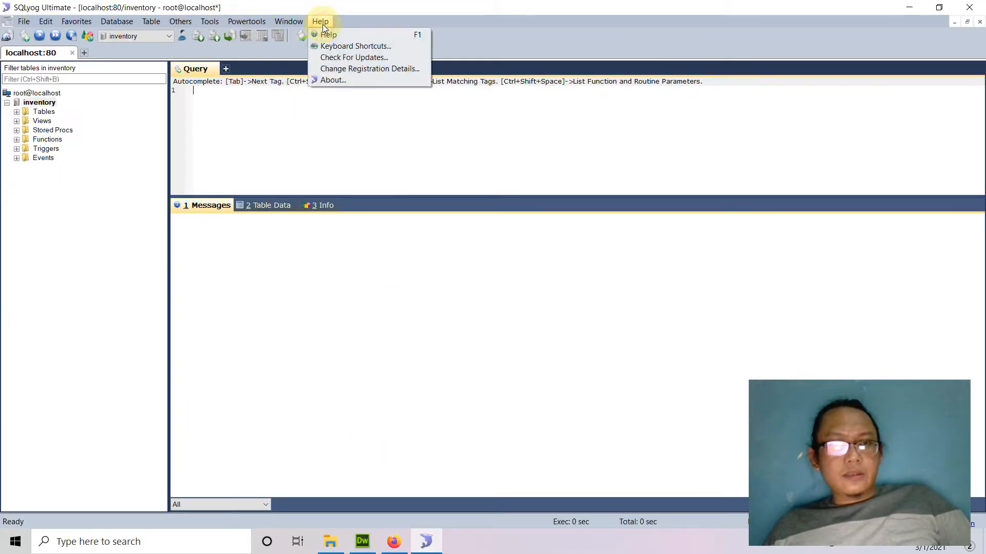
{"action": "left_click", "coordinate": [325, 80]}
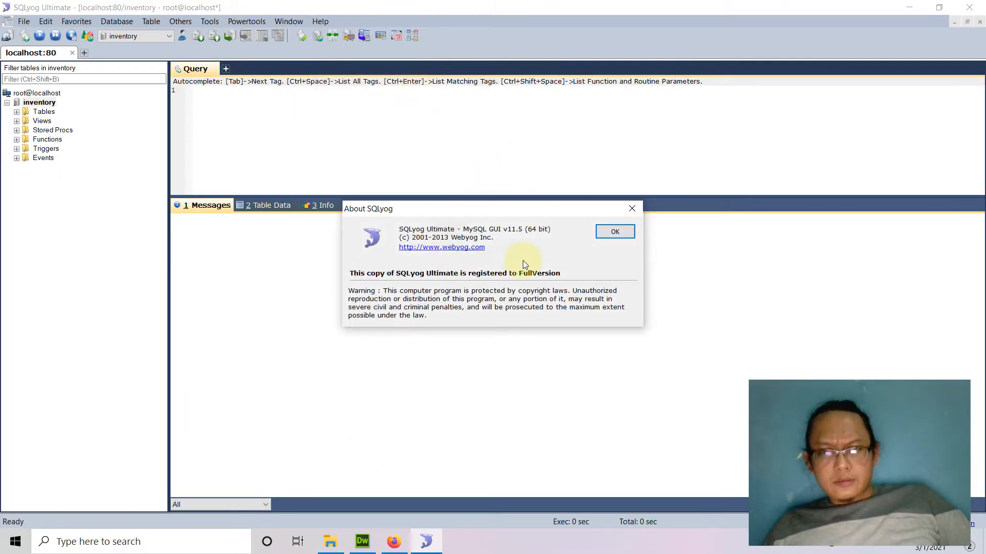
{"action": "left_click", "coordinate": [632, 208]}
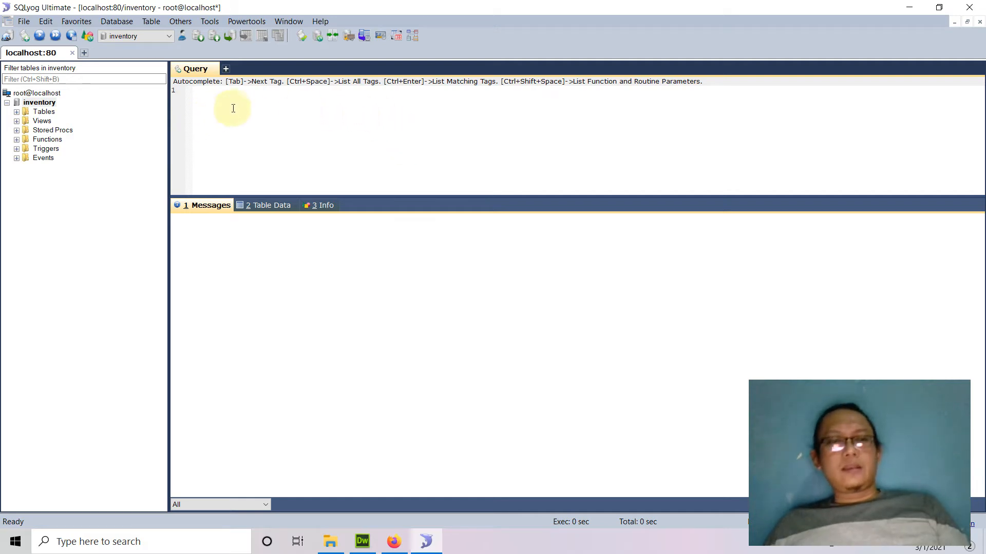
Open the inventory customer table in the Alter Table editor.
{"action": "left_click", "coordinate": [16, 112]}
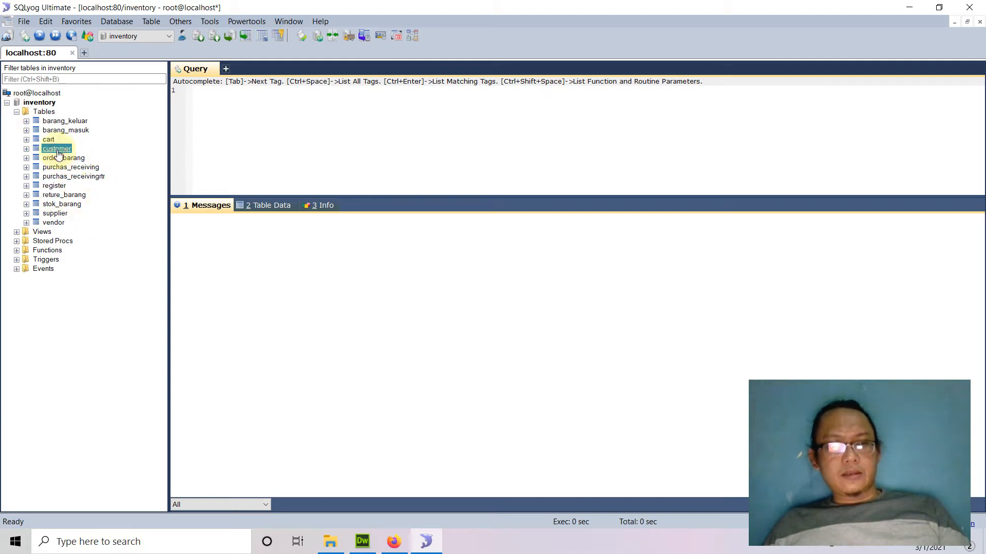
{"action": "right_click", "coordinate": [58, 154]}
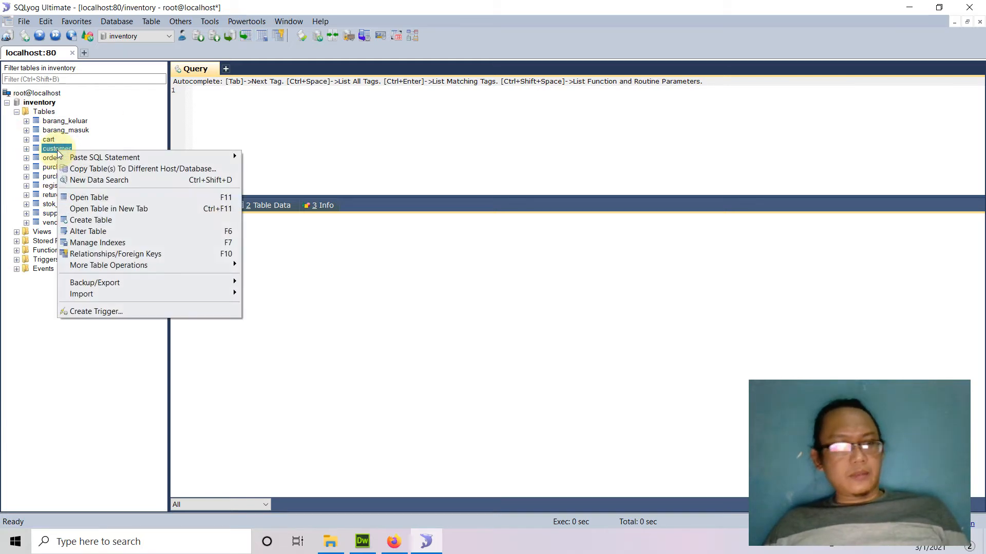
{"action": "left_click", "coordinate": [101, 231]}
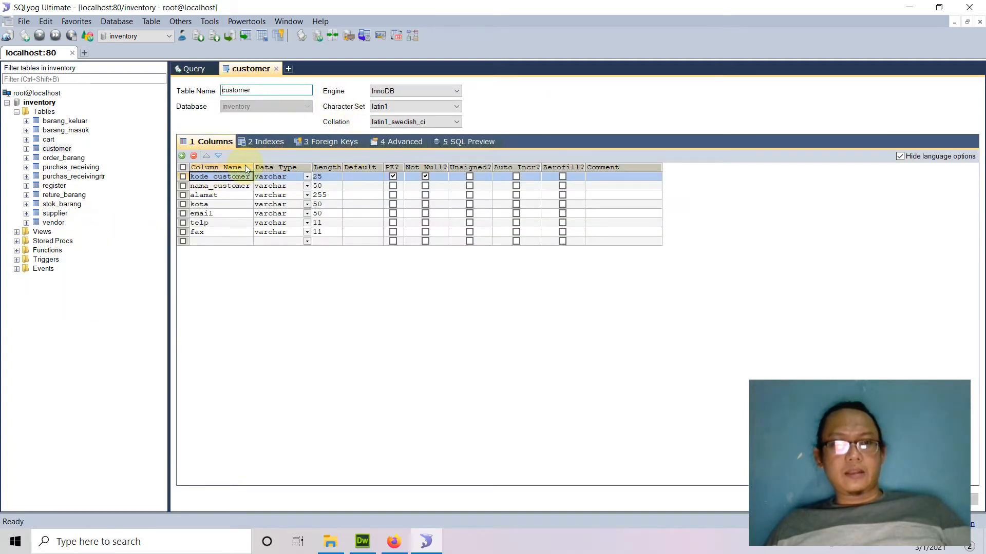
Widen the Column Name column so kode_customer and the other field names show fully.
{"action": "left_click_drag", "start_coordinate": [251, 166], "coordinate": [266, 166]}
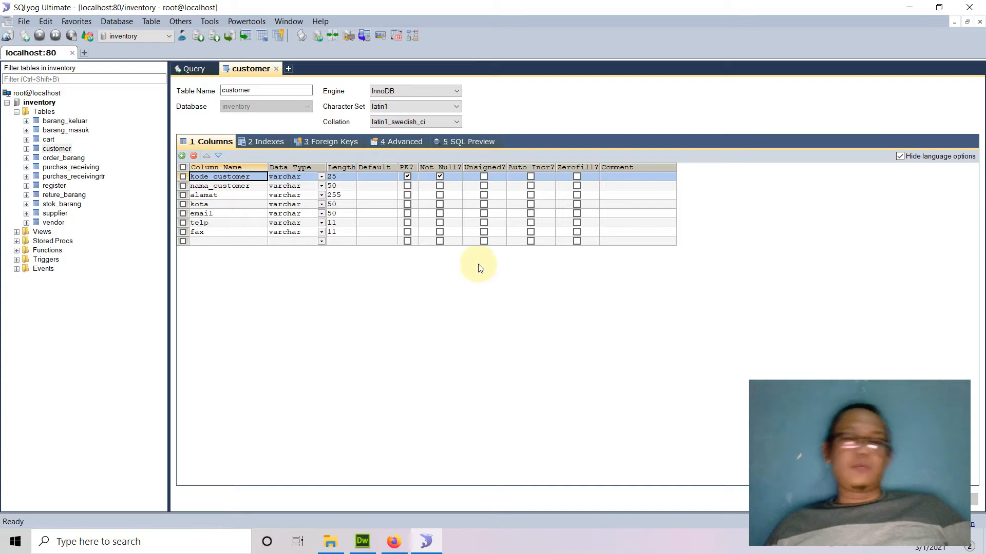
Look over the open Firefox tabs, then open the 000webhost home page in a new tab.
{"action": "left_click", "coordinate": [394, 543]}
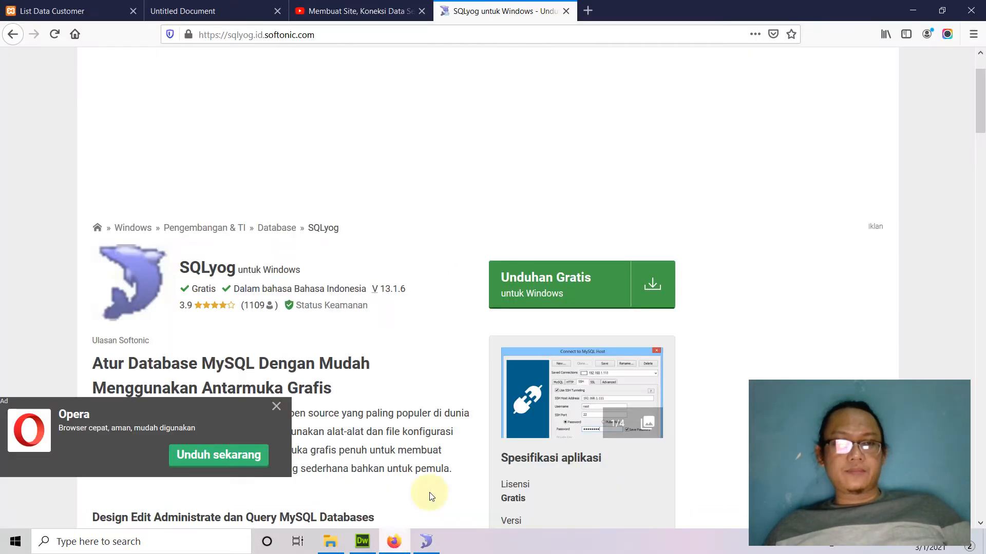
{"action": "left_click", "coordinate": [64, 11]}
{"action": "left_click", "coordinate": [214, 11]}
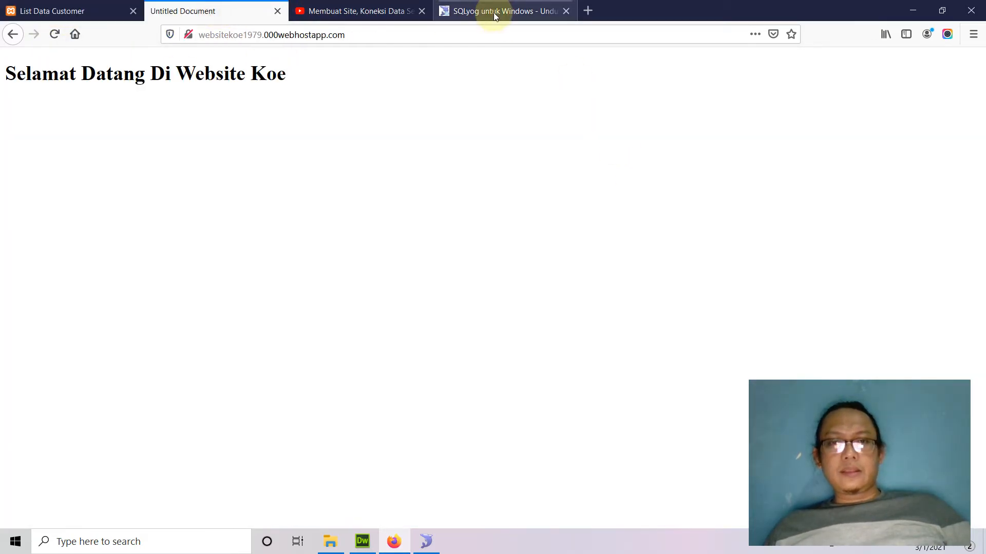
{"action": "left_click", "coordinate": [494, 11]}
{"action": "left_click", "coordinate": [589, 9]}
{"action": "left_click", "coordinate": [336, 34]}
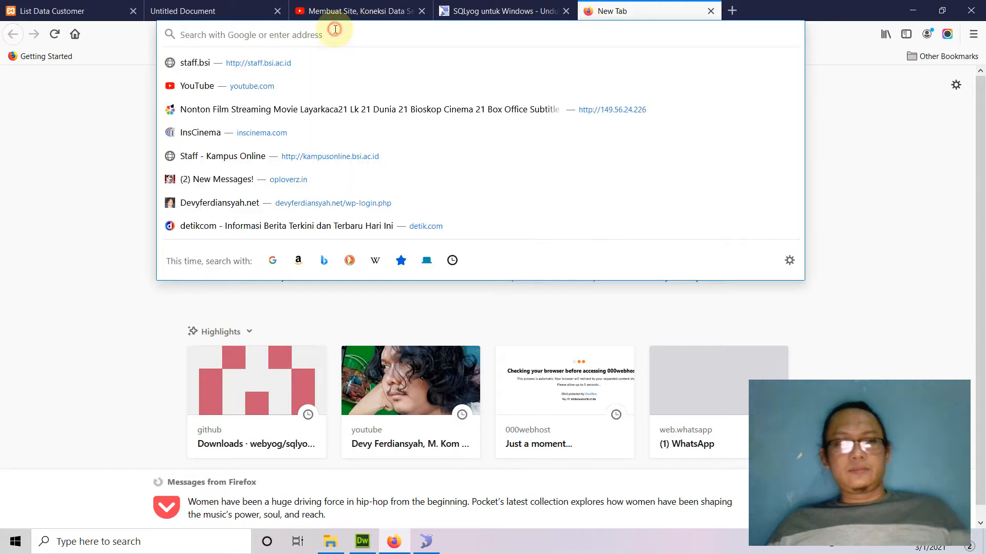
{"action": "type", "text": "000webhost.com/"}
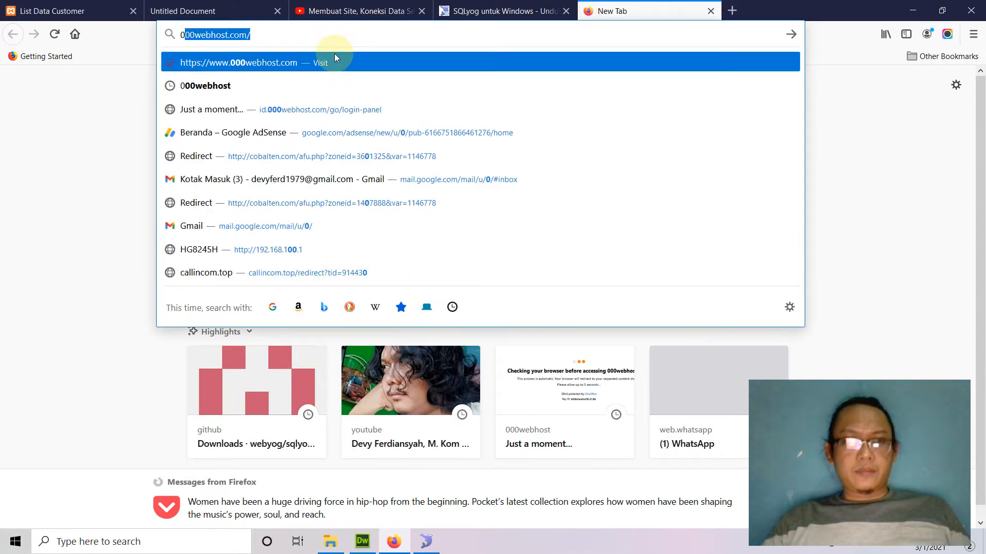
{"action": "left_click", "coordinate": [335, 54]}
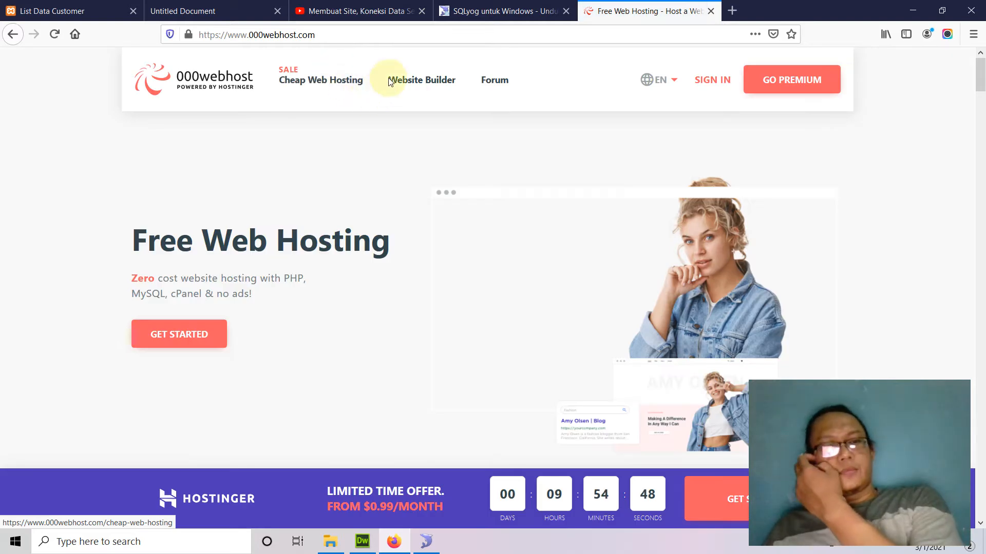
Sign in to 000webhost and choose Manage Website on the hosted site.
{"action": "left_click", "coordinate": [711, 83]}
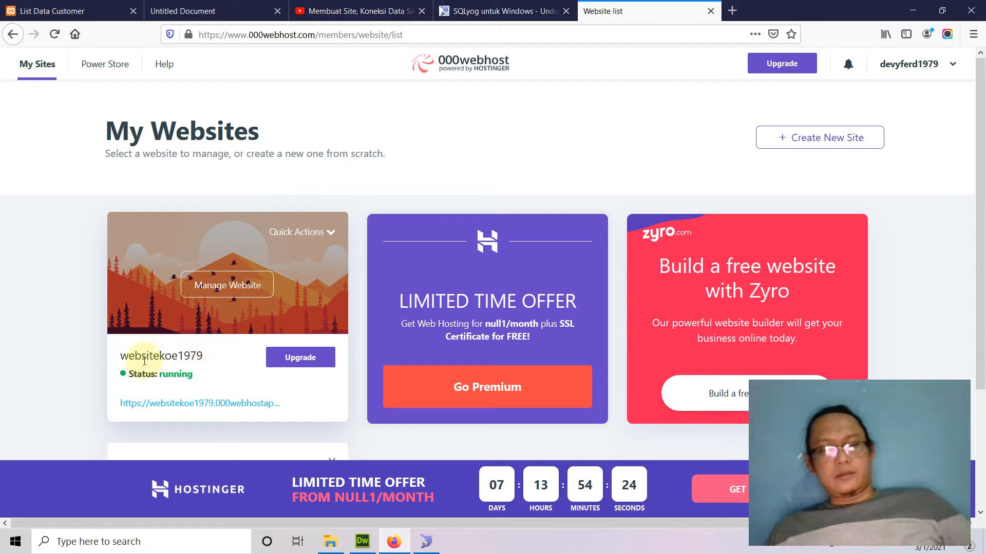
{"action": "left_click_drag", "start_coordinate": [122, 357], "coordinate": [225, 360]}
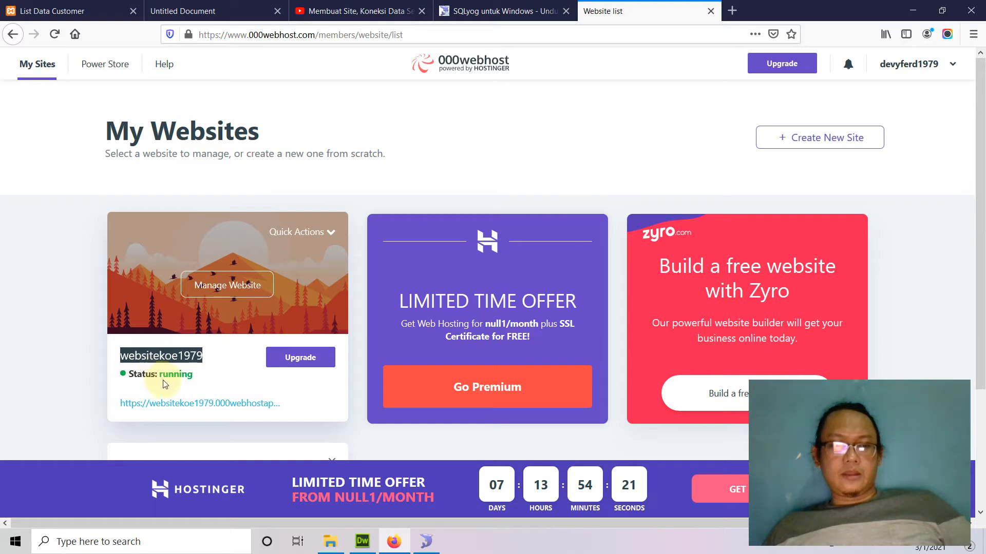
{"action": "left_click", "coordinate": [233, 289]}
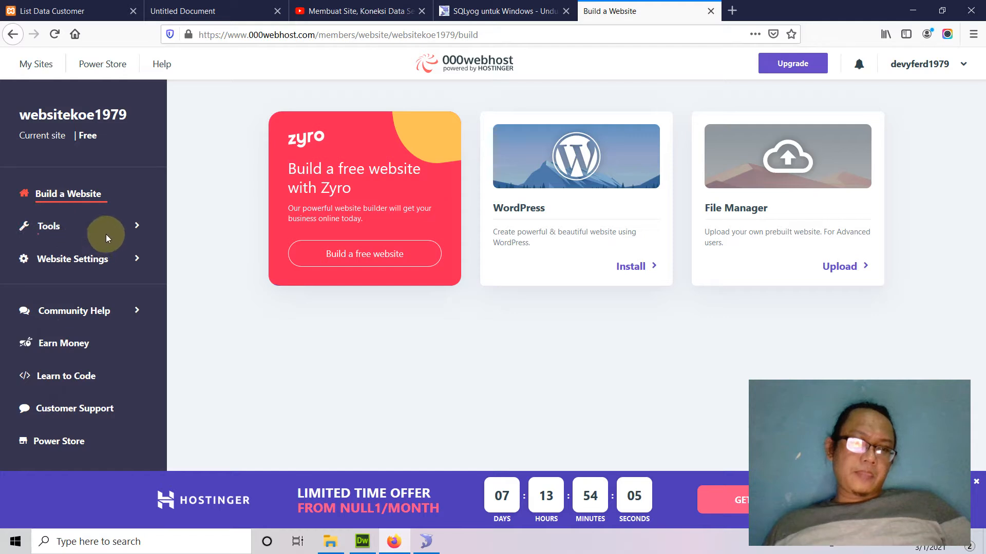
Go to Tools > Database Manager for the free site, which shows 0/2 databases.
{"action": "left_click", "coordinate": [57, 227]}
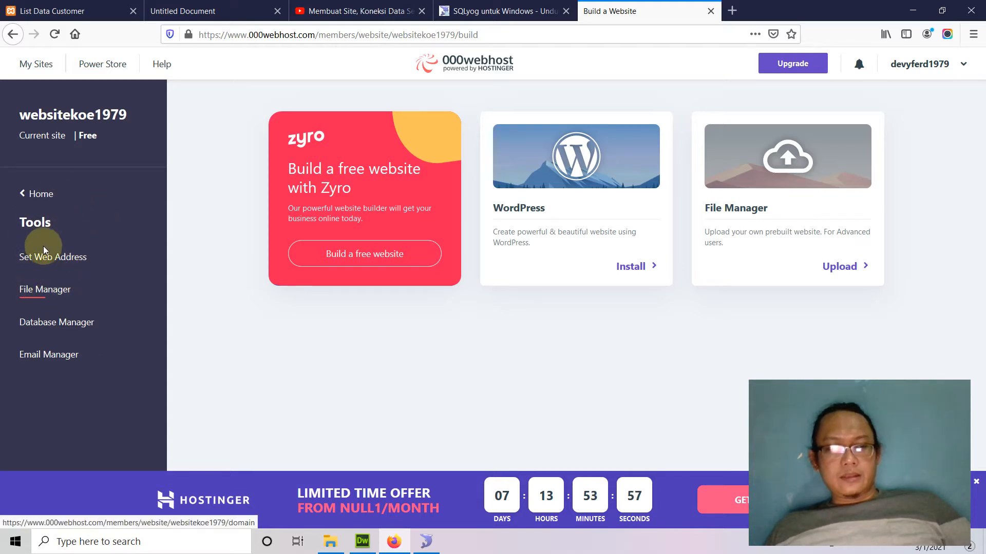
{"action": "left_click", "coordinate": [82, 325]}
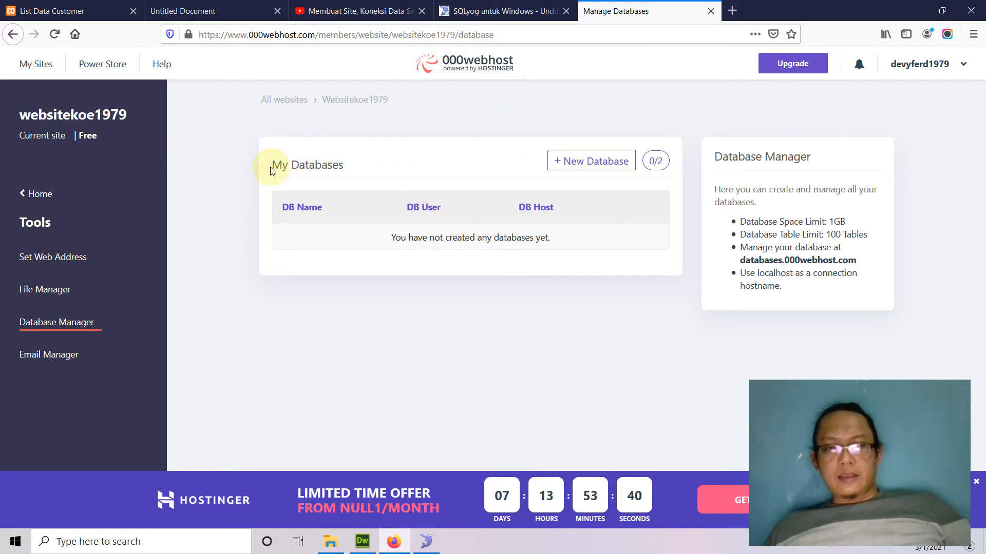
Review the 1GB, 100-table and localhost details, click + New Database, then switch to SQLyog.
{"action": "left_click_drag", "start_coordinate": [271, 171], "coordinate": [362, 173]}
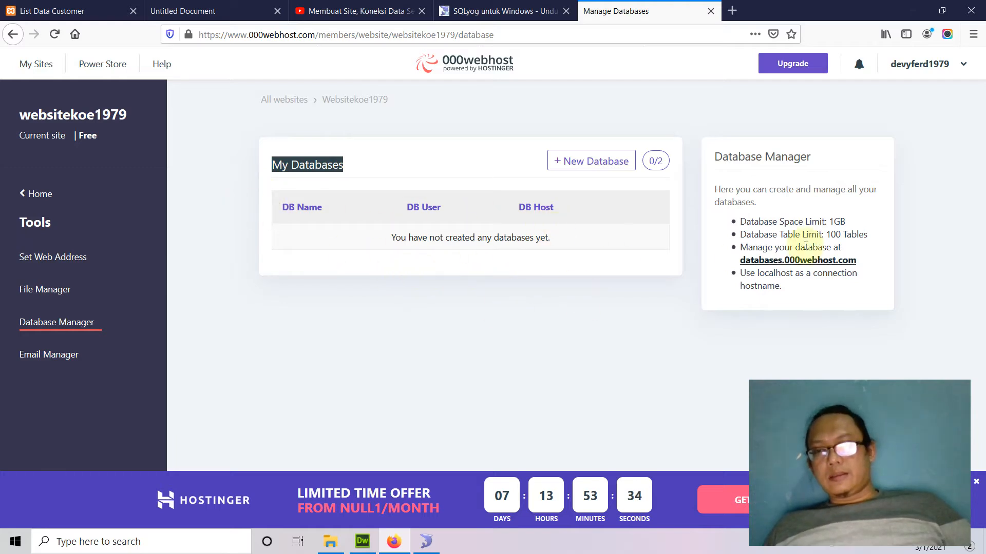
{"action": "left_click_drag", "start_coordinate": [711, 158], "coordinate": [821, 166]}
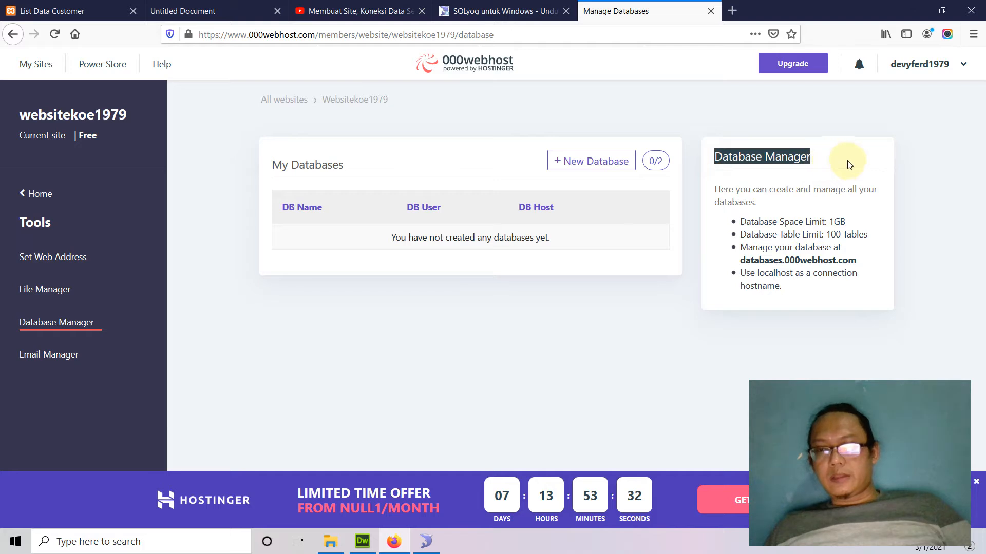
{"action": "left_click_drag", "start_coordinate": [713, 190], "coordinate": [890, 200]}
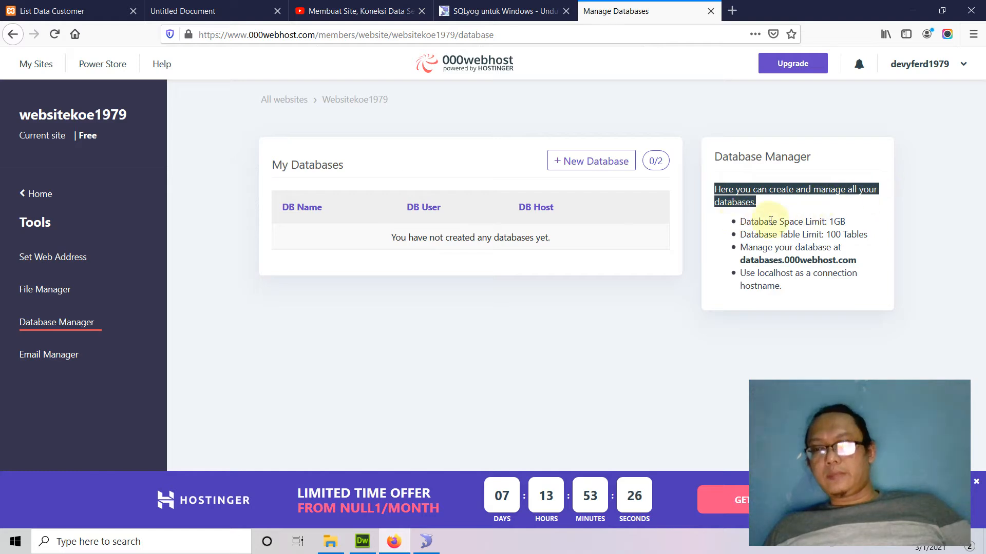
{"action": "left_click", "coordinate": [831, 222]}
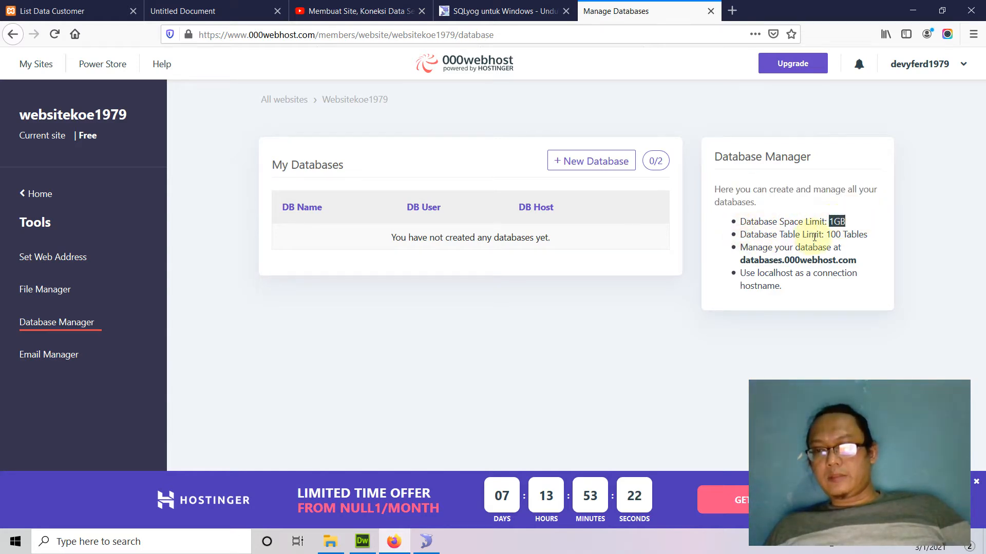
{"action": "left_click", "coordinate": [870, 237]}
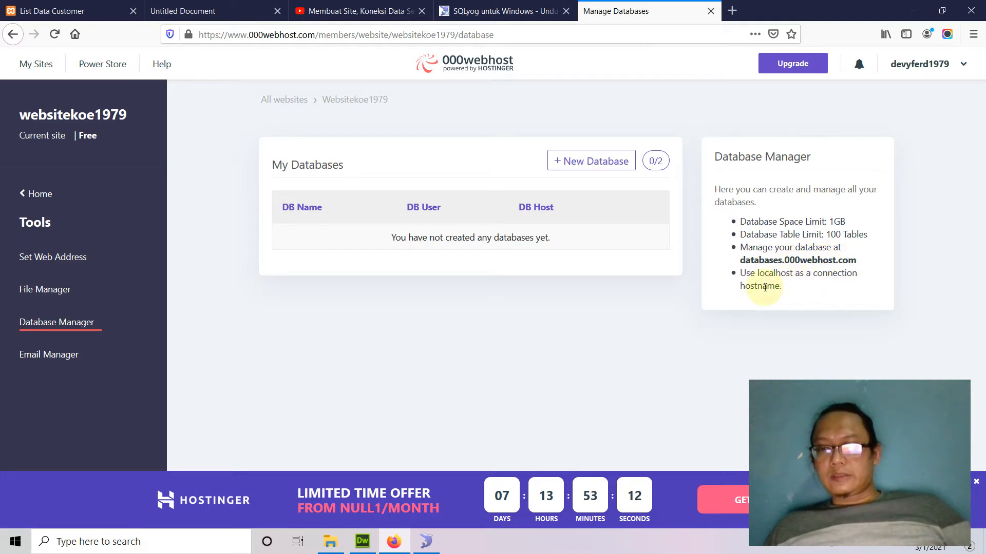
{"action": "double_click", "coordinate": [774, 273]}
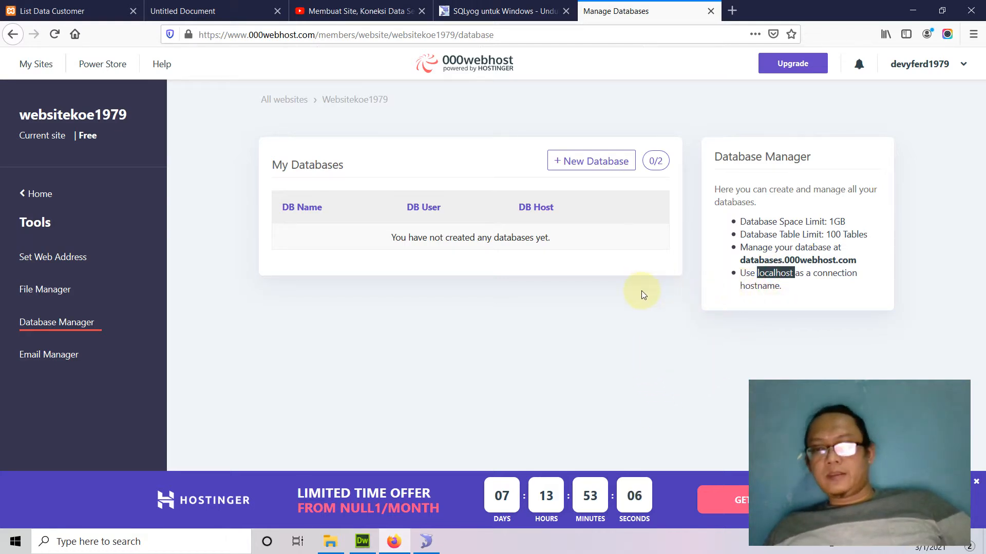
{"action": "left_click", "coordinate": [598, 164]}
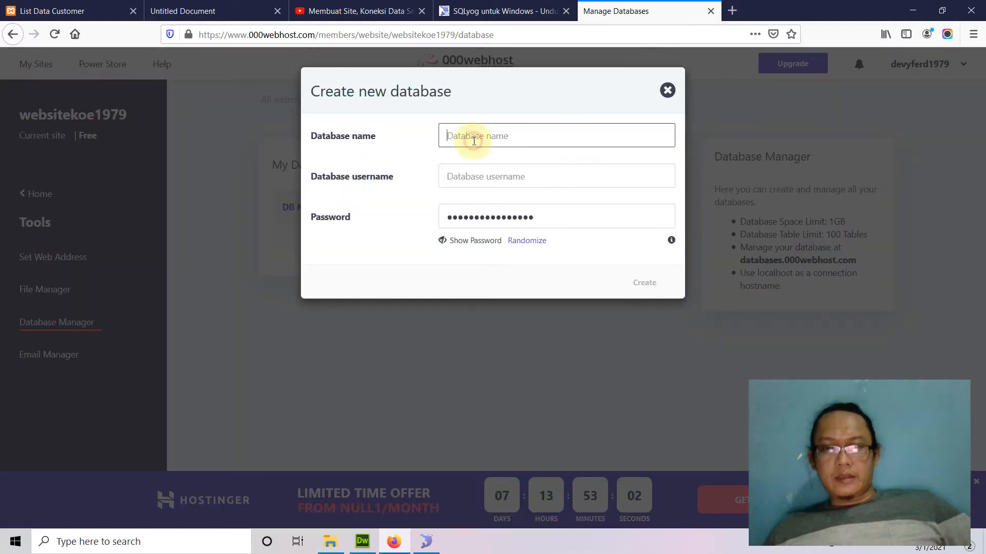
{"action": "left_click", "coordinate": [425, 544]}
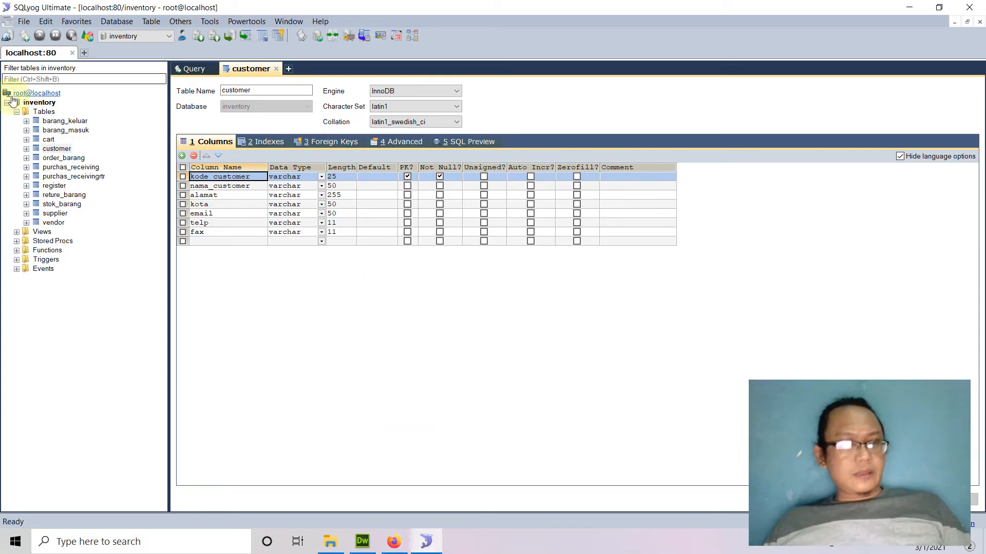
Copy the database name 'inventory' from SQLyog's query editor into the 000webhost Database name field.
{"action": "left_click", "coordinate": [189, 69]}
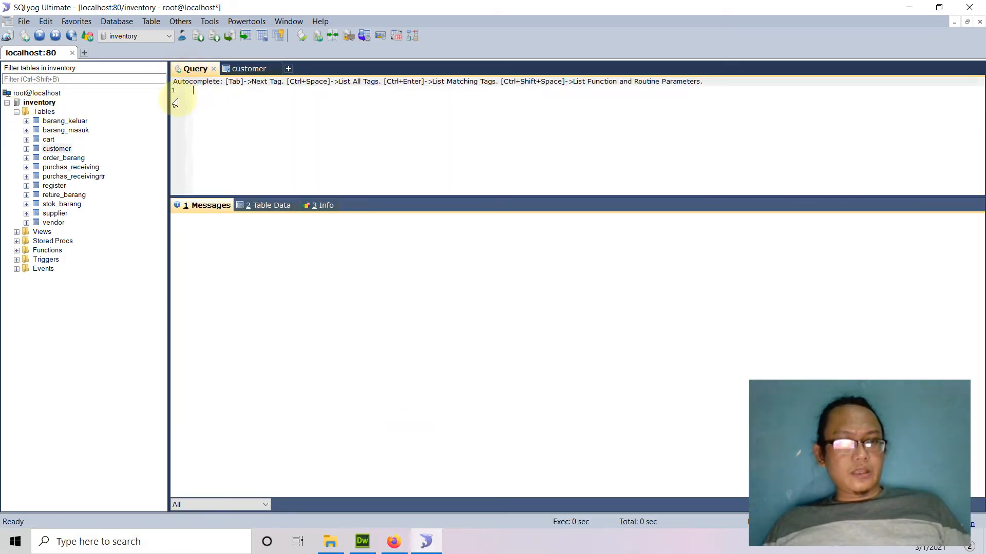
{"action": "left_click_drag", "start_coordinate": [51, 105], "coordinate": [220, 103]}
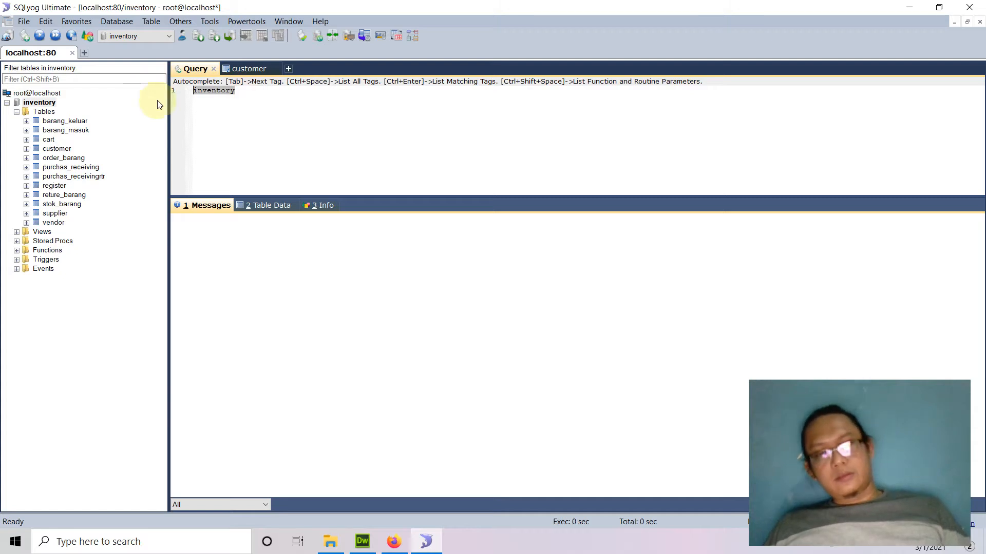
{"action": "key", "text": "alt+Tab"}
{"action": "type", "text": "inventory"}
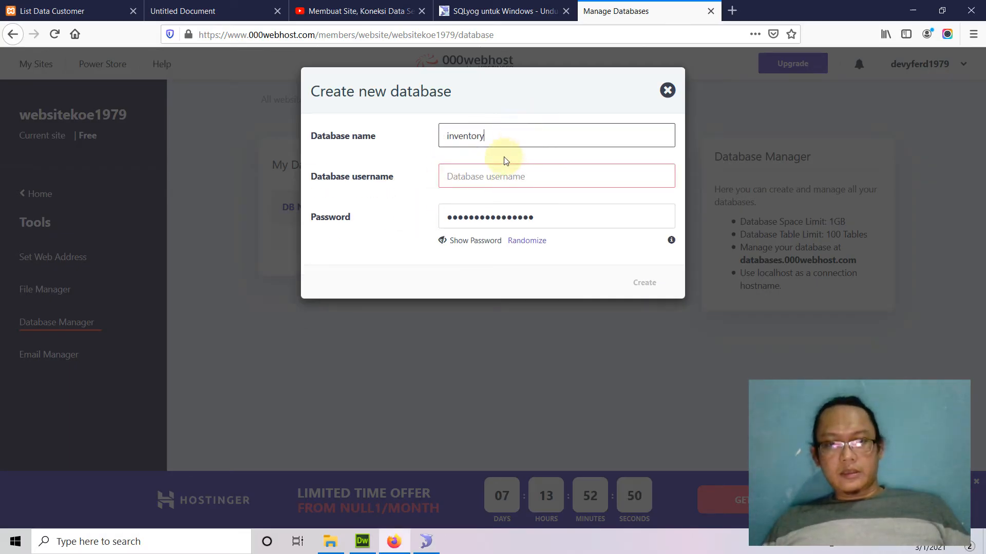
Enter a database username and replace the pre-filled password with a new, longer password.
{"action": "left_click", "coordinate": [490, 176]}
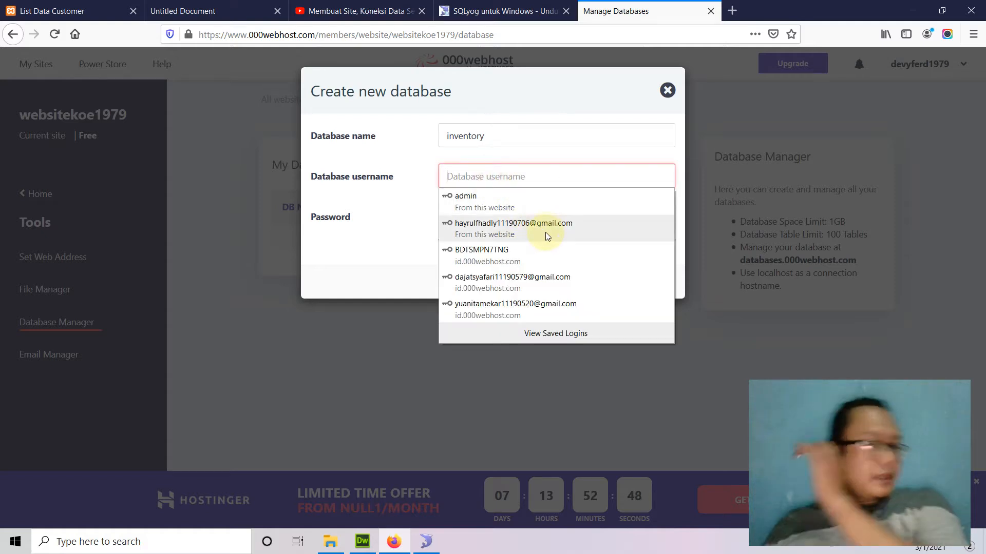
{"action": "type", "text": "dvf"}
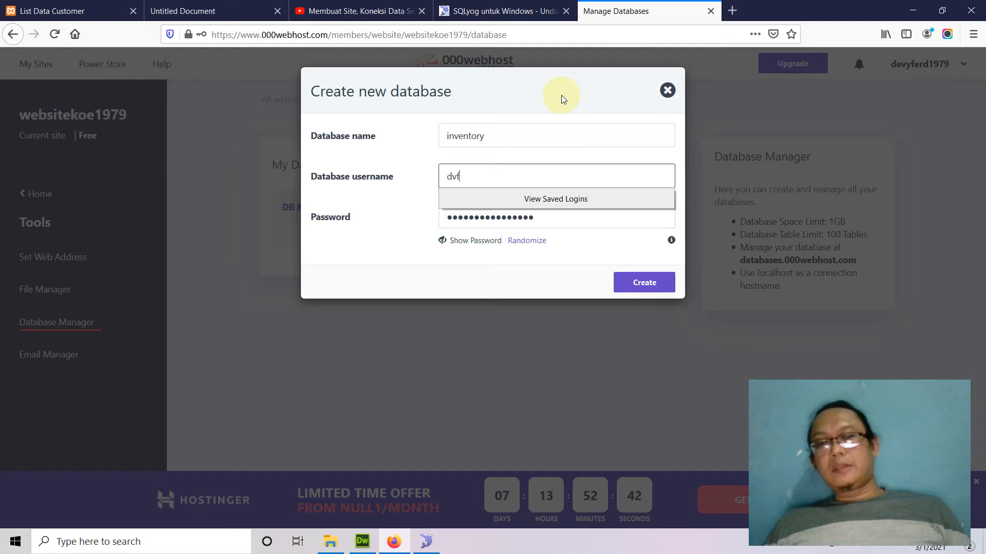
{"action": "left_click_drag", "start_coordinate": [537, 217], "coordinate": [409, 217]}
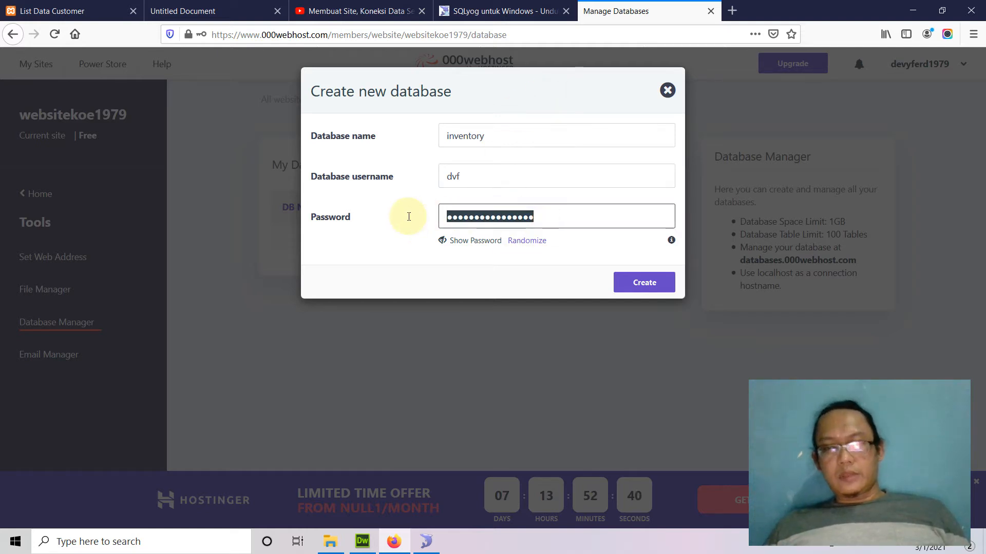
{"action": "type", "text": "12"}
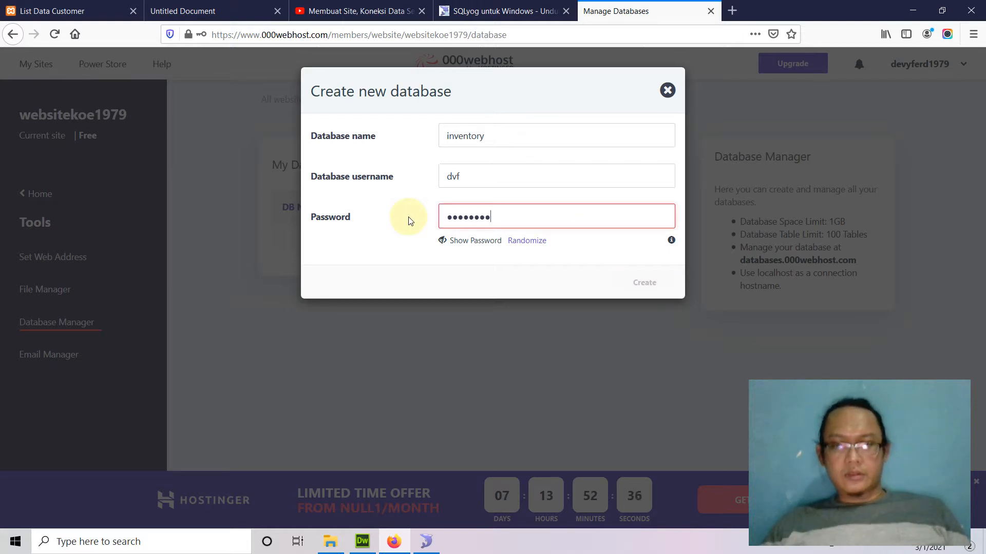
{"action": "left_click", "coordinate": [450, 245]}
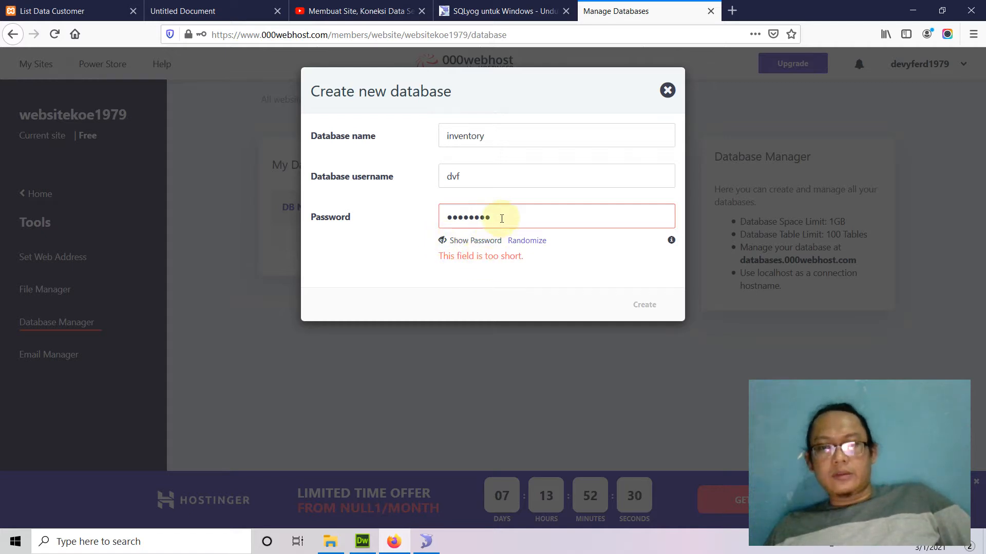
{"action": "left_click_drag", "start_coordinate": [501, 218], "coordinate": [398, 217]}
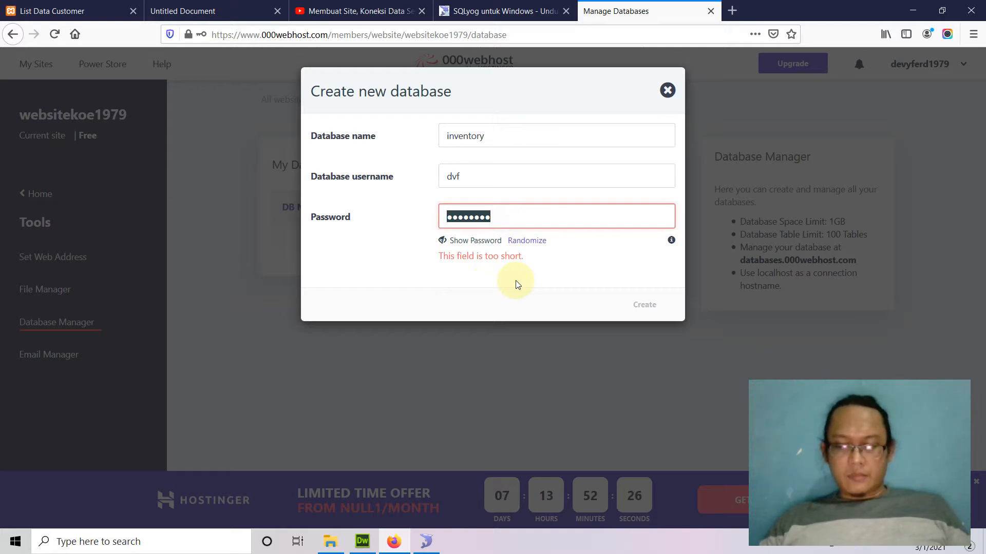
{"action": "type", "text": "••"}
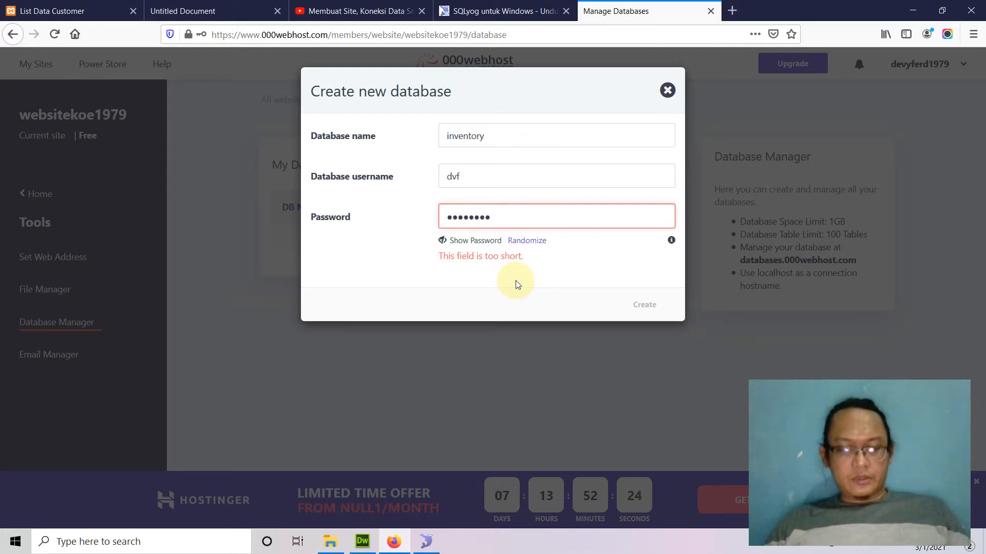
{"action": "type", "text": "••••••••••"}
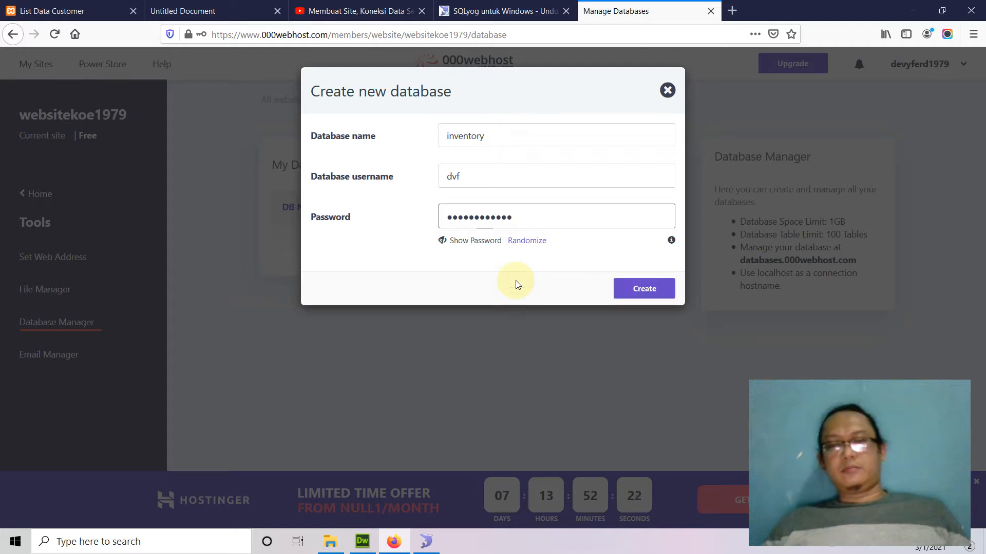
Show the password in plain text and inspect its characters.
{"action": "left_click", "coordinate": [449, 241]}
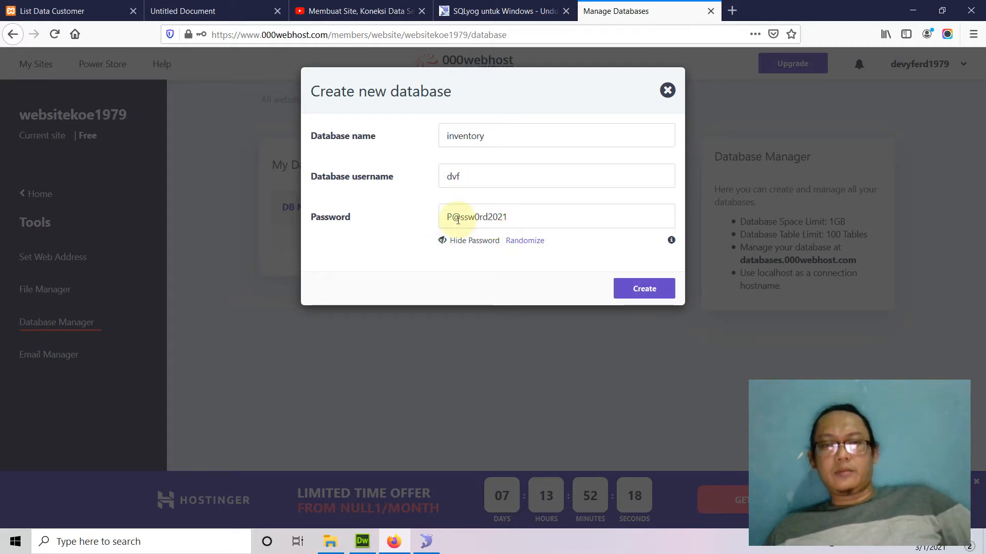
{"action": "left_click", "coordinate": [443, 216]}
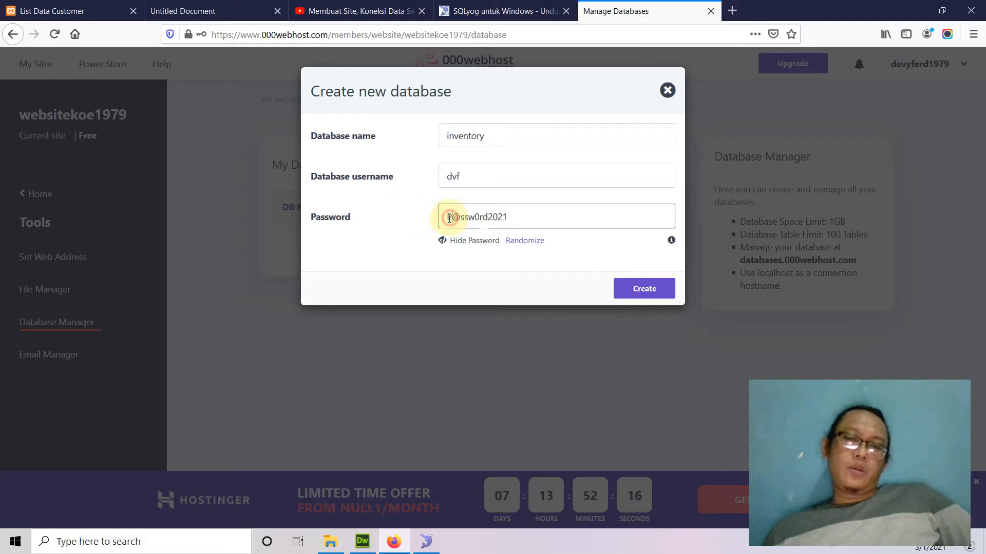
{"action": "mouse_move", "coordinate": [452, 218]}
{"action": "left_mouse_down"}
{"action": "mouse_move", "coordinate": [479, 220]}
{"action": "mouse_move", "coordinate": [435, 220]}
{"action": "left_mouse_up"}
{"action": "left_click", "coordinate": [478, 217]}
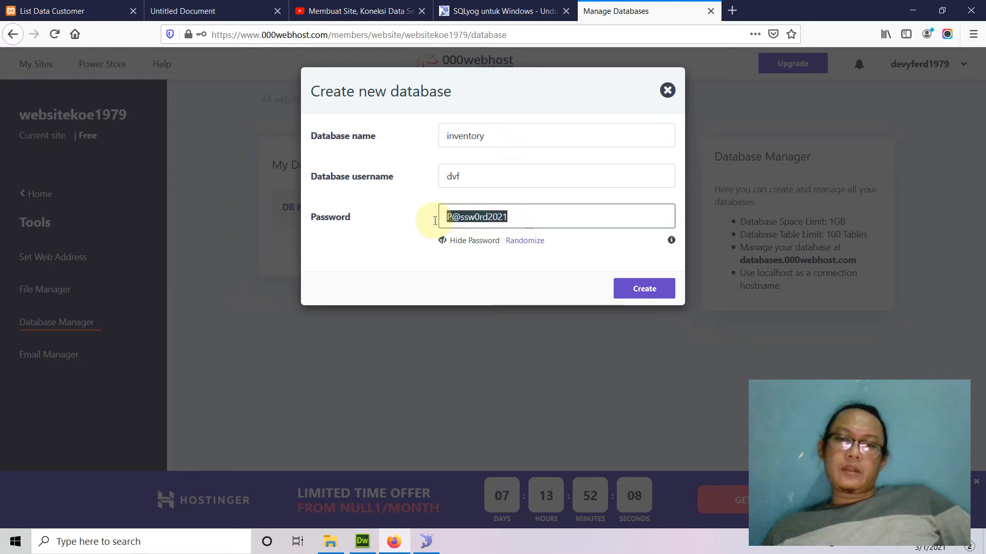
{"action": "left_click", "coordinate": [476, 220]}
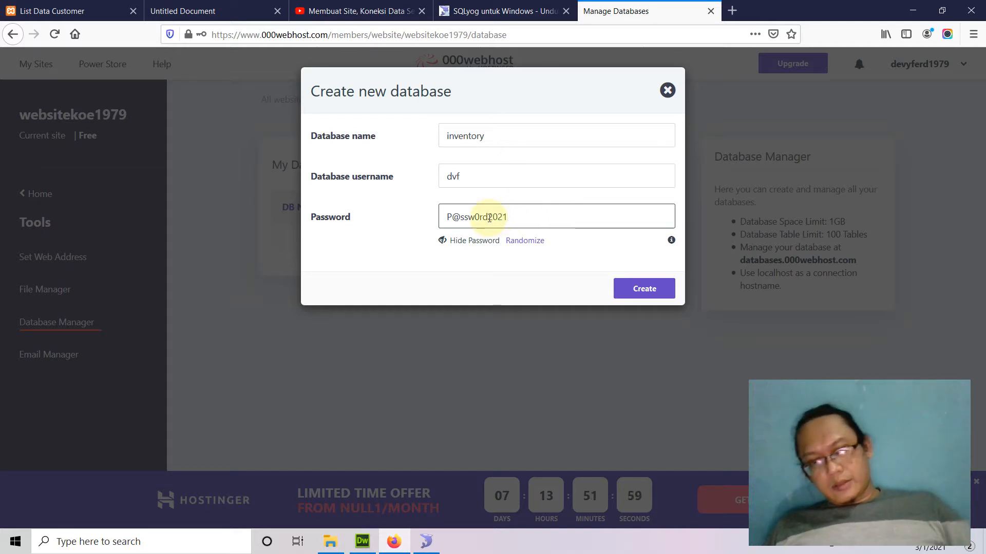
{"action": "left_click_drag", "start_coordinate": [487, 217], "coordinate": [441, 217]}
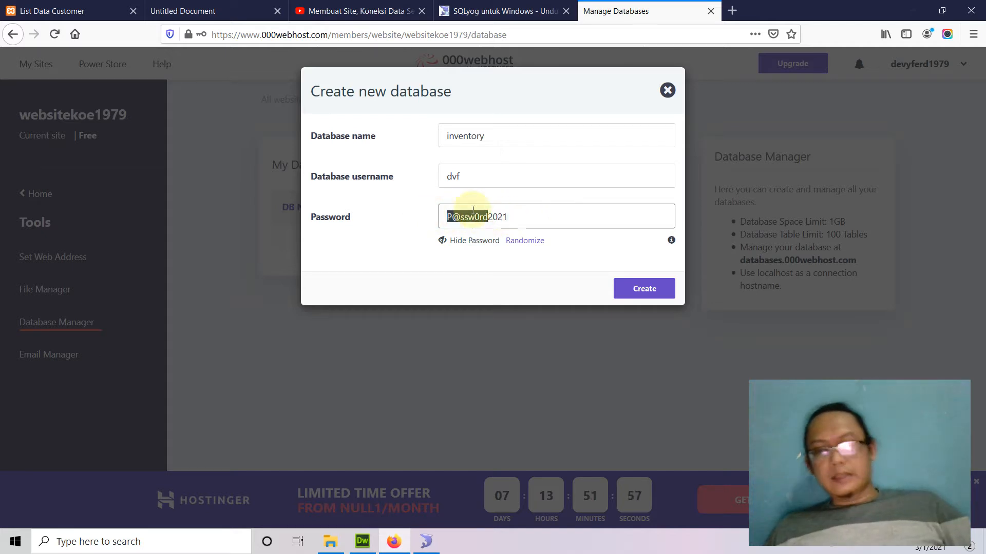
{"action": "left_click", "coordinate": [522, 217]}
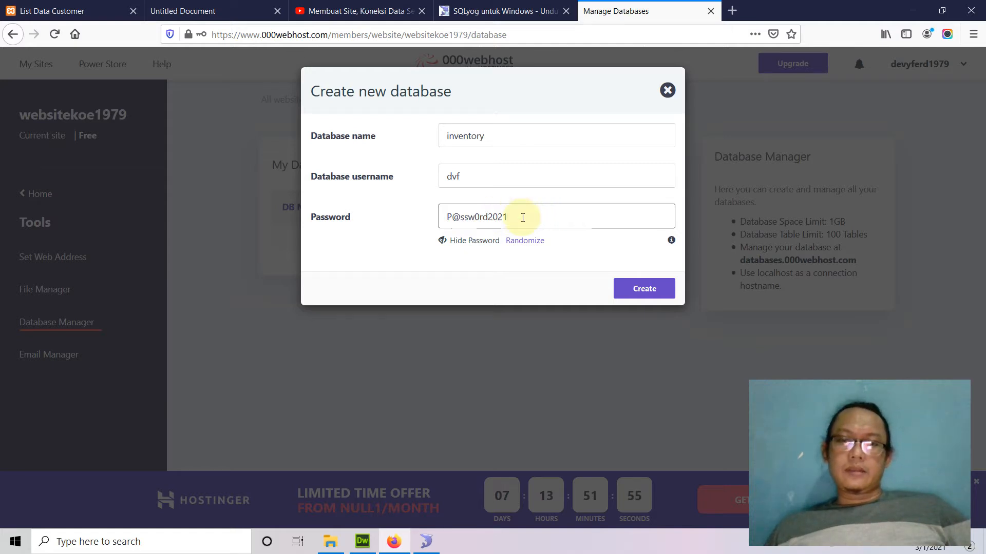
Review the database name, username and password, then create the inventory database.
{"action": "mouse_move", "coordinate": [671, 243]}
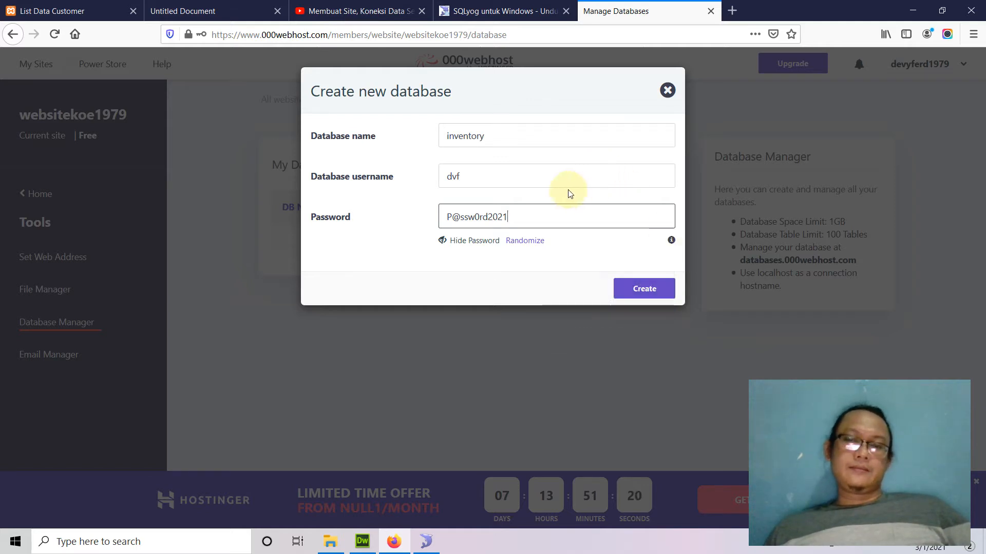
{"action": "double_click", "coordinate": [462, 137]}
{"action": "double_click", "coordinate": [474, 178]}
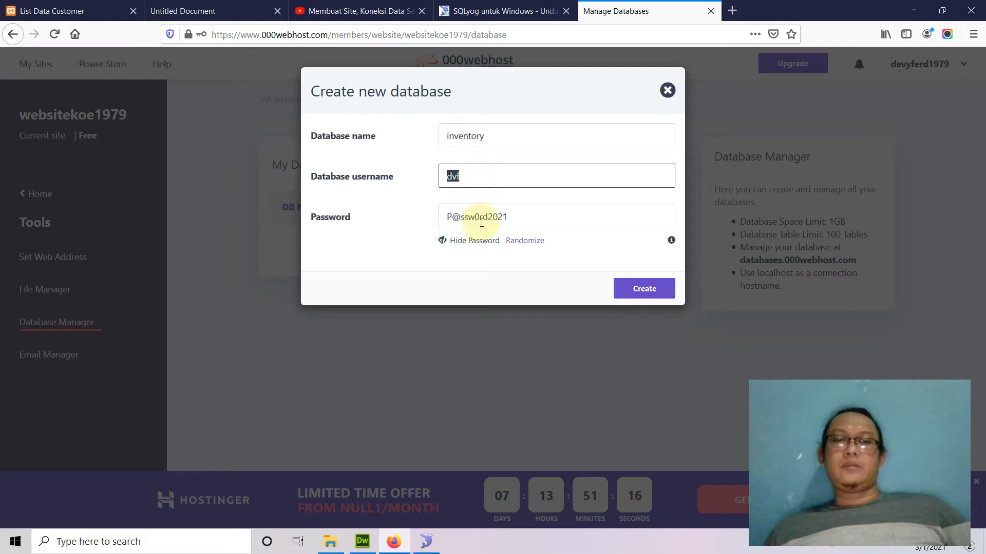
{"action": "left_click", "coordinate": [517, 221]}
{"action": "left_click_drag", "start_coordinate": [517, 221], "coordinate": [408, 220]}
{"action": "left_click", "coordinate": [396, 260]}
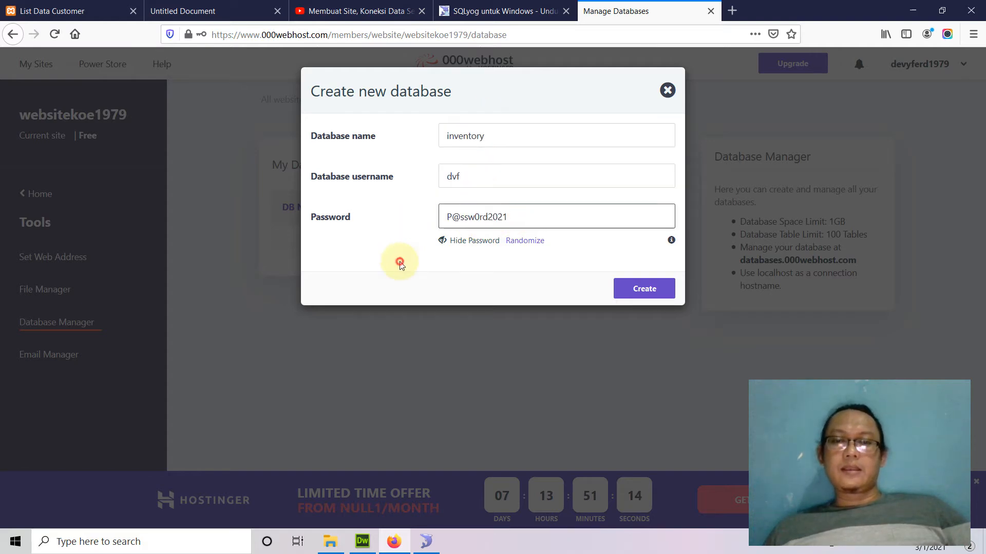
{"action": "left_click", "coordinate": [647, 290]}
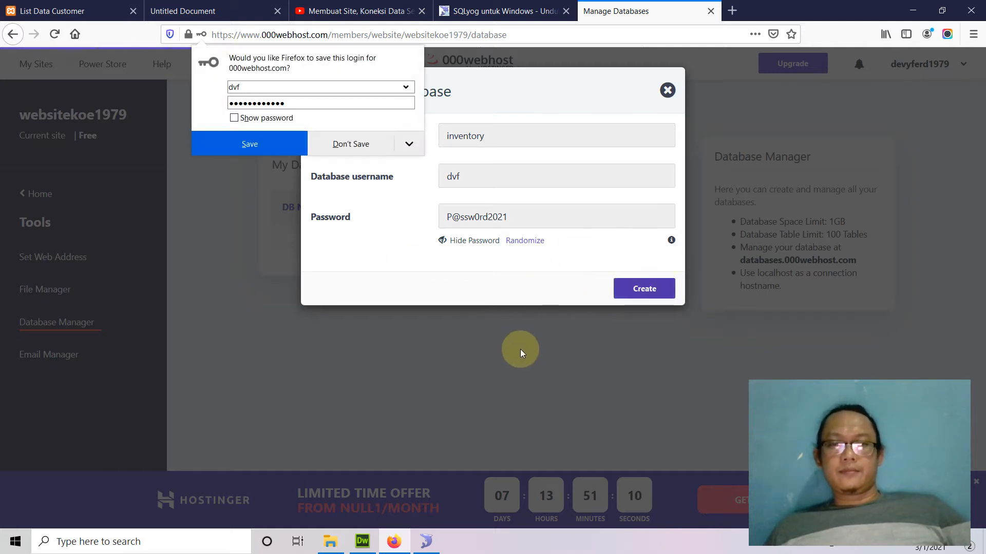
Decline Firefox's save-login prompt and examine the new database's prefixed name in My Databases.
{"action": "left_click", "coordinate": [345, 146]}
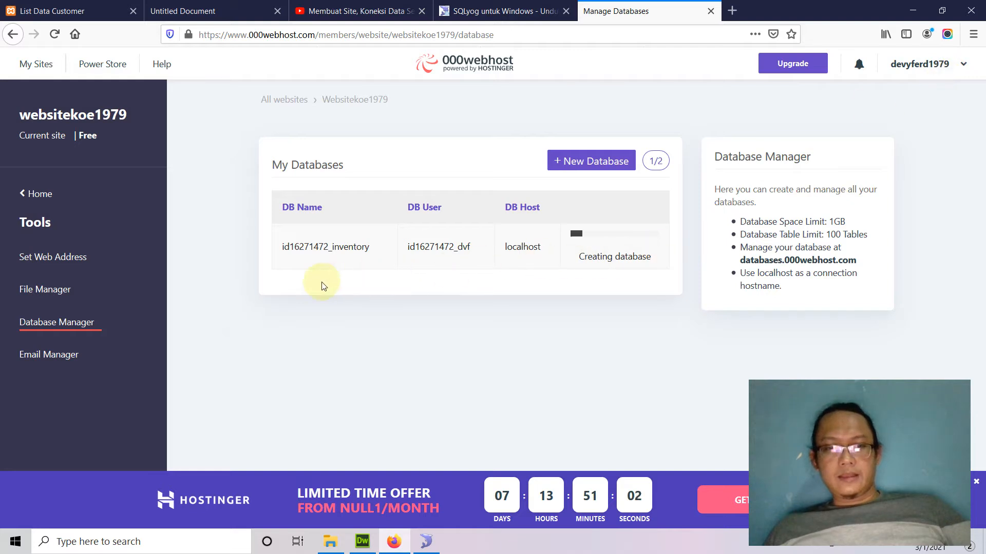
{"action": "left_click_drag", "start_coordinate": [282, 247], "coordinate": [370, 247]}
{"action": "left_click", "coordinate": [362, 262]}
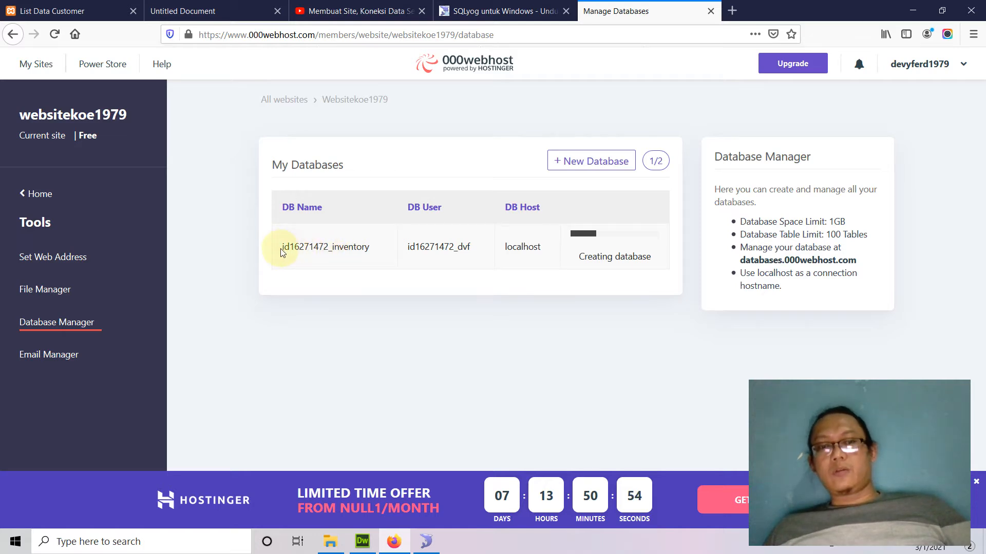
{"action": "left_click_drag", "start_coordinate": [281, 248], "coordinate": [328, 250]}
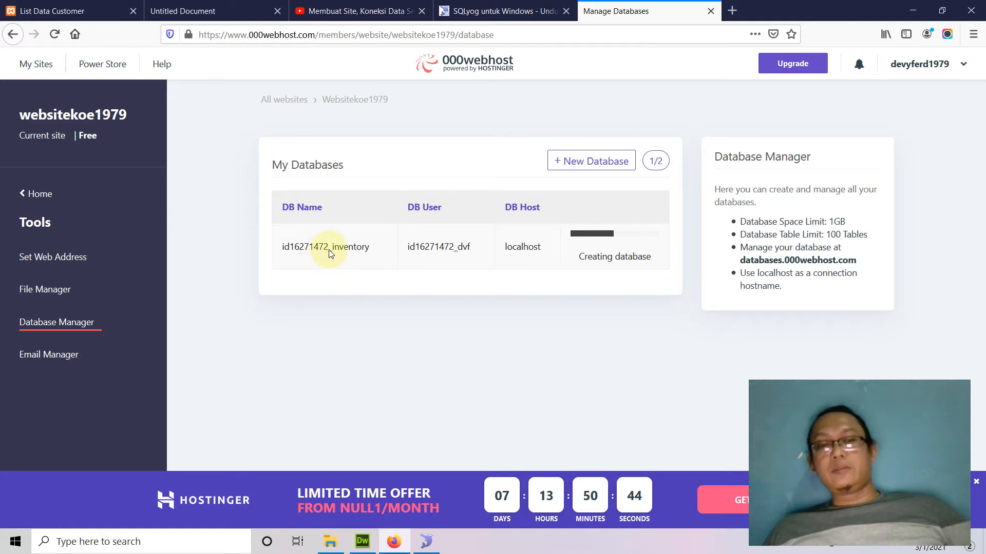
{"action": "left_click_drag", "start_coordinate": [330, 252], "coordinate": [275, 253]}
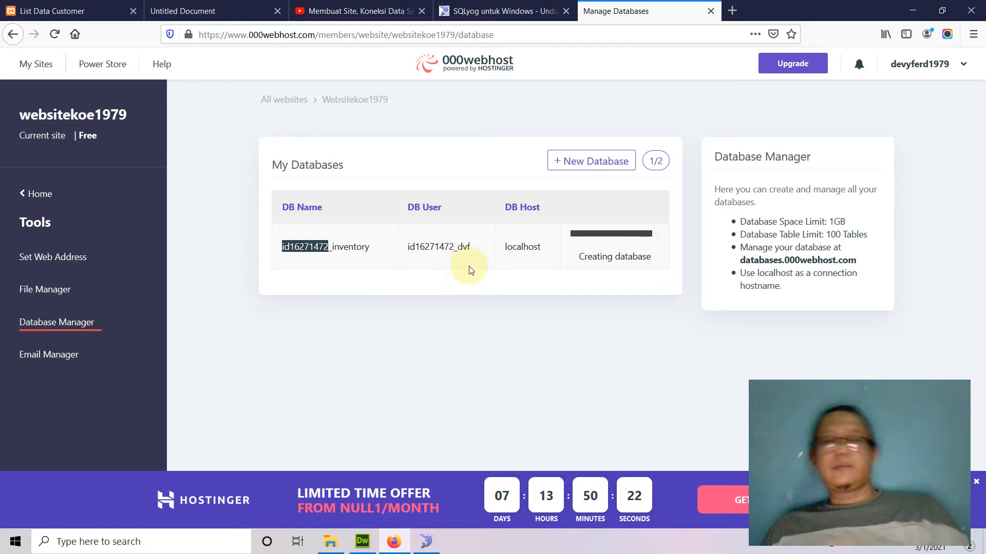
Check the database name, user and localhost host, then launch PhpMyAdmin from the Manage menu.
{"action": "double_click", "coordinate": [346, 246]}
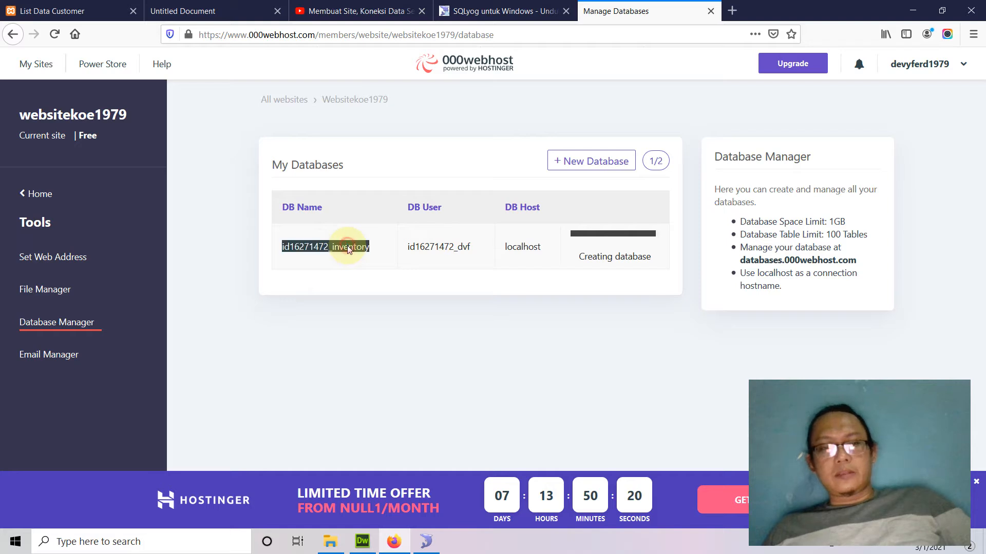
{"action": "double_click", "coordinate": [440, 241]}
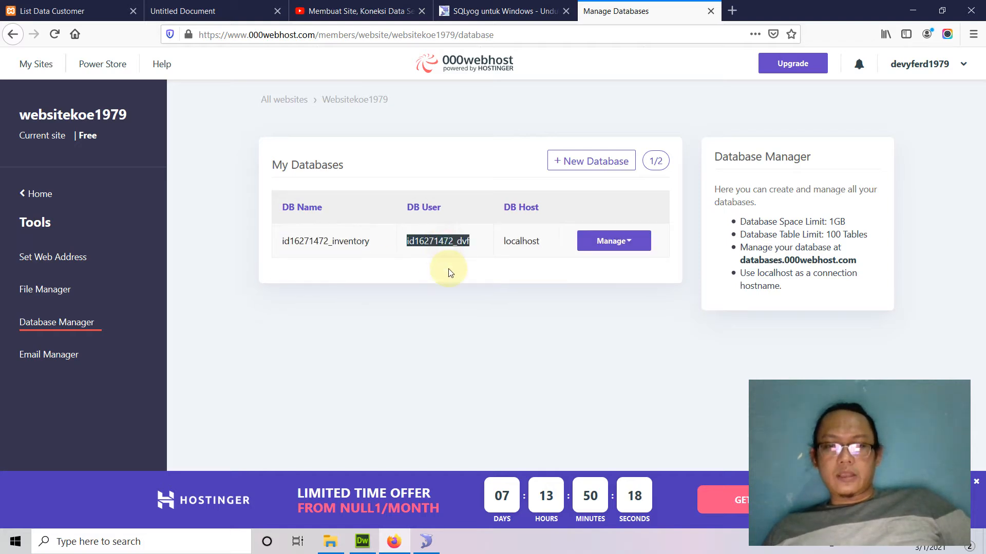
{"action": "double_click", "coordinate": [512, 242]}
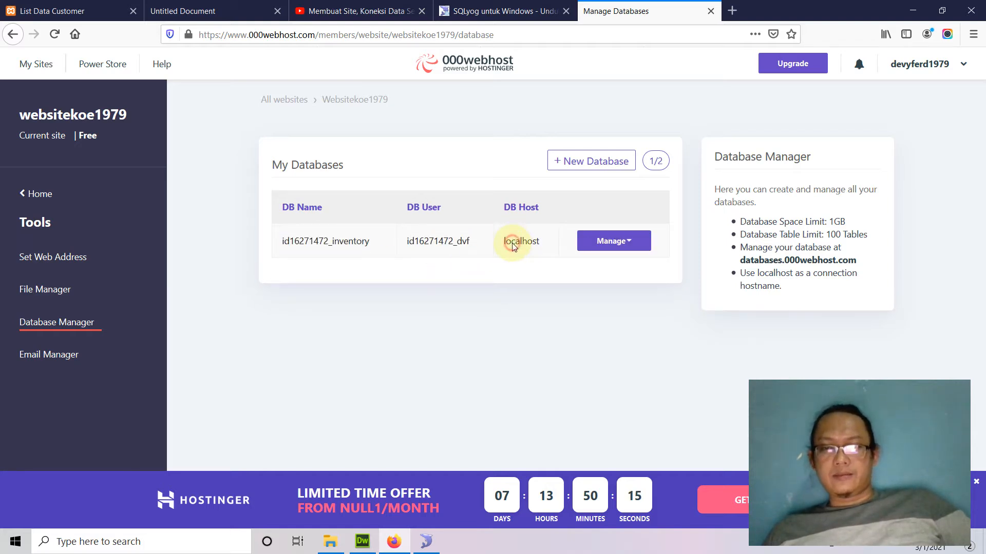
{"action": "left_click", "coordinate": [630, 245]}
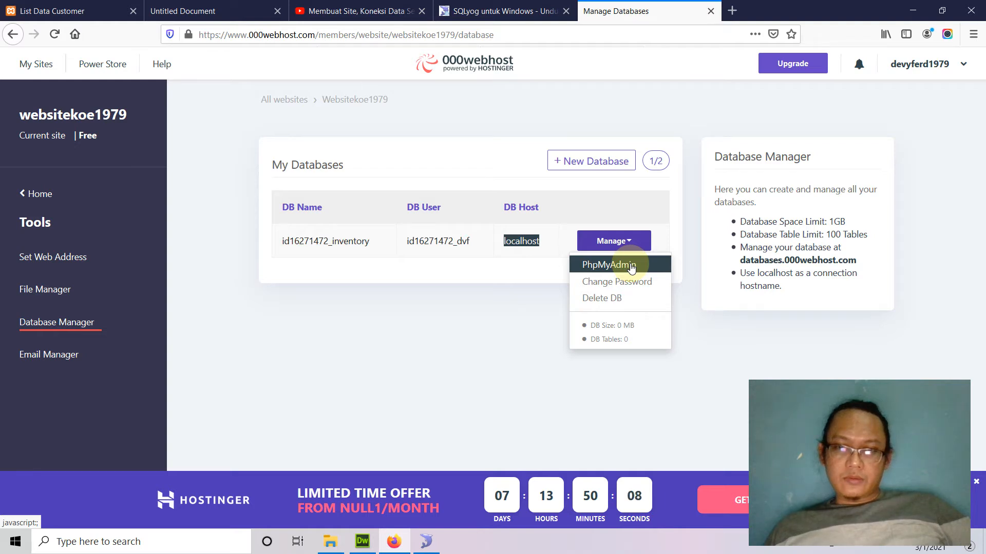
{"action": "left_click", "coordinate": [631, 266]}
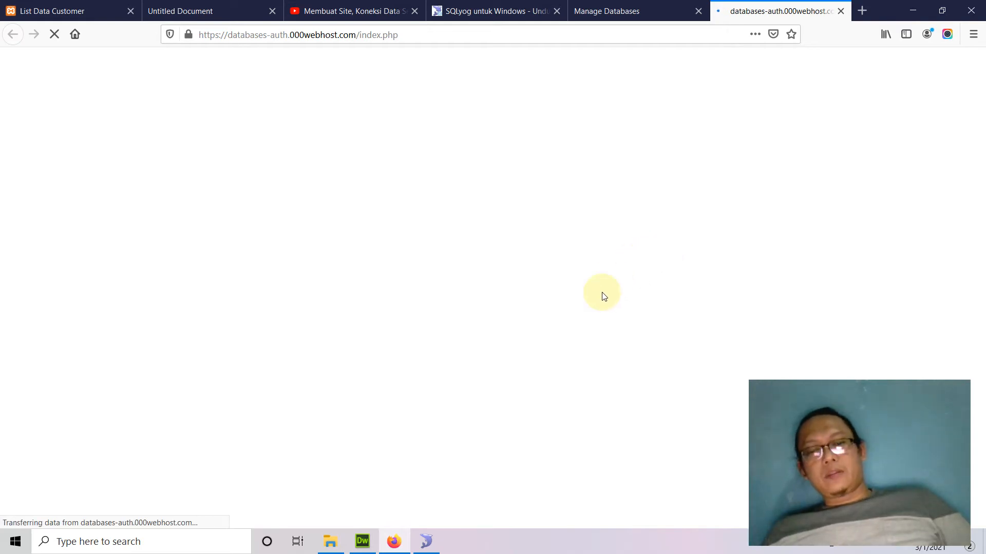
Switch between SQLyog, phpMyAdmin and the 000webhost My Databases page.
{"action": "left_click", "coordinate": [427, 542]}
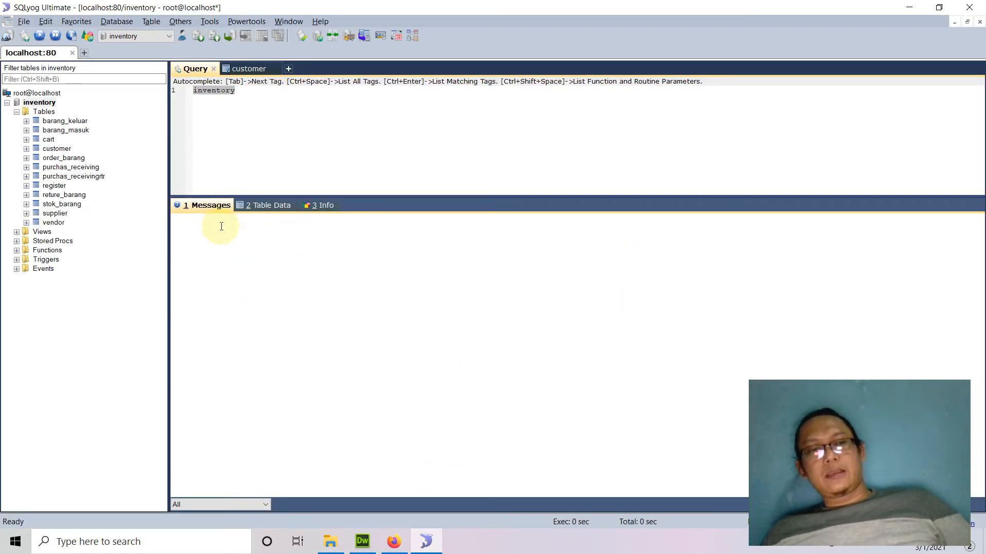
{"action": "left_click", "coordinate": [392, 542]}
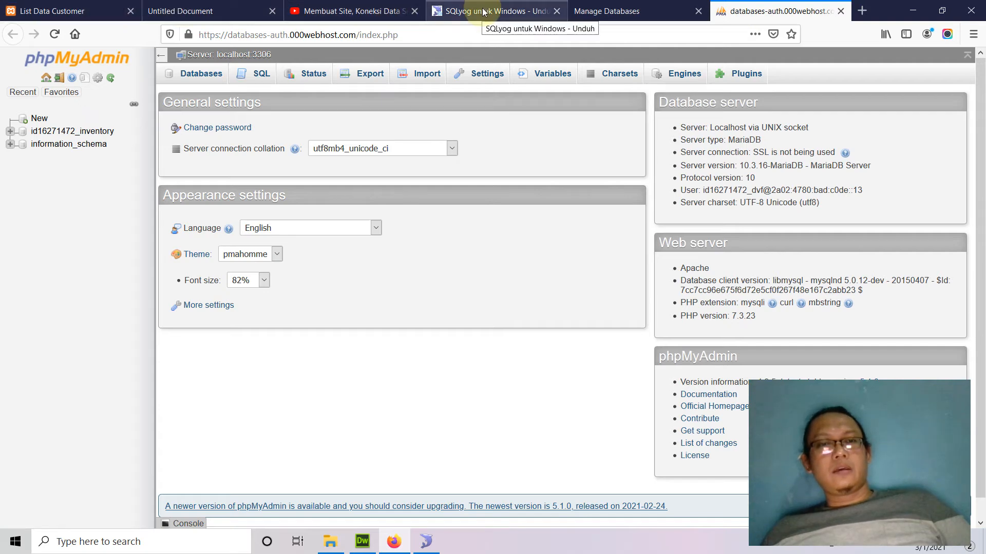
{"action": "left_click", "coordinate": [591, 12]}
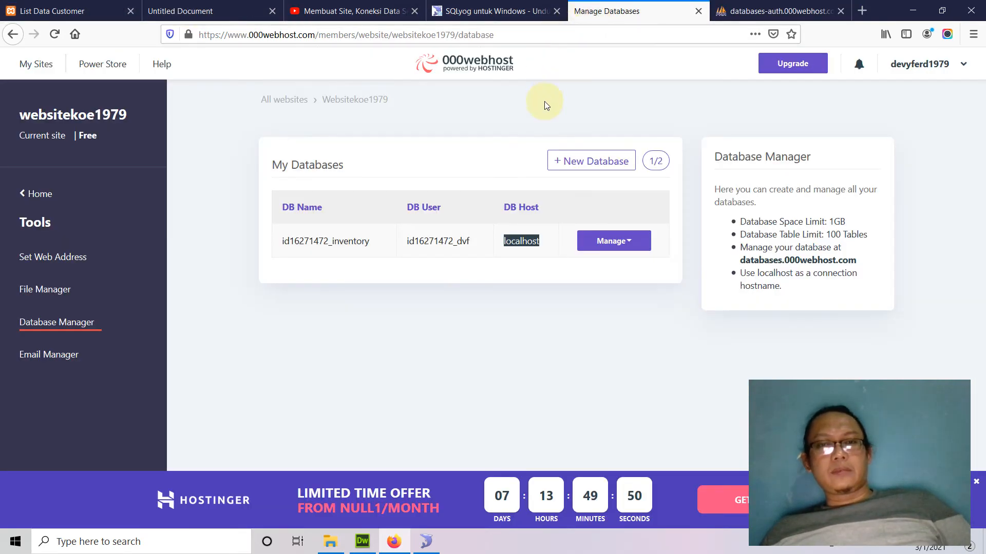
{"action": "left_click_drag", "start_coordinate": [393, 35], "coordinate": [457, 35]}
{"action": "left_click", "coordinate": [767, 10]}
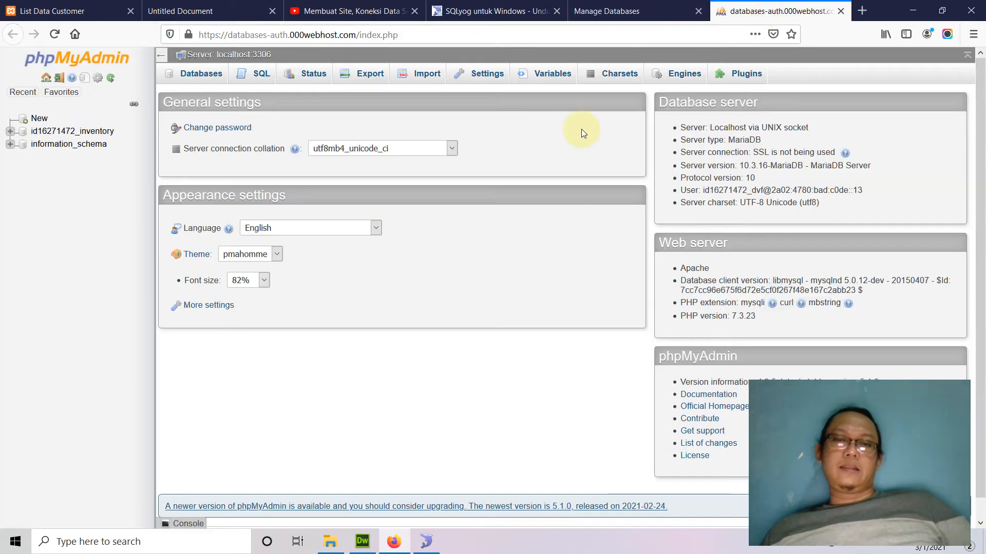
Open id16271472_inventory in phpMyAdmin, confirm 'No tables found', and return to SQLyog.
{"action": "left_click", "coordinate": [10, 131]}
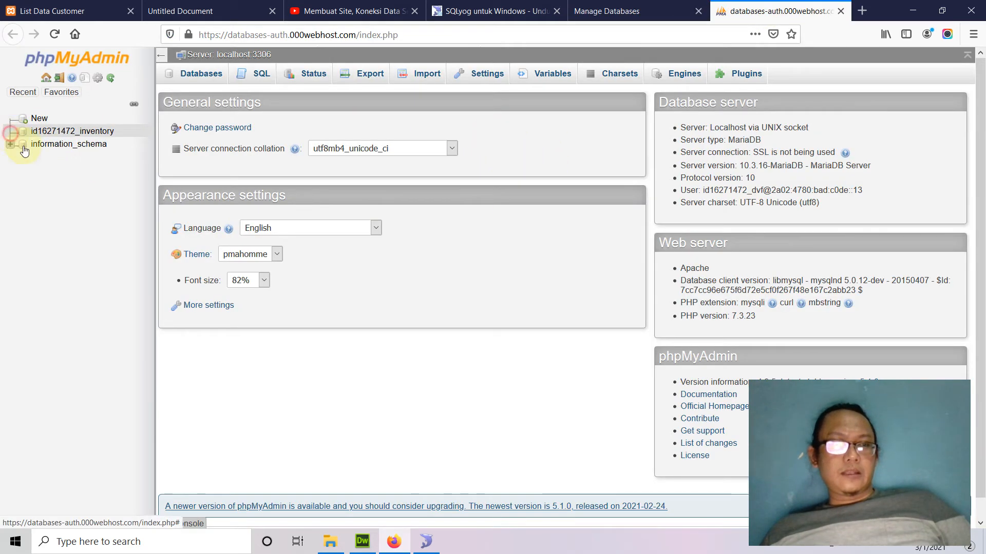
{"action": "left_click", "coordinate": [72, 131]}
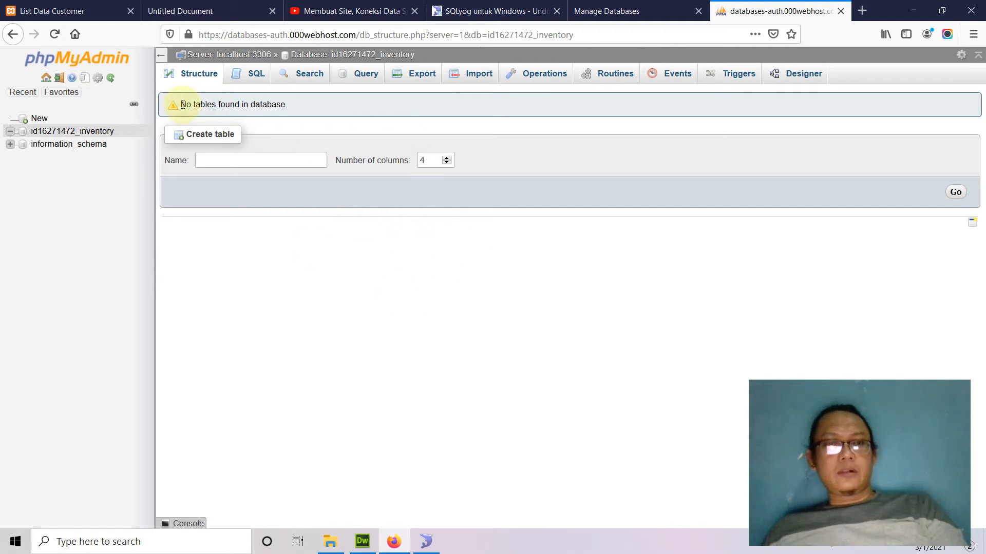
{"action": "left_click_drag", "start_coordinate": [193, 105], "coordinate": [324, 110]}
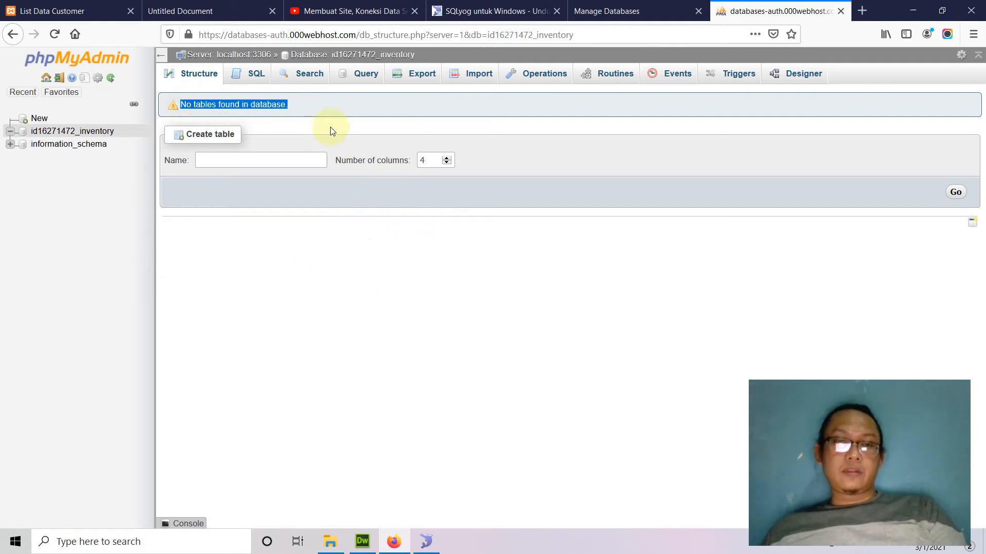
{"action": "left_click", "coordinate": [344, 99]}
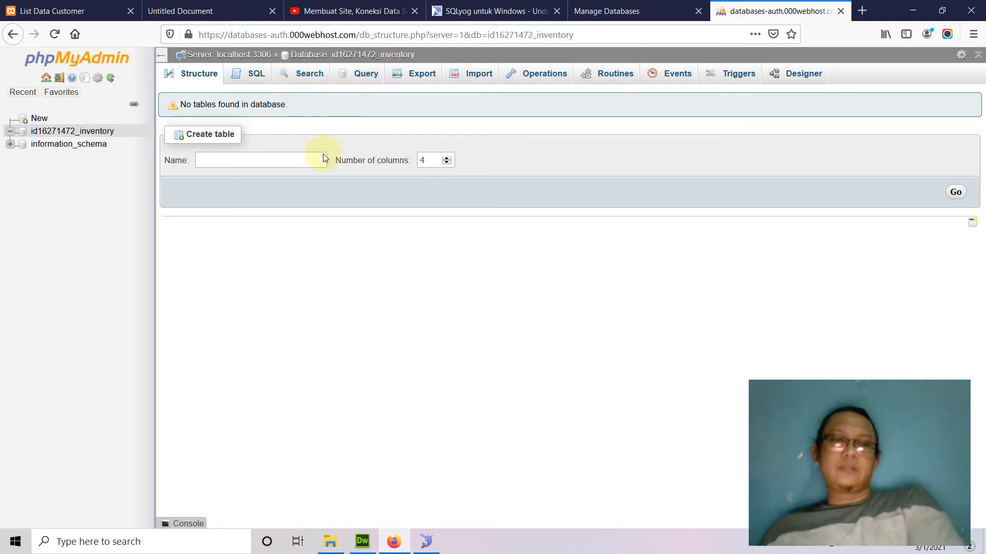
{"action": "left_click", "coordinate": [426, 542]}
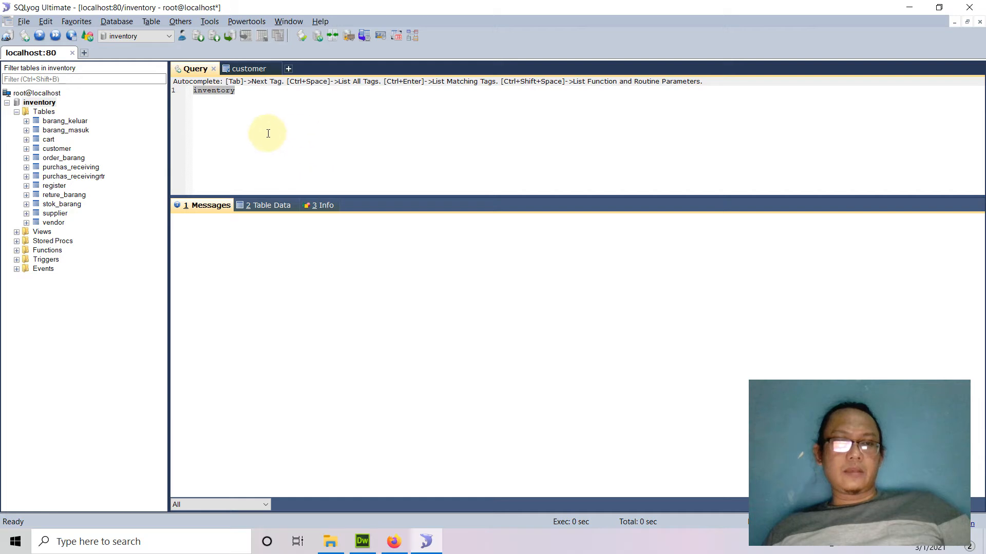
Start creating a database named 'inve' in SQLyog, then cancel it.
{"action": "left_click", "coordinate": [252, 140]}
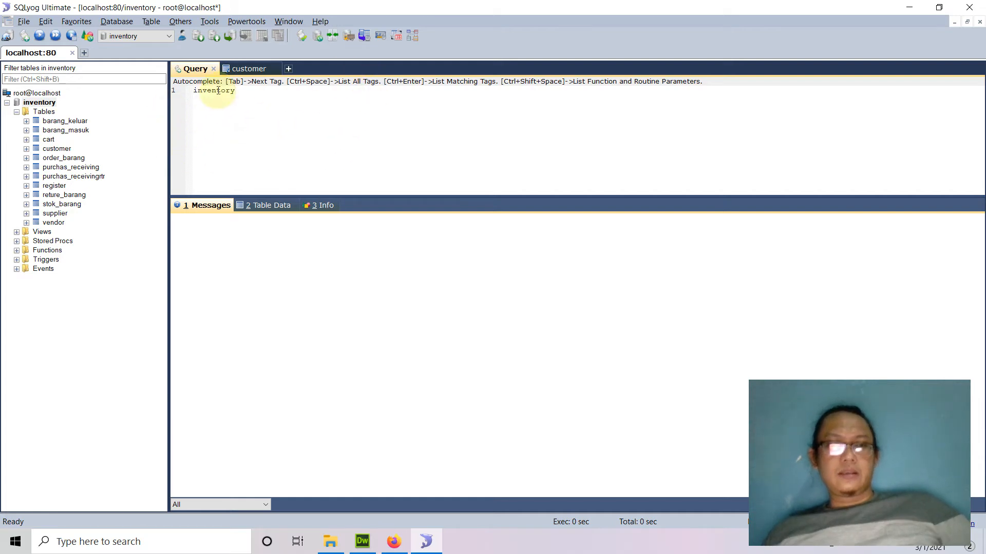
{"action": "left_click", "coordinate": [117, 21]}
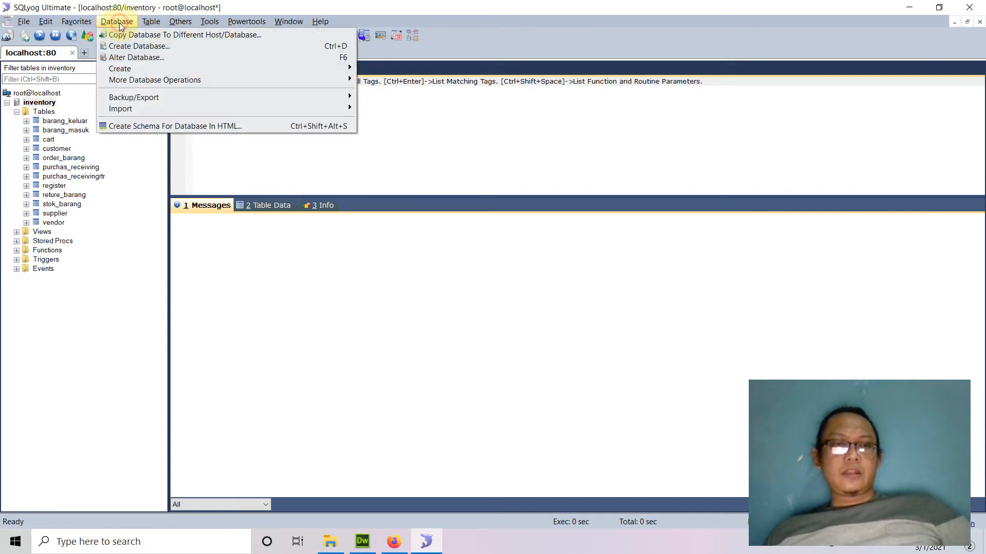
{"action": "left_click", "coordinate": [143, 49]}
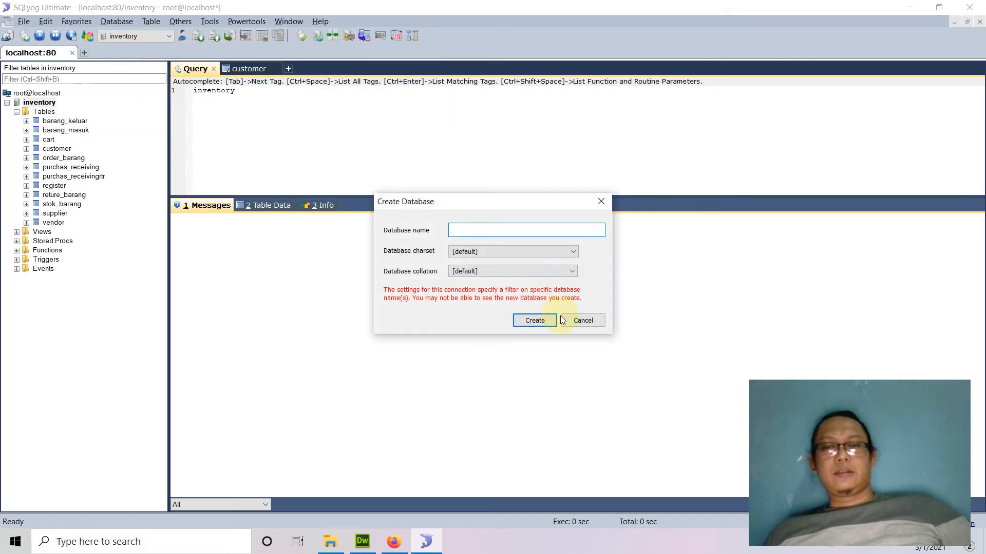
{"action": "type", "text": "inventory"}
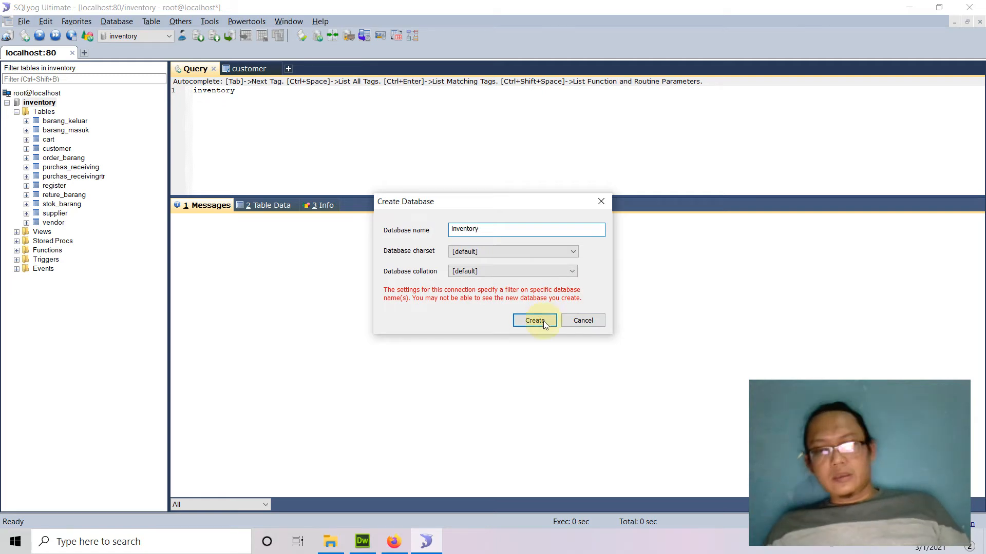
{"action": "left_click", "coordinate": [583, 320]}
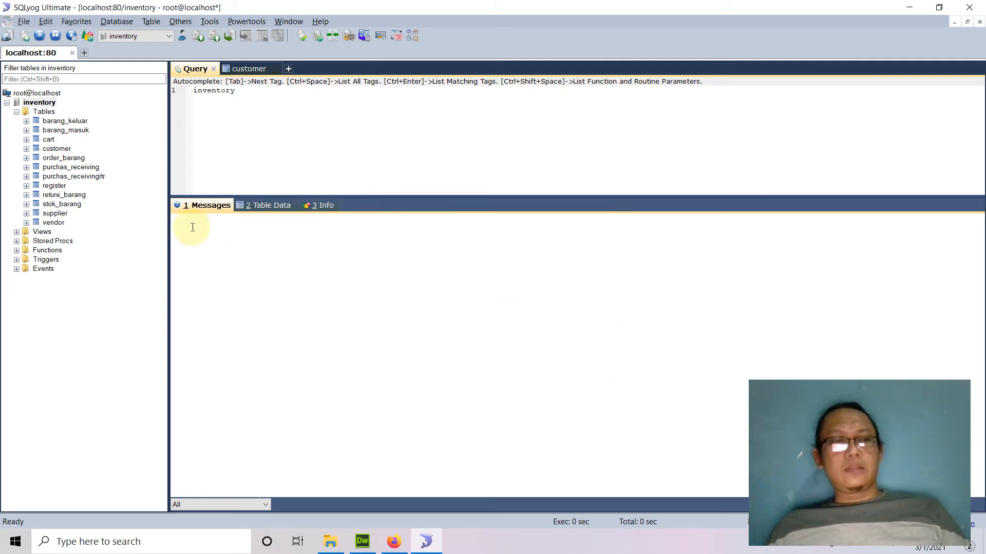
View the customer table's column structure, discard two blank new tables, and return to phpMyAdmin.
{"action": "right_click", "coordinate": [45, 113]}
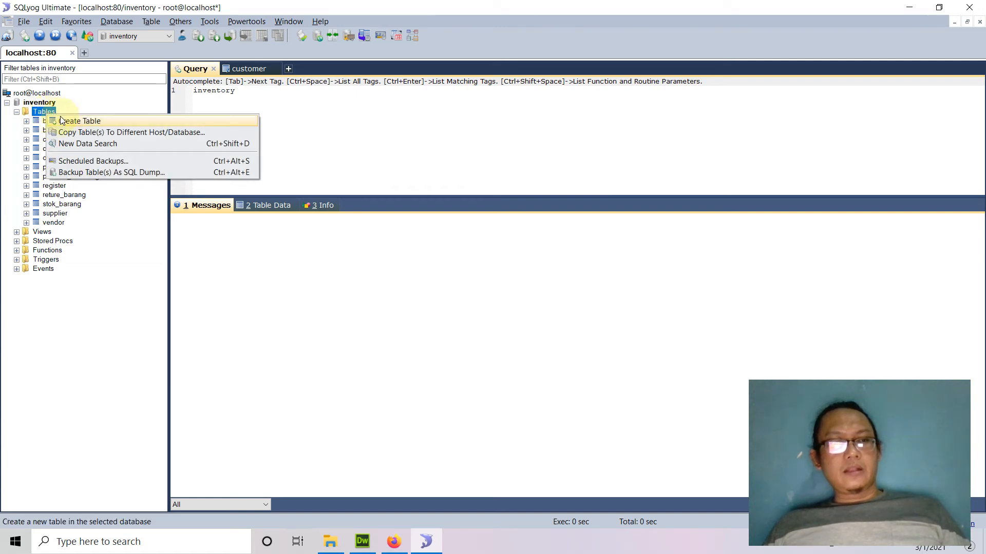
{"action": "left_click", "coordinate": [66, 122]}
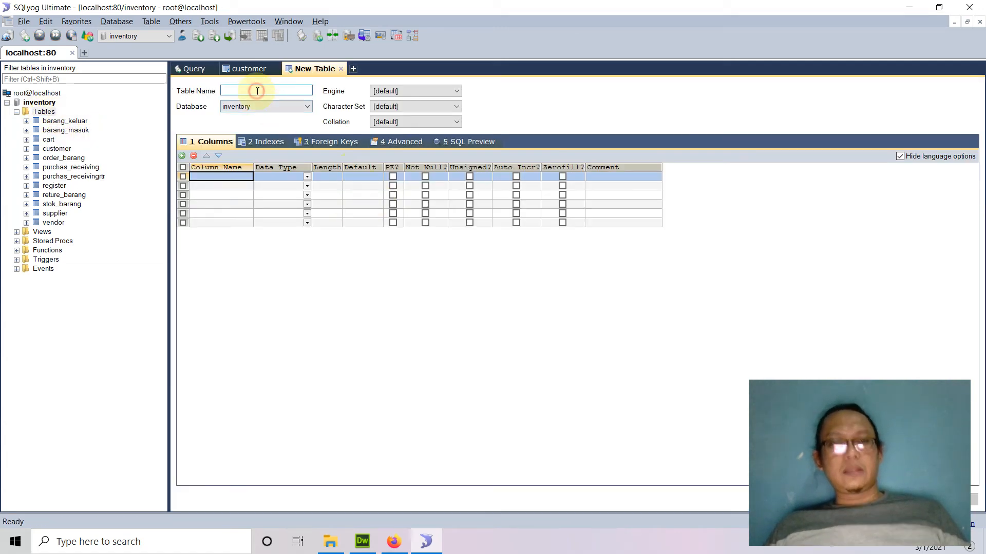
{"action": "left_click", "coordinate": [248, 68]}
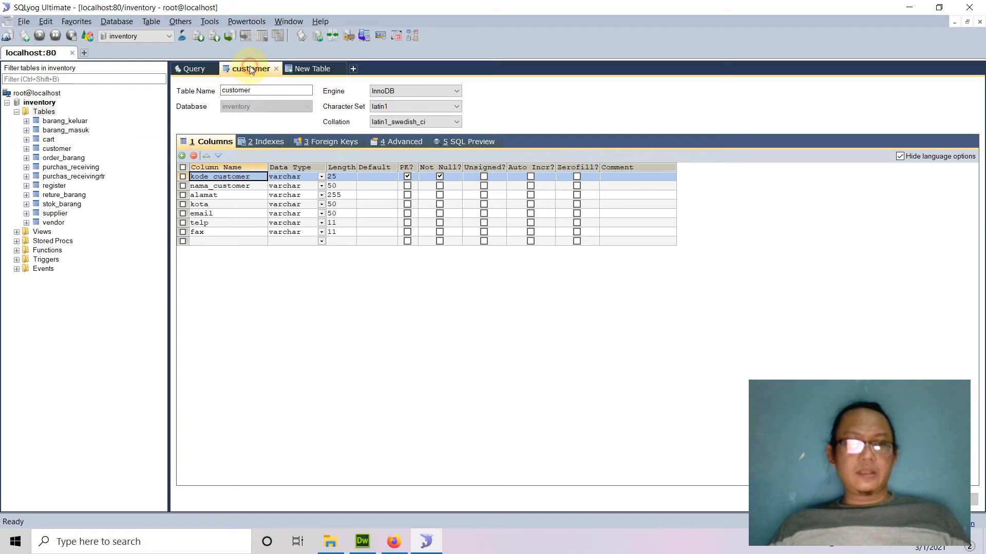
{"action": "left_click", "coordinate": [327, 72]}
{"action": "left_click", "coordinate": [340, 68]}
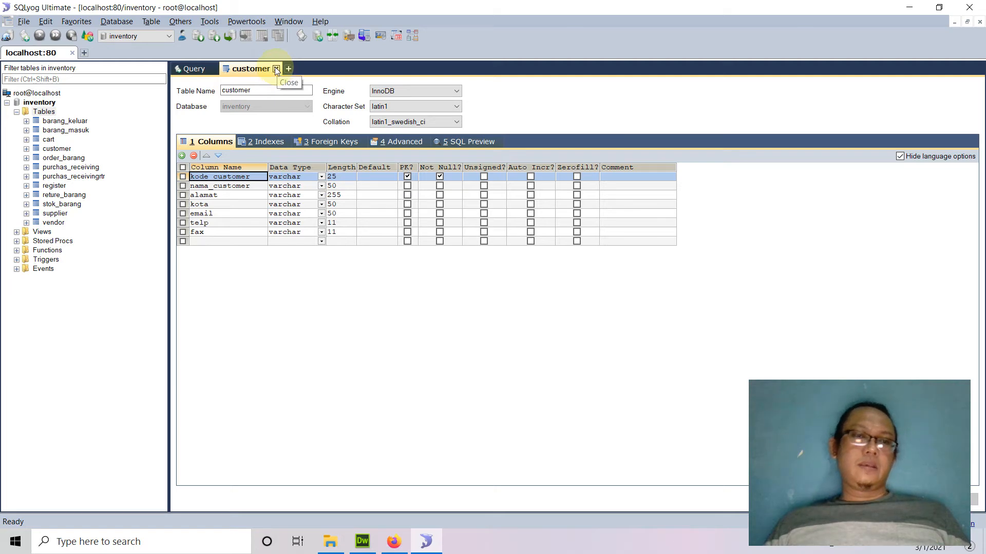
{"action": "right_click", "coordinate": [44, 115]}
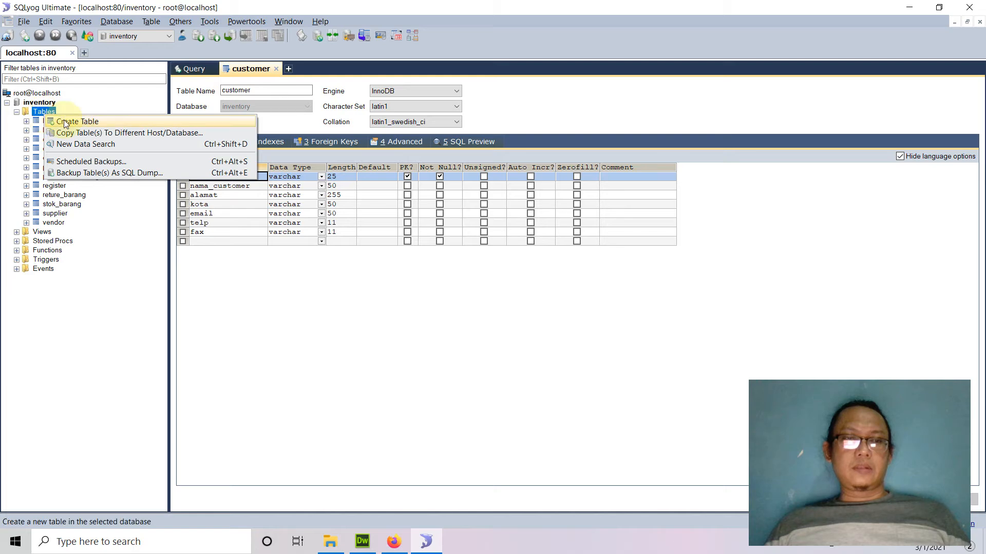
{"action": "left_click", "coordinate": [65, 122]}
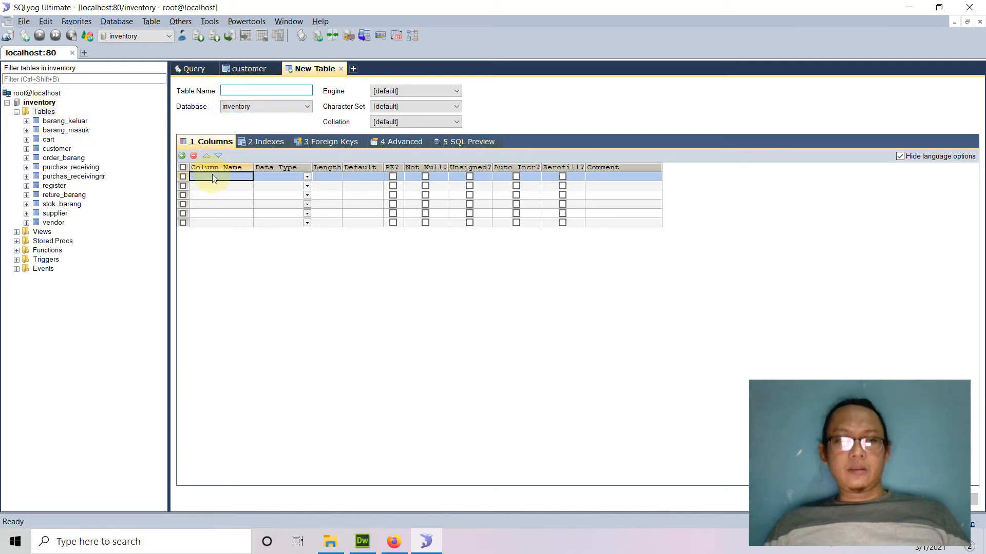
{"action": "left_click", "coordinate": [340, 68]}
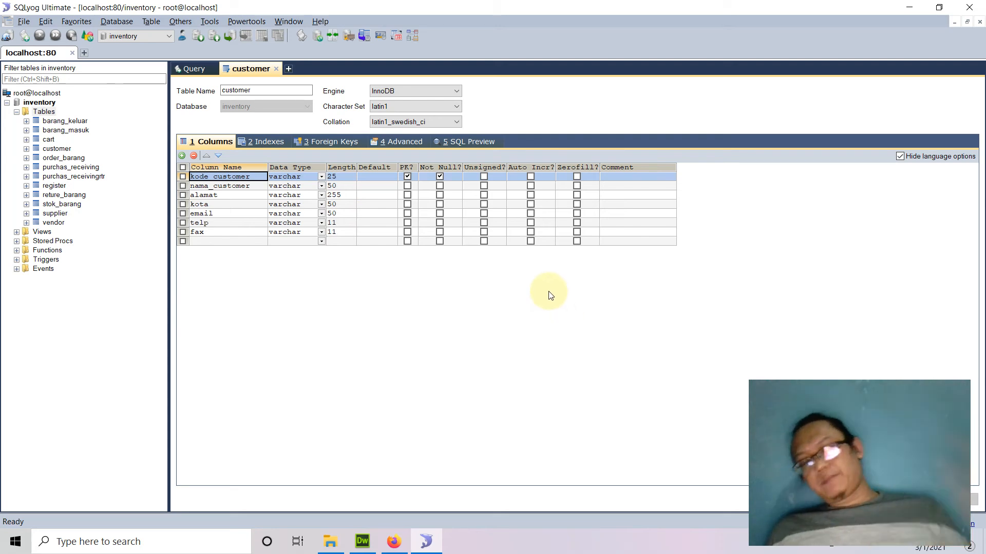
{"action": "left_click", "coordinate": [393, 542]}
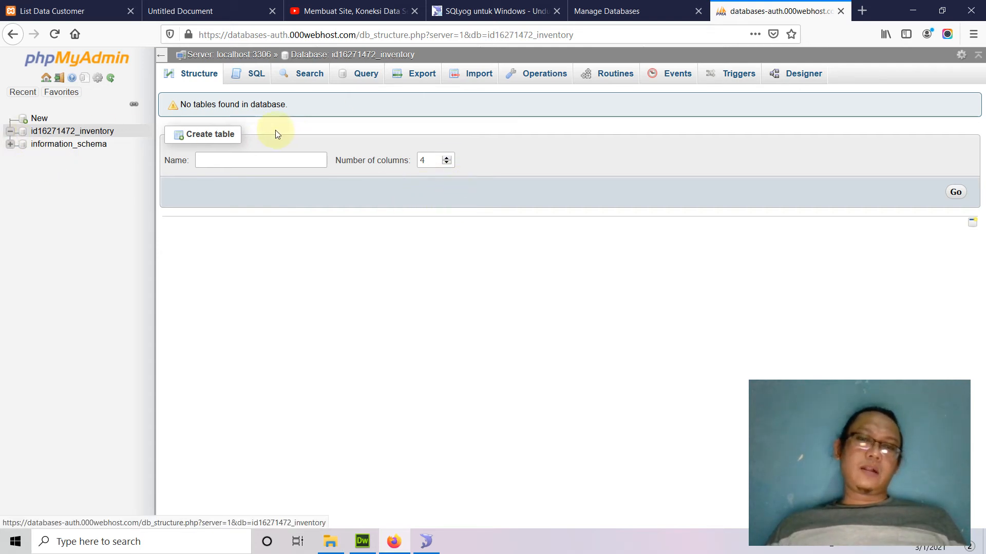
Reload id16271472_inventory's Structure in phpMyAdmin, still empty, then switch back to SQLyog.
{"action": "left_click", "coordinate": [214, 80]}
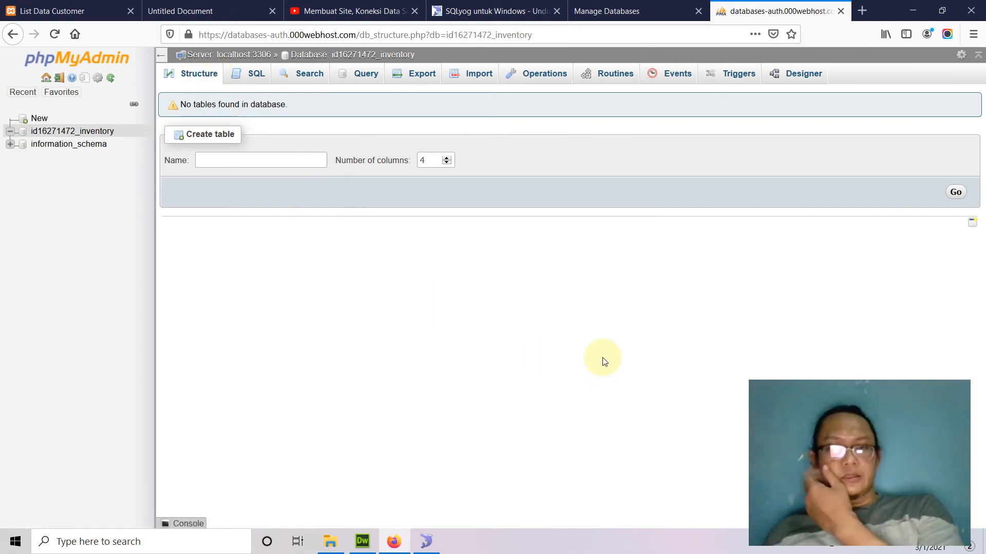
{"action": "left_click", "coordinate": [426, 541]}
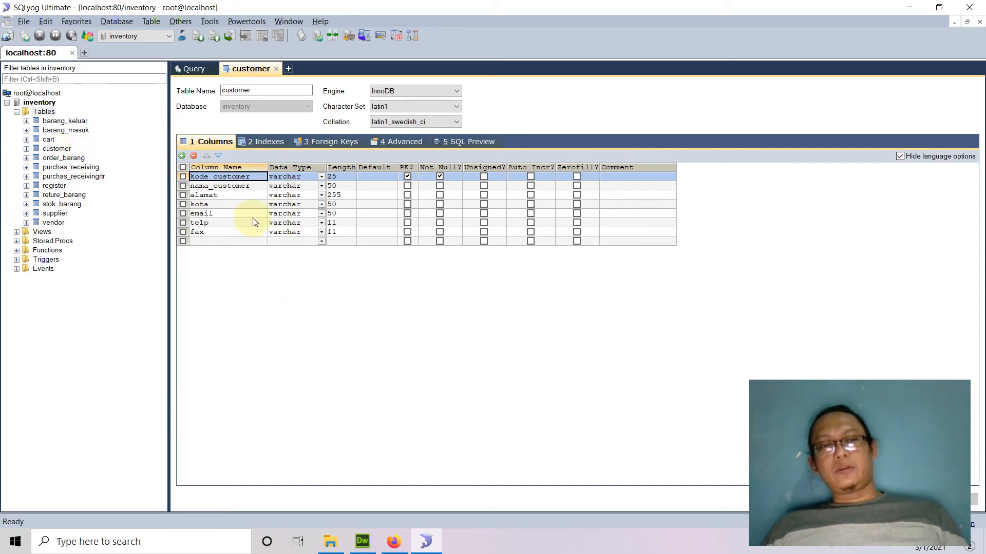
Open the Backup Table(s) As SQL Dump settings for the customer table.
{"action": "right_click", "coordinate": [64, 153]}
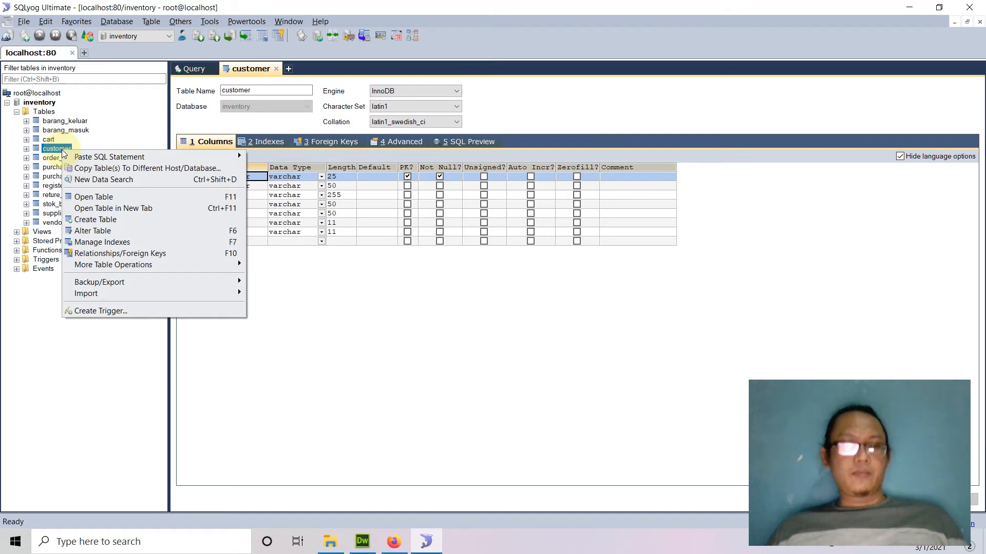
{"action": "mouse_move", "coordinate": [203, 284]}
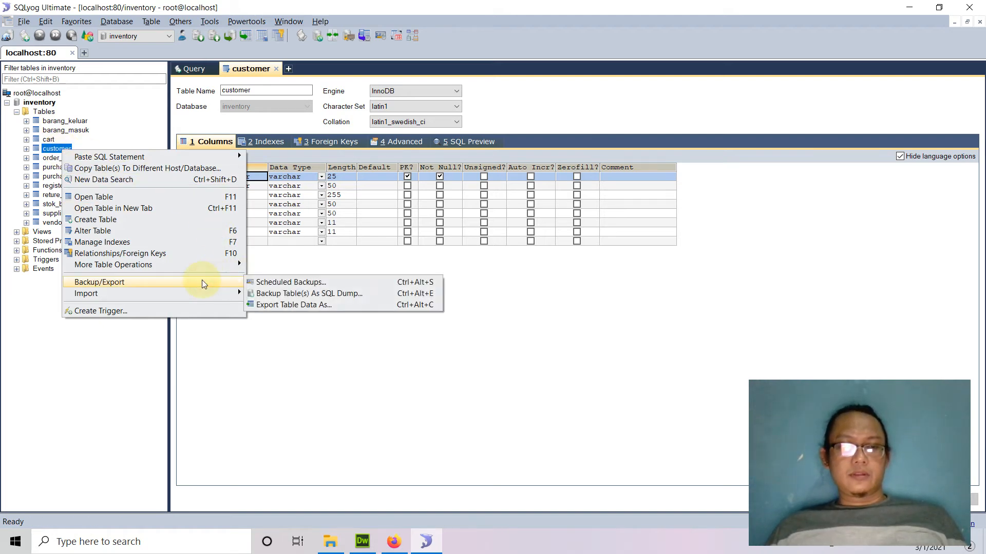
{"action": "left_click", "coordinate": [315, 297]}
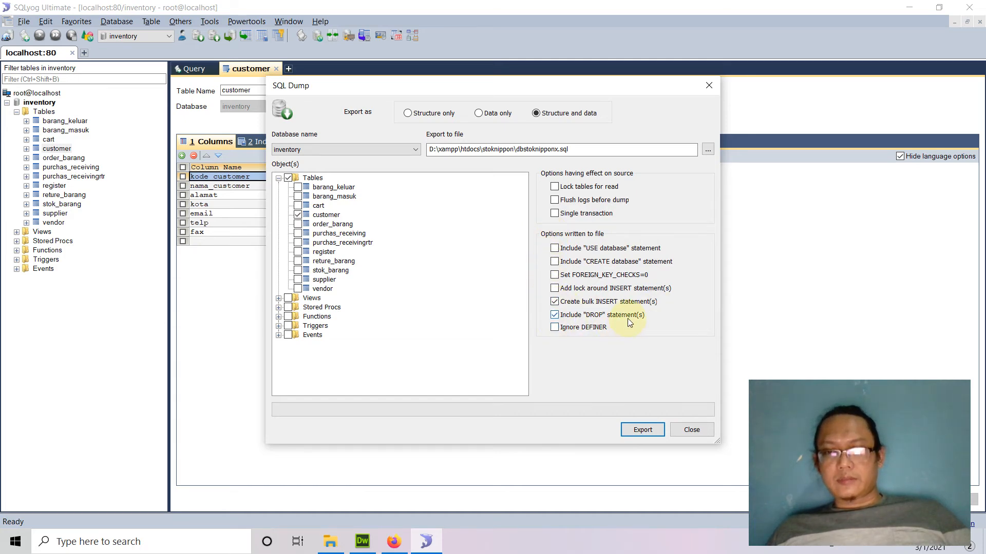
Export the customer table's structure and data to customer.sql in htdocs\belajar_web.
{"action": "left_click", "coordinate": [649, 431]}
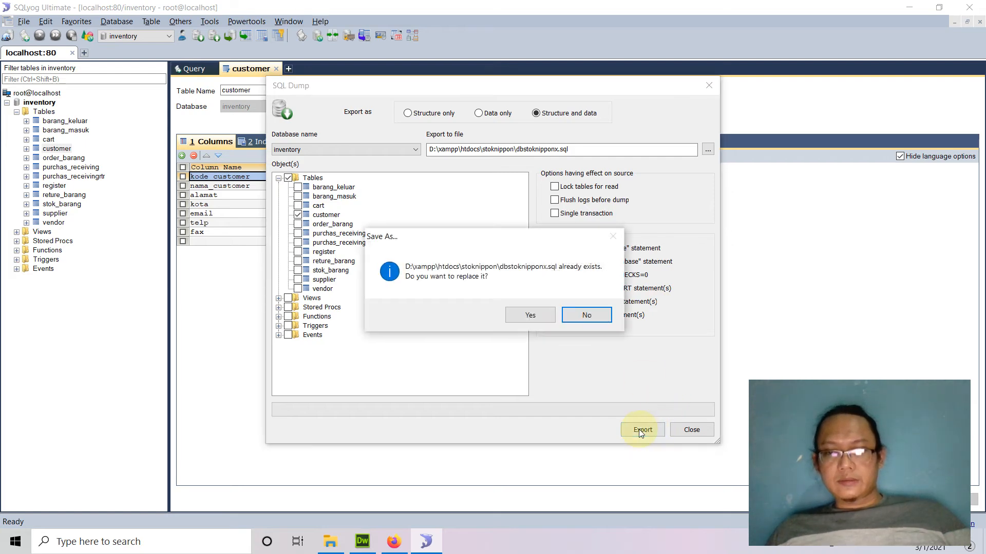
{"action": "left_click", "coordinate": [573, 314]}
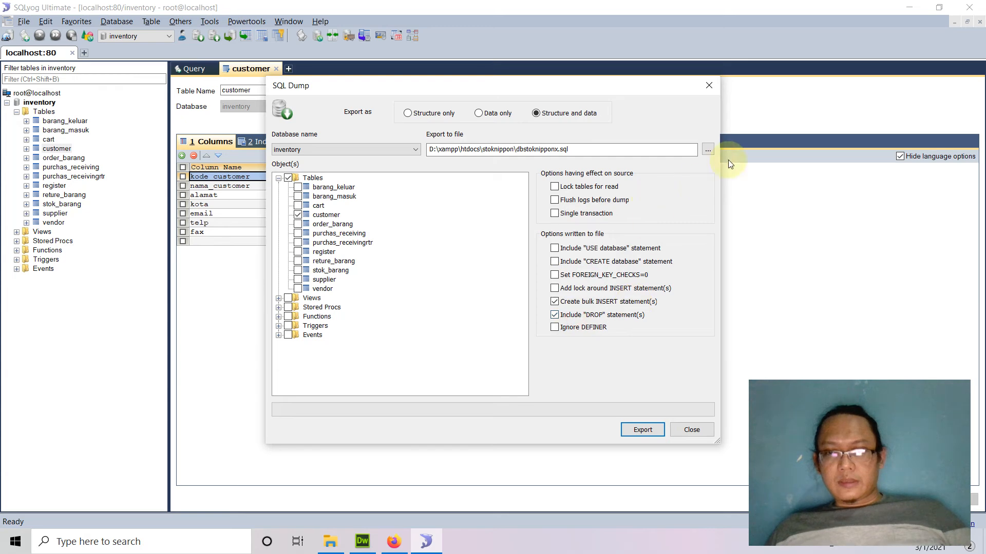
{"action": "left_click", "coordinate": [707, 149]}
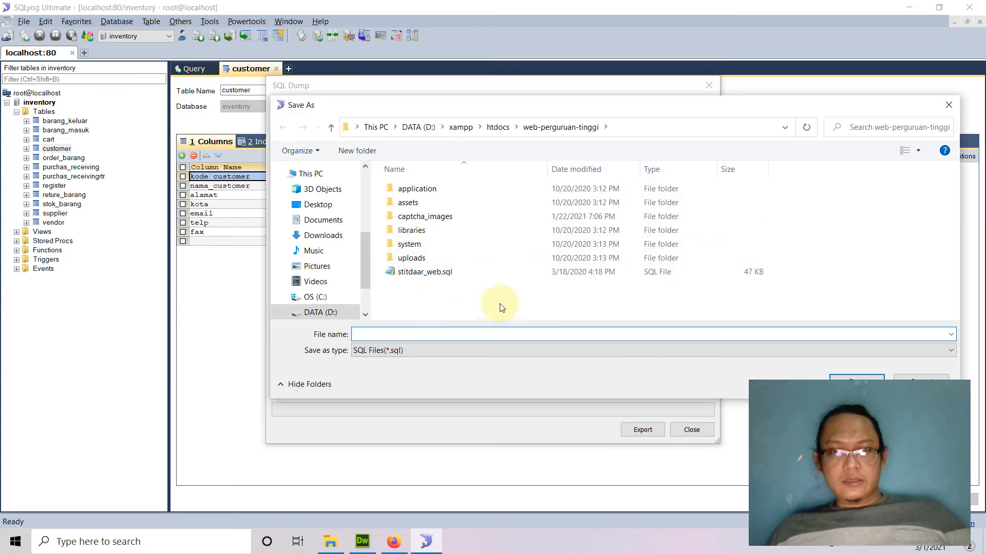
{"action": "left_click", "coordinate": [498, 128]}
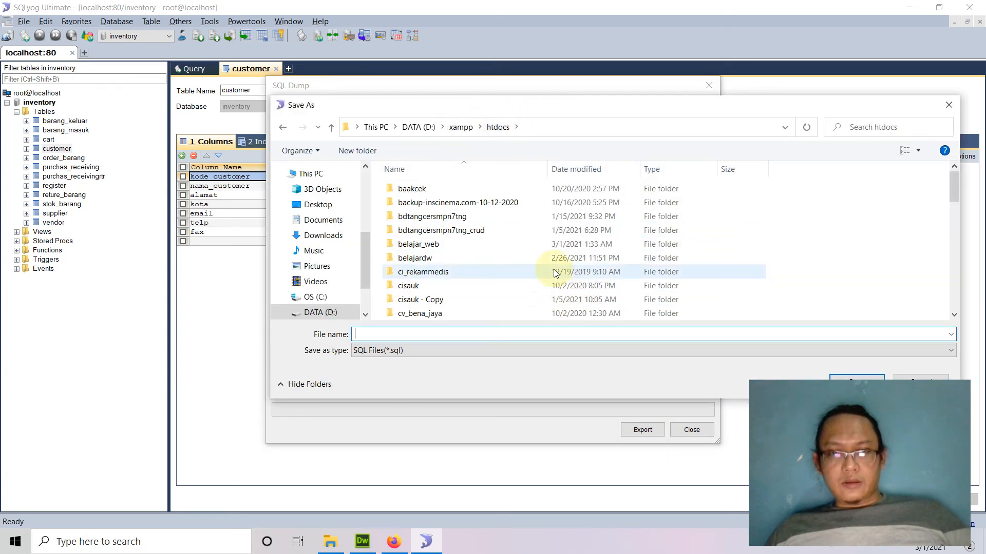
{"action": "left_click", "coordinate": [435, 247]}
{"action": "double_click", "coordinate": [435, 245]}
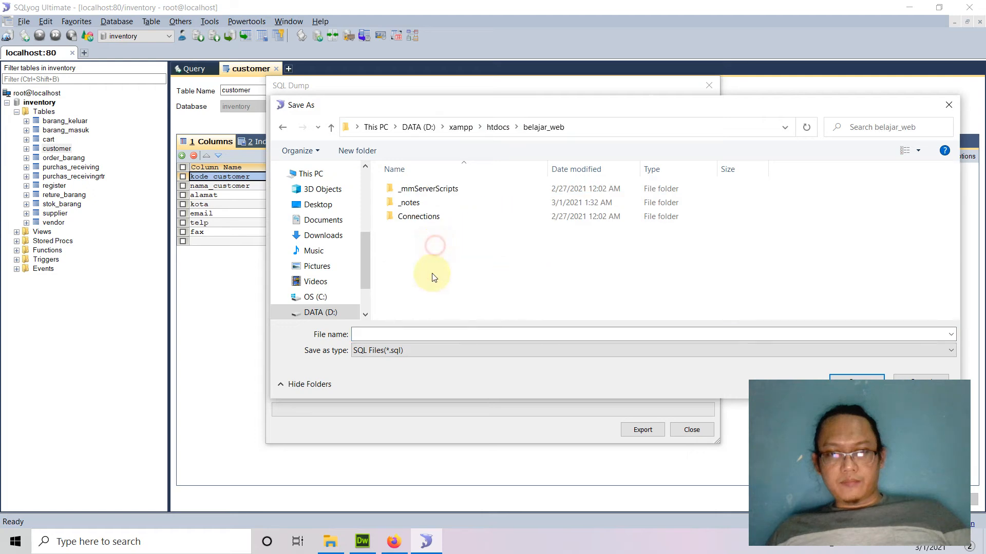
{"action": "left_click", "coordinate": [437, 336]}
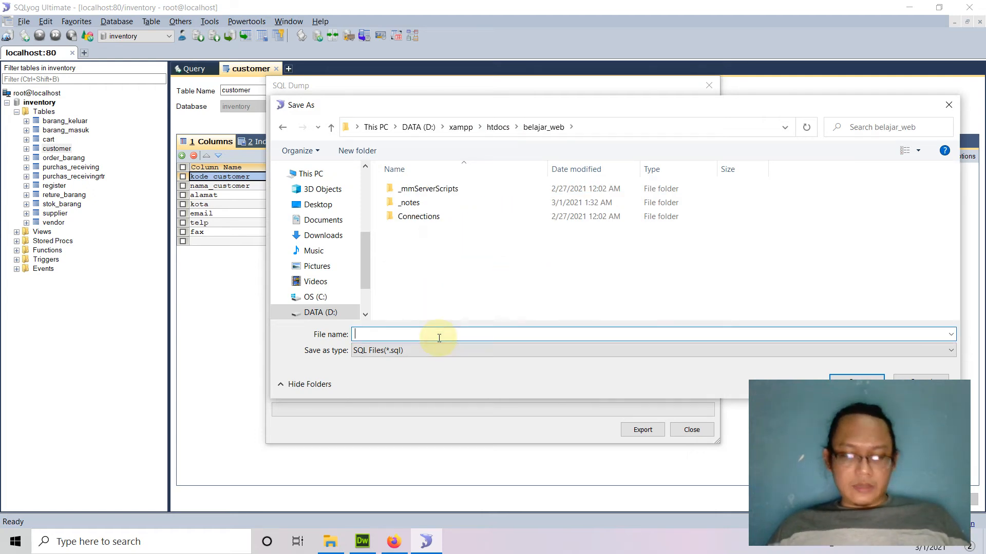
{"action": "type", "text": "customer"}
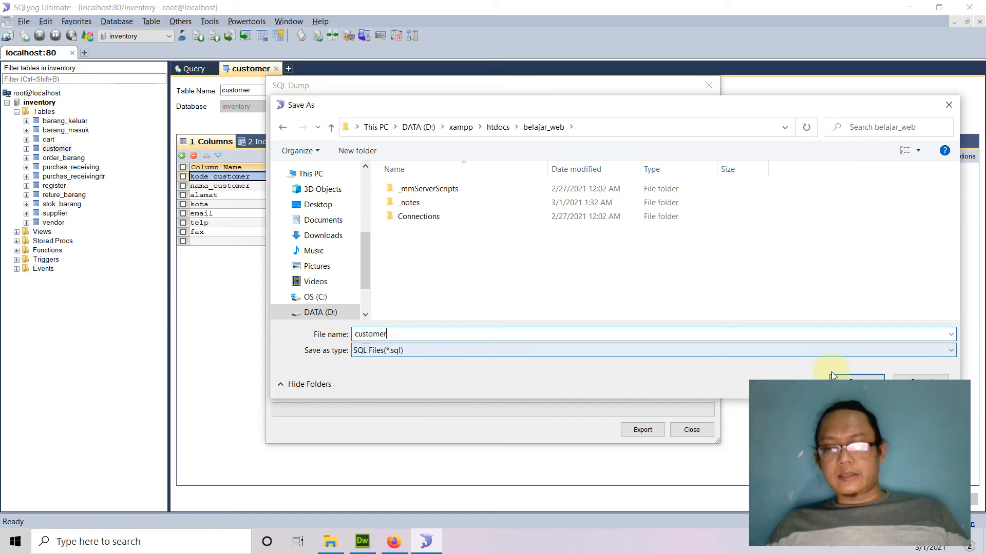
{"action": "left_click", "coordinate": [848, 378]}
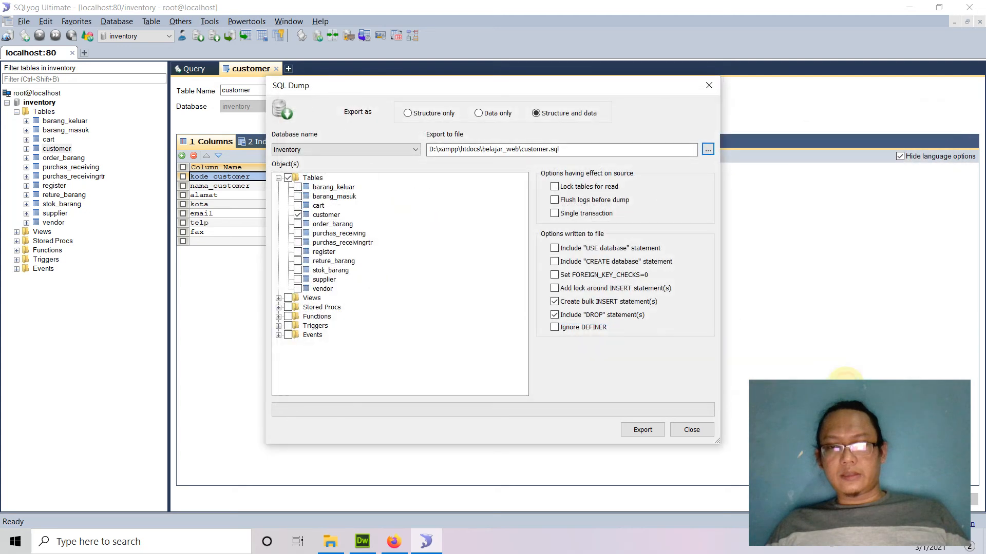
{"action": "left_click", "coordinate": [643, 430]}
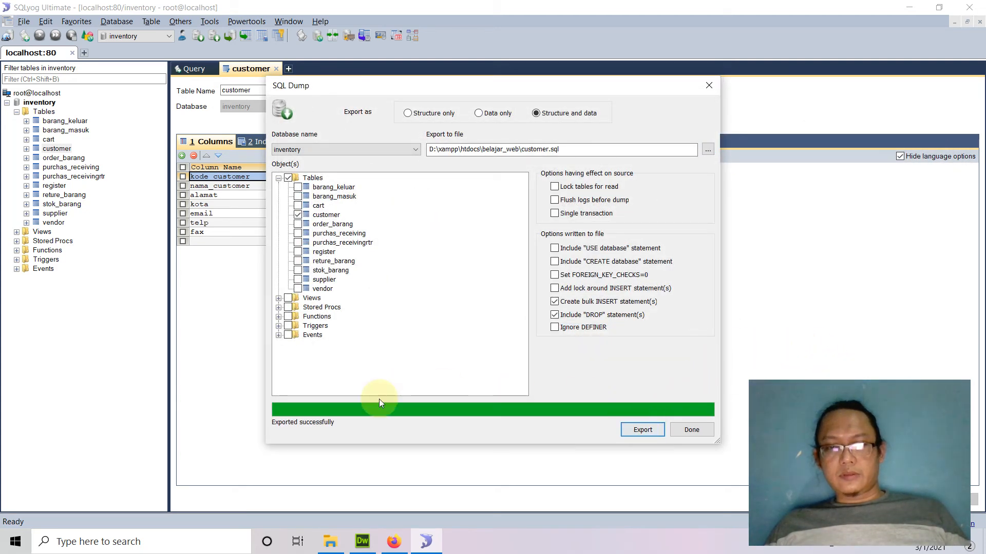
{"action": "left_click", "coordinate": [704, 430]}
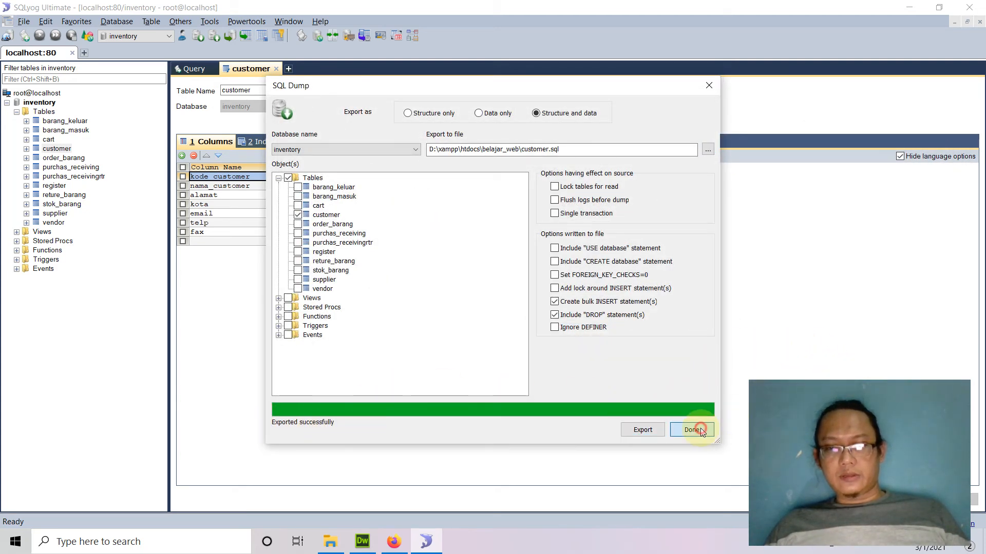
Go to D:\xampp\htdocs\belajar_web in File Explorer and select the 2 KB customer.sql file.
{"action": "mouse_move", "coordinate": [333, 548]}
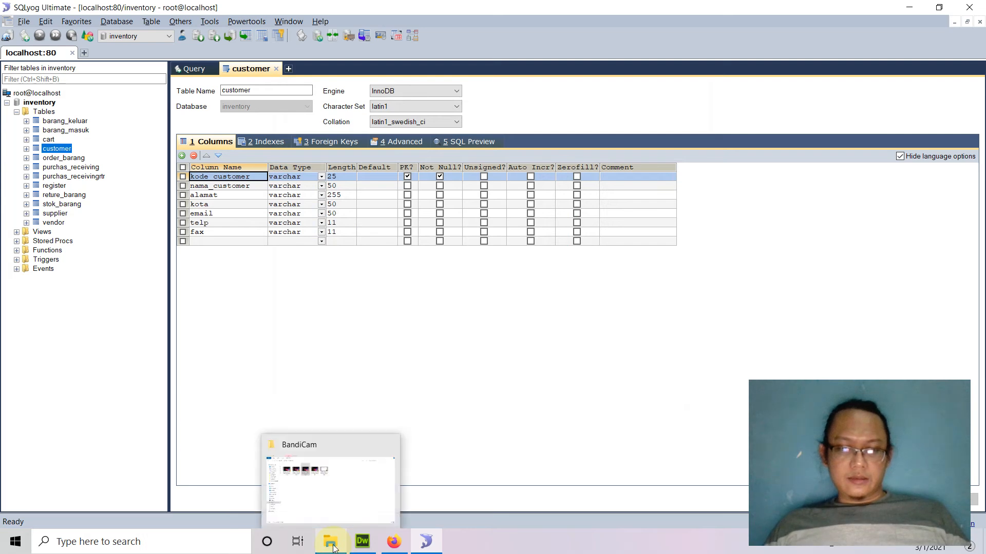
{"action": "left_click", "coordinate": [365, 518]}
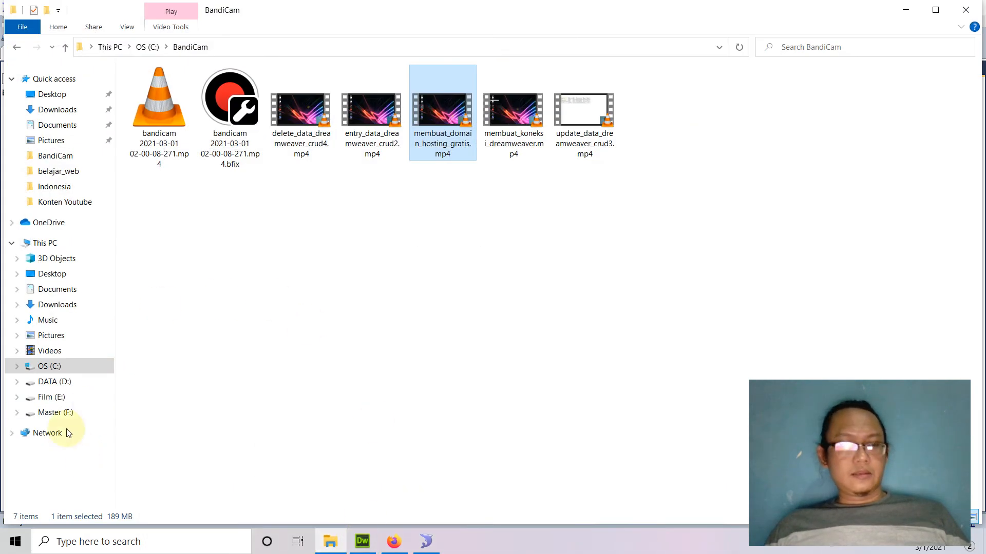
{"action": "left_click", "coordinate": [55, 382]}
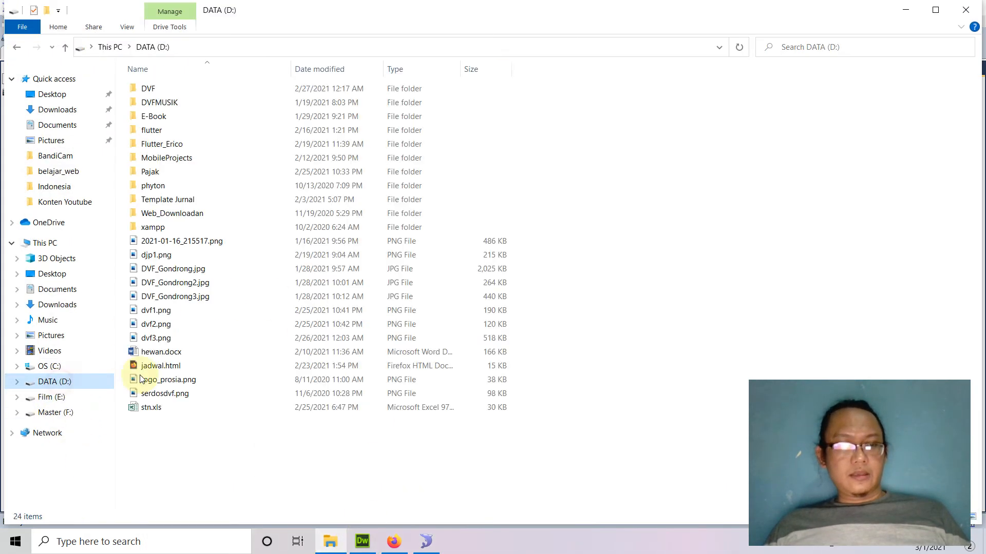
{"action": "double_click", "coordinate": [153, 227]}
{"action": "left_click", "coordinate": [162, 159]}
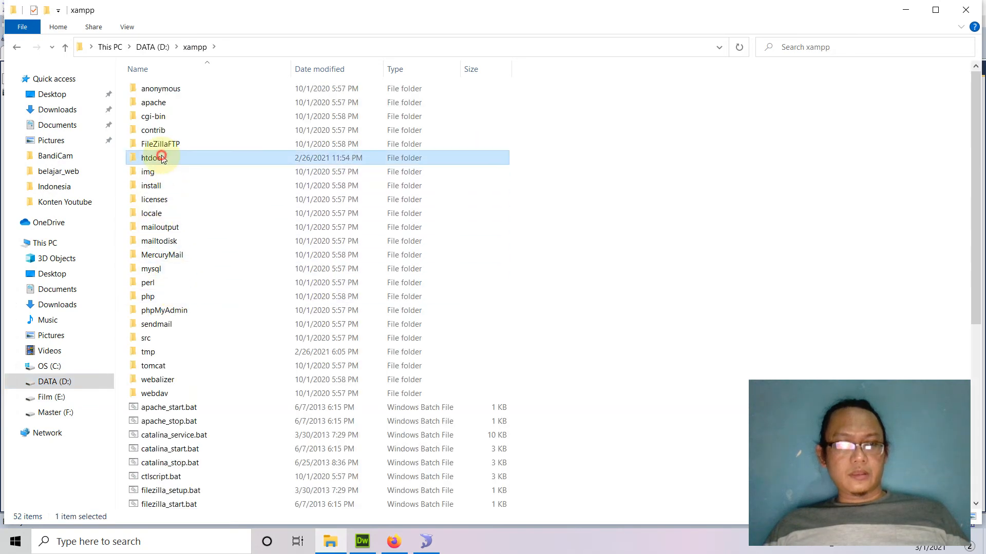
{"action": "double_click", "coordinate": [161, 158]}
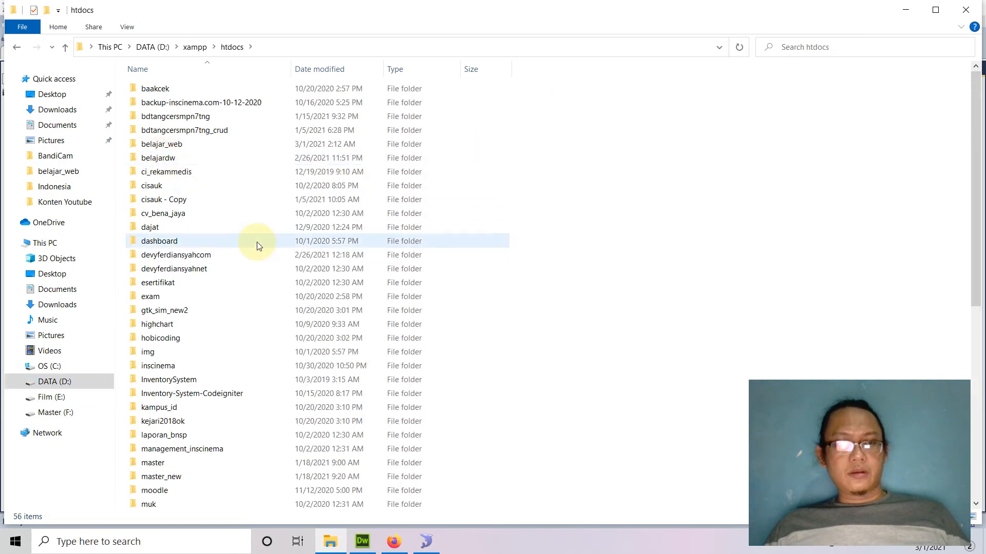
{"action": "double_click", "coordinate": [170, 149]}
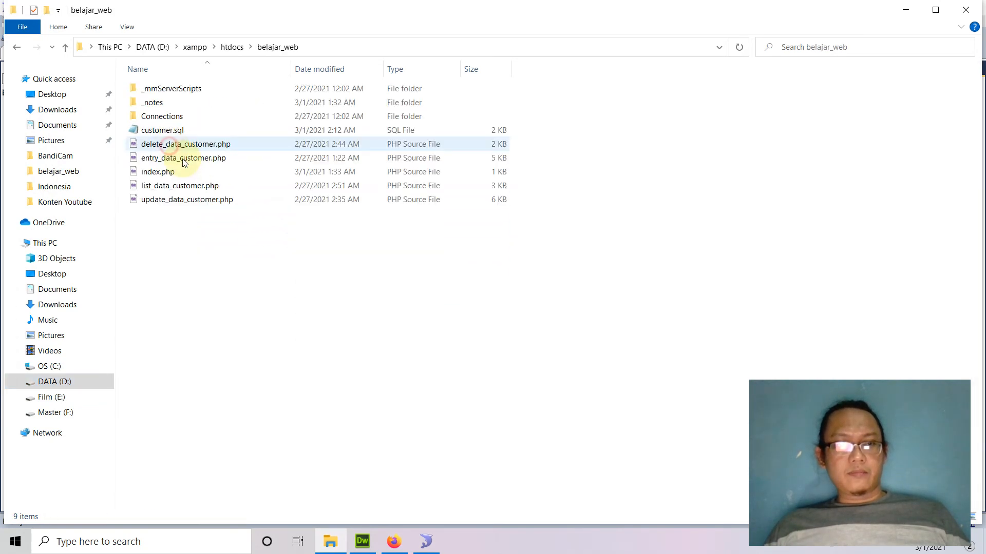
{"action": "left_click", "coordinate": [170, 134]}
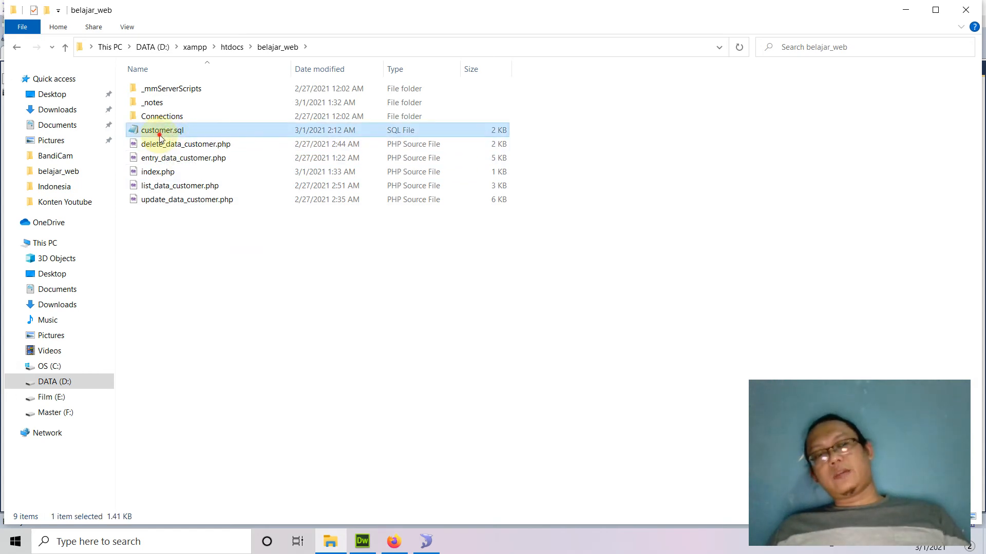
{"action": "double_click", "coordinate": [161, 131]}
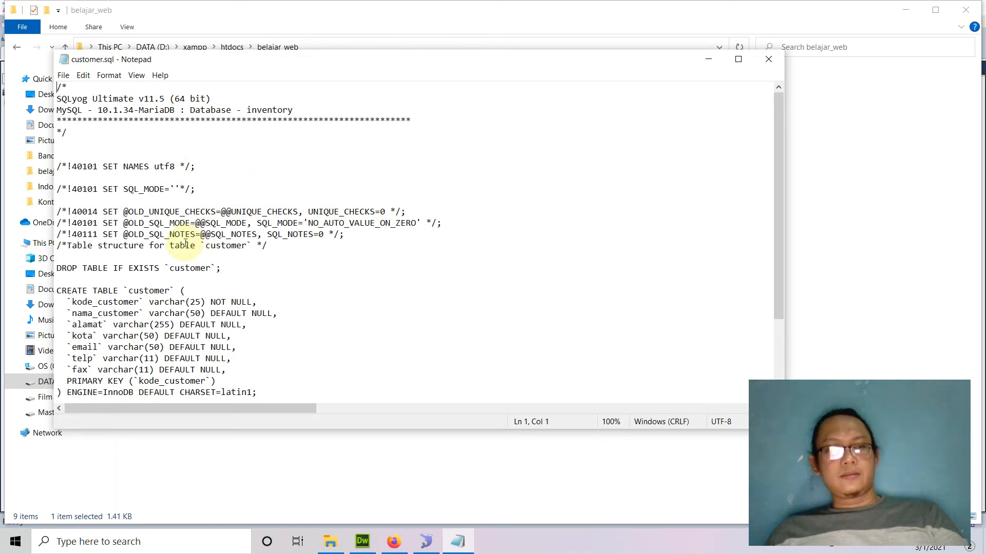
{"action": "left_click_drag", "start_coordinate": [268, 247], "coordinate": [19, 78]}
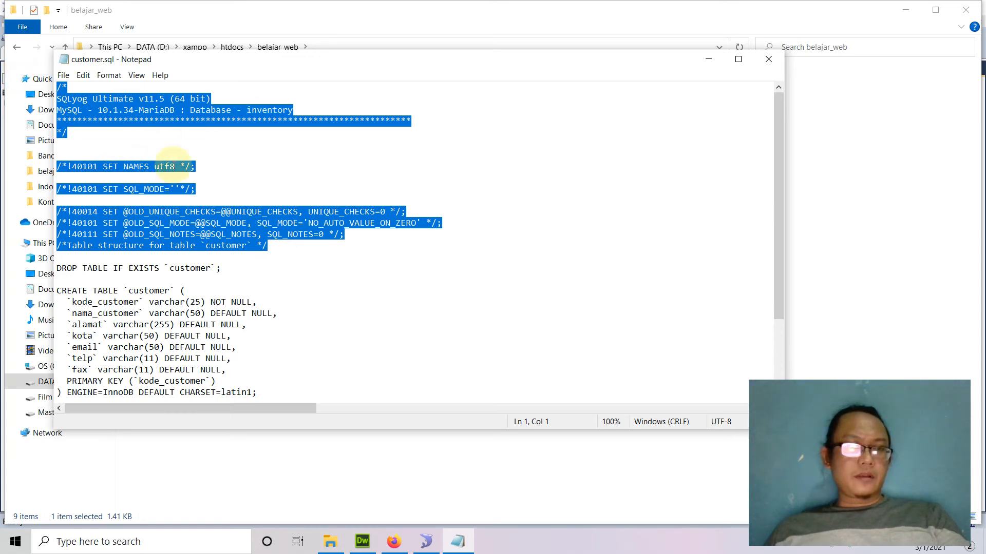
{"action": "left_click", "coordinate": [209, 154]}
{"action": "left_click_drag", "start_coordinate": [59, 267], "coordinate": [230, 271]}
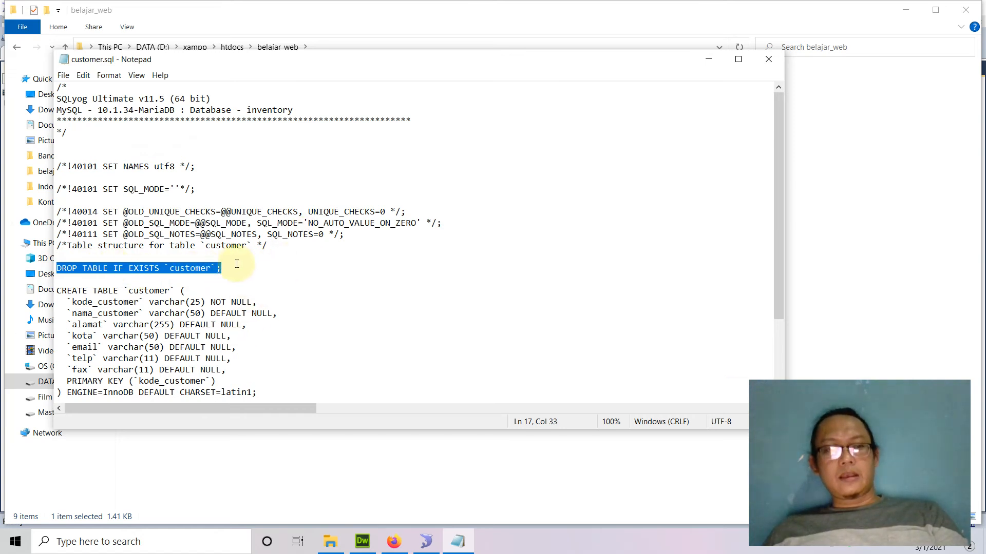
{"action": "left_click_drag", "start_coordinate": [222, 268], "coordinate": [38, 269]}
{"action": "scroll", "coordinate": [225, 276], "scroll_direction": "down", "scroll_amount": 3}
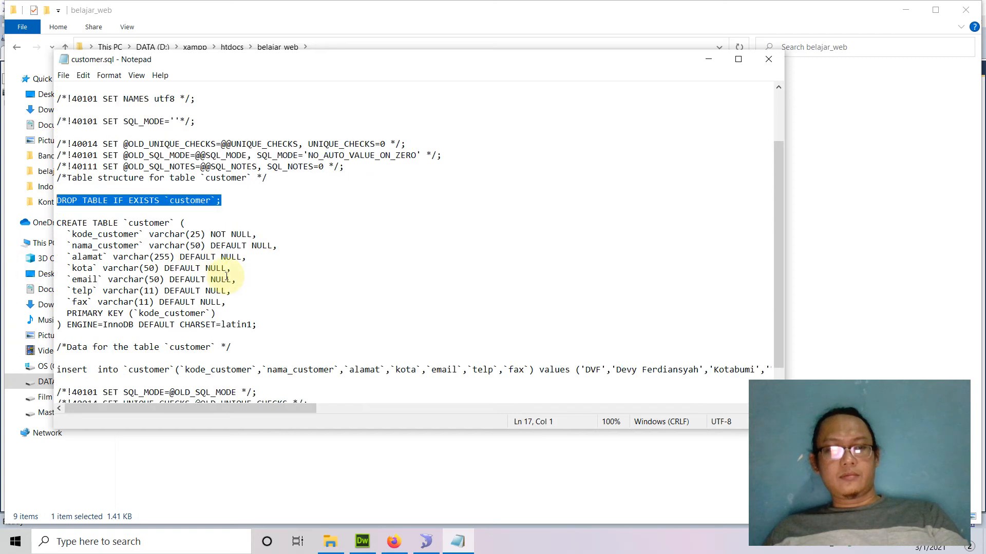
{"action": "left_click_drag", "start_coordinate": [56, 189], "coordinate": [185, 188]}
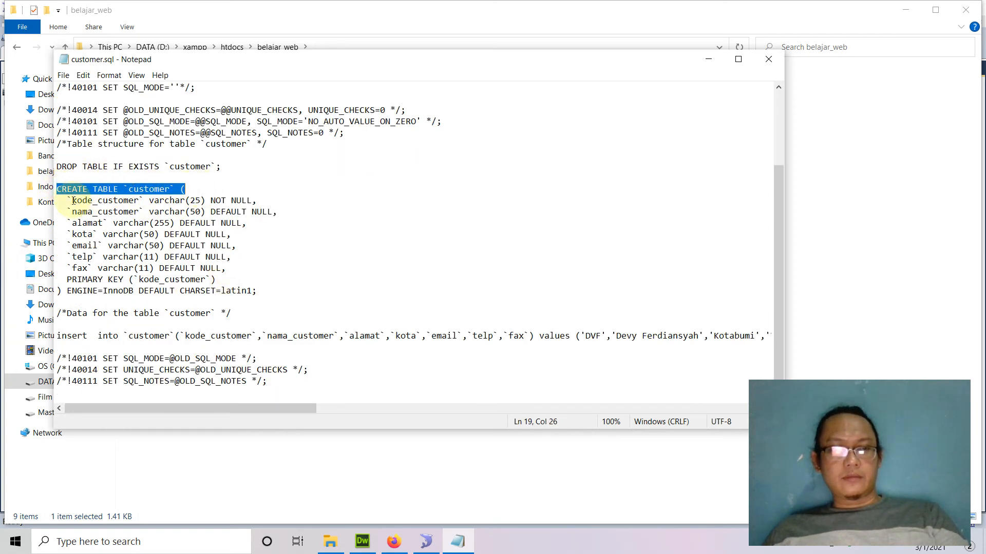
{"action": "left_click_drag", "start_coordinate": [66, 201], "coordinate": [210, 201]}
{"action": "double_click", "coordinate": [167, 201]}
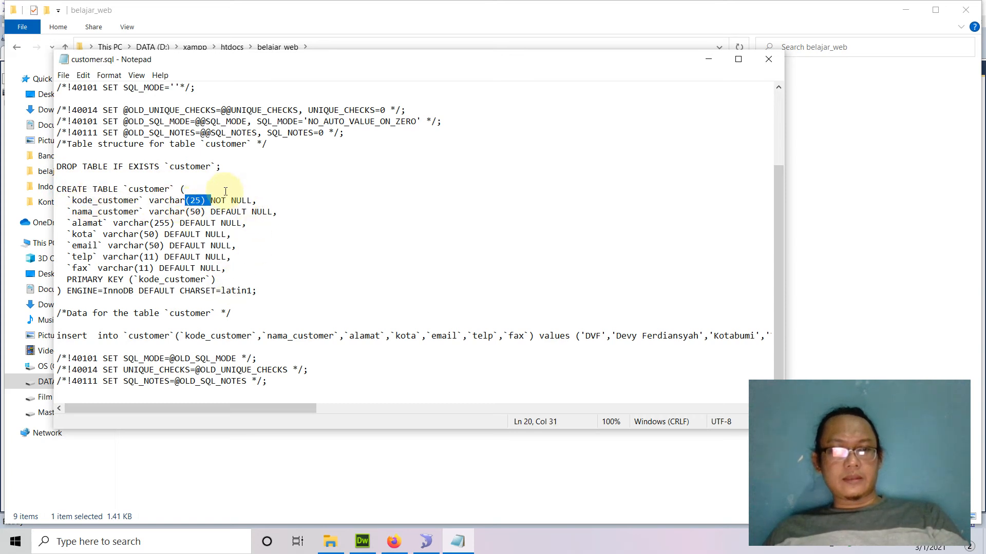
{"action": "double_click", "coordinate": [233, 210]}
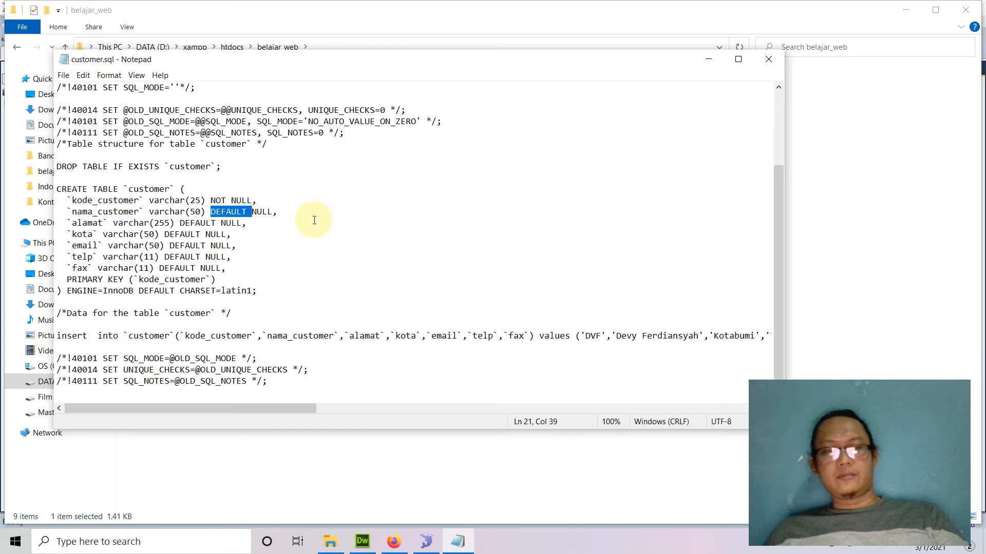
{"action": "left_click", "coordinate": [762, 61]}
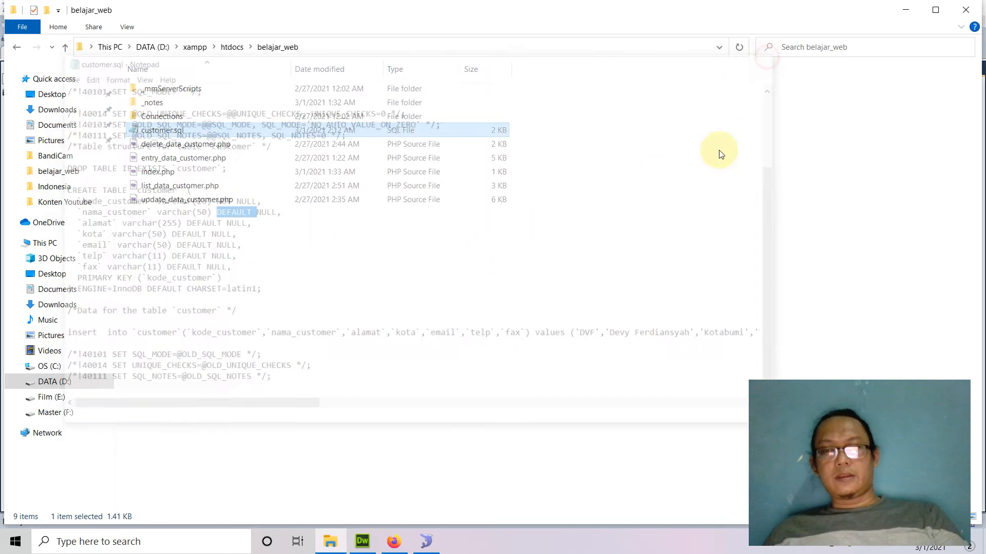
Bring up phpMyAdmin's Import page for the id16271472_inventory database.
{"action": "left_click", "coordinate": [394, 542]}
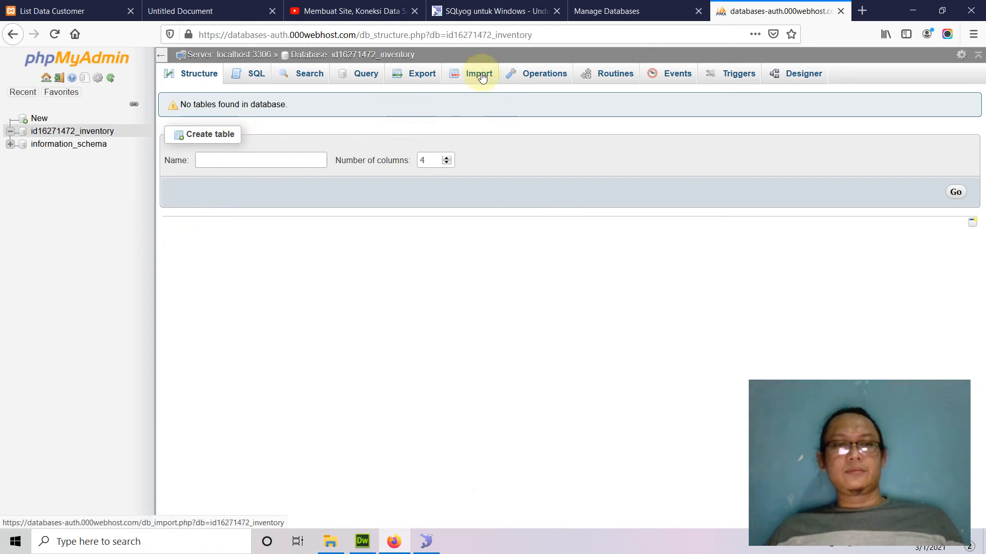
{"action": "left_click", "coordinate": [82, 132]}
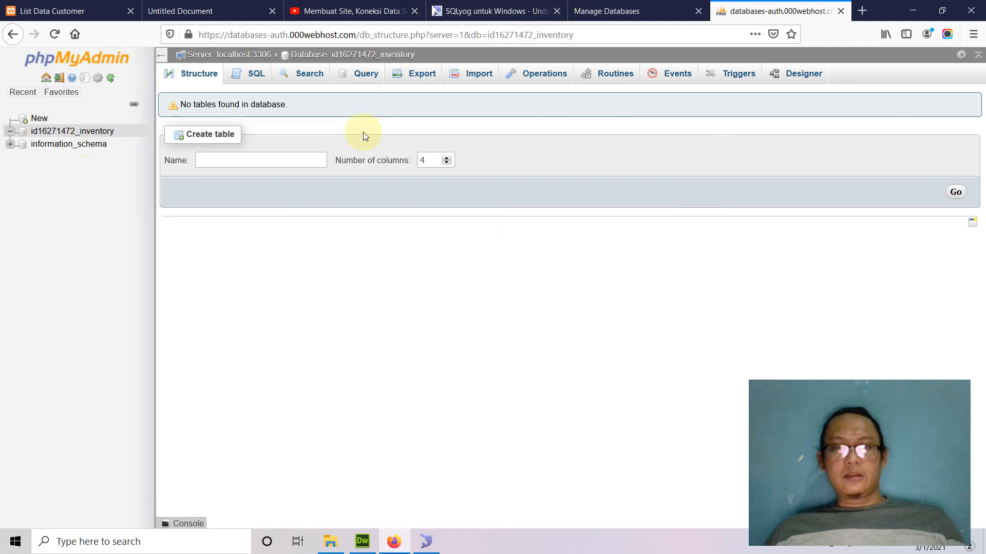
{"action": "left_click", "coordinate": [483, 76]}
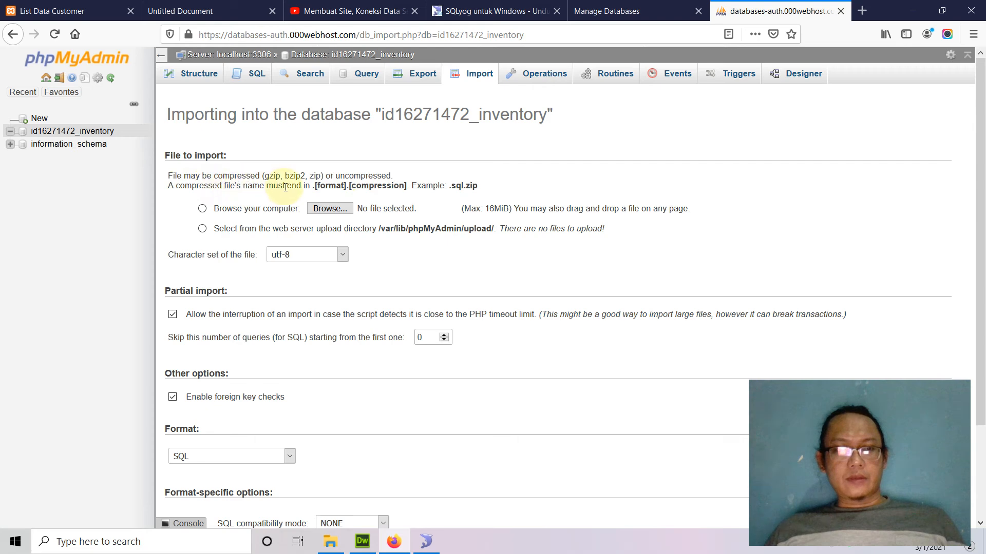
Choose belajar_web\customer.sql as the upload file and run the import, executing 11 queries.
{"action": "double_click", "coordinate": [457, 187]}
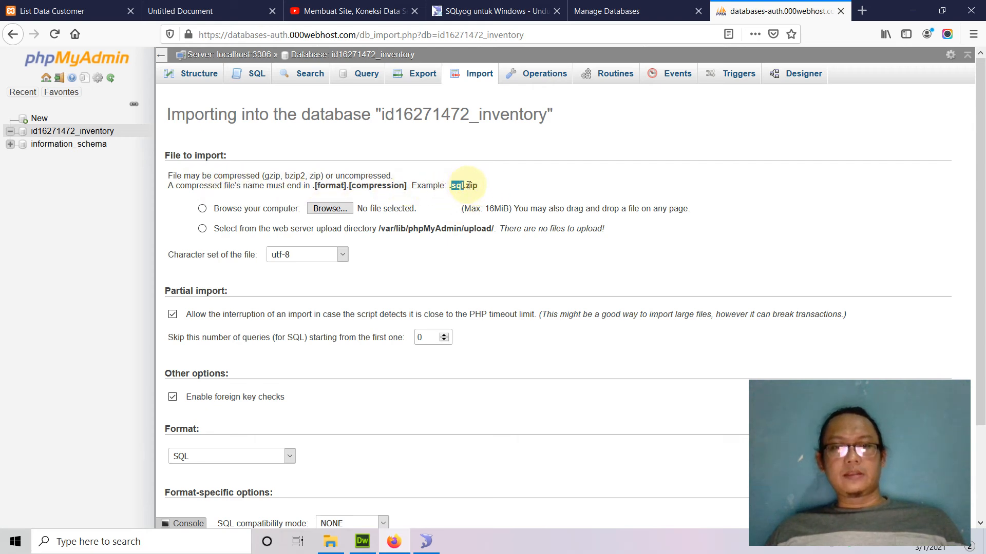
{"action": "double_click", "coordinate": [471, 186]}
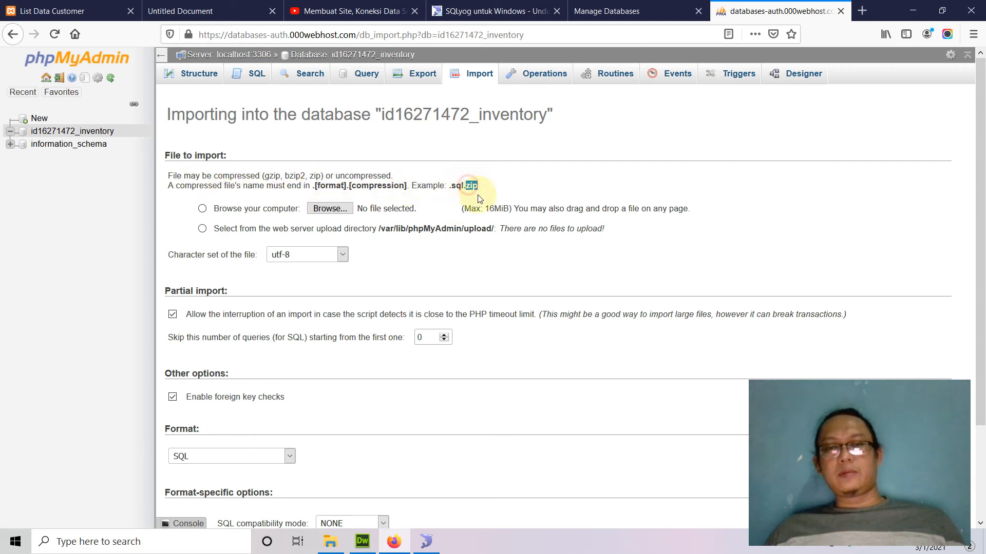
{"action": "left_click", "coordinate": [319, 211]}
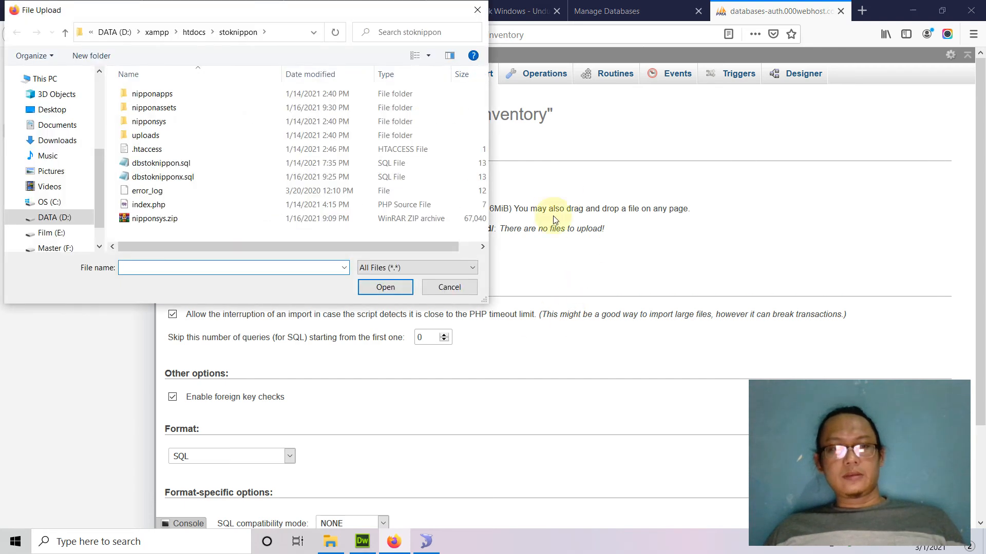
{"action": "left_click", "coordinate": [198, 31]}
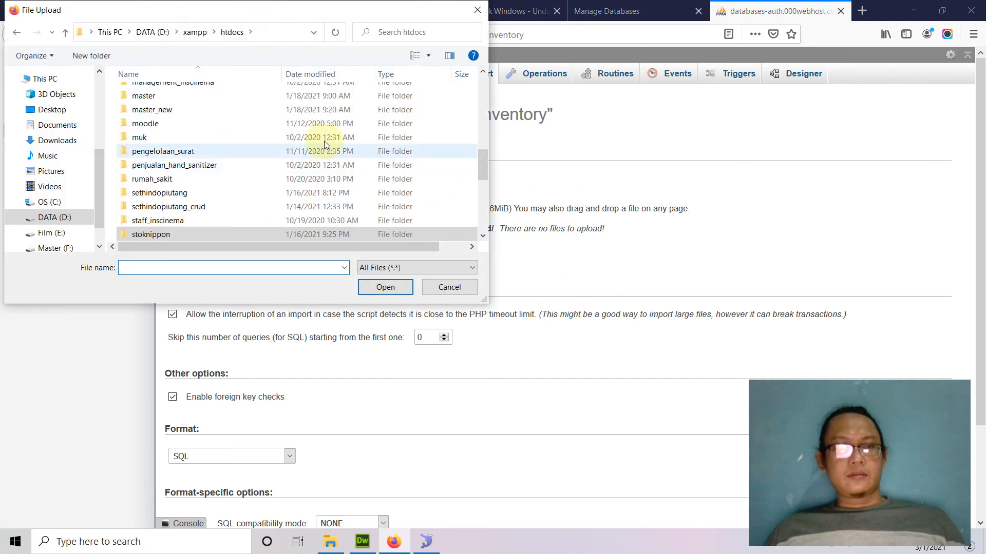
{"action": "scroll", "coordinate": [221, 177], "scroll_direction": "up", "scroll_amount": 10}
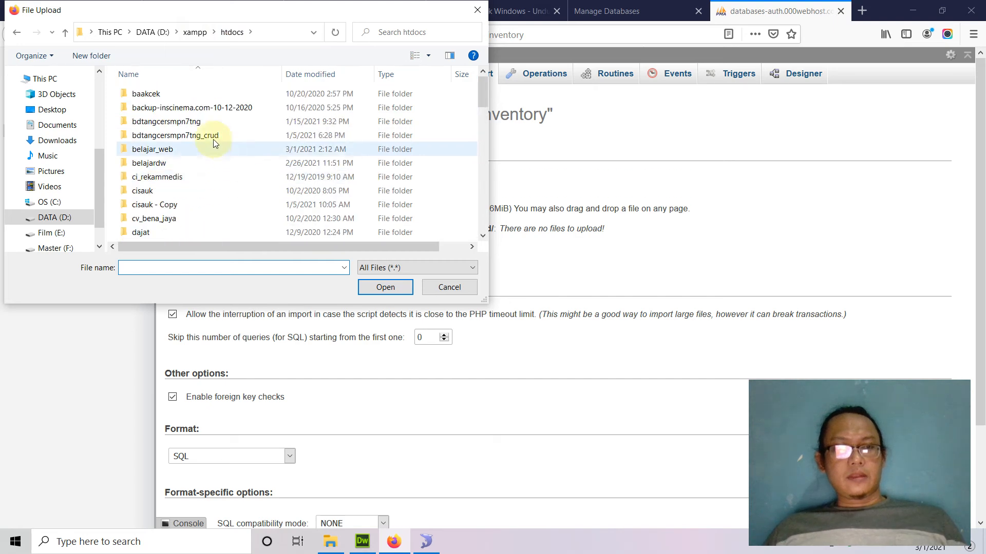
{"action": "double_click", "coordinate": [209, 148]}
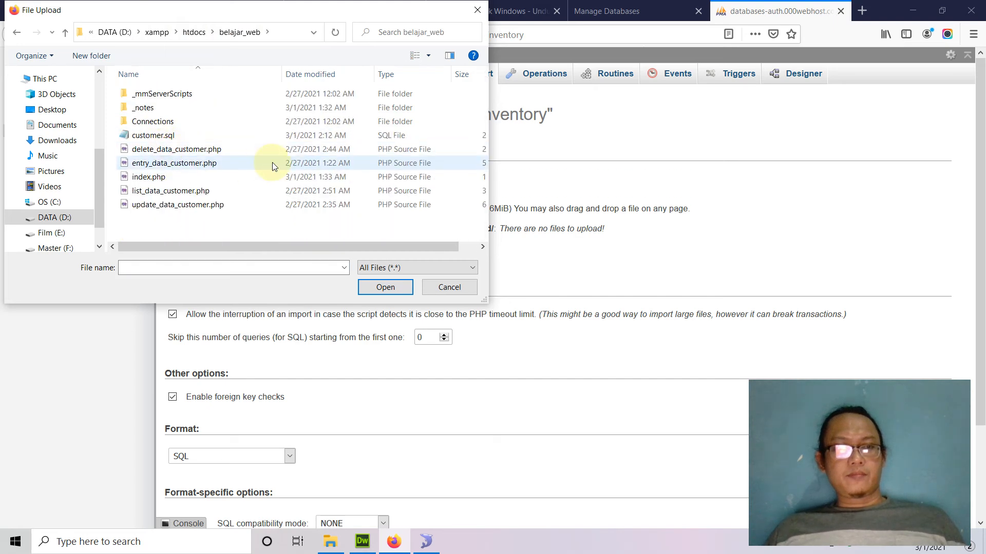
{"action": "double_click", "coordinate": [161, 136]}
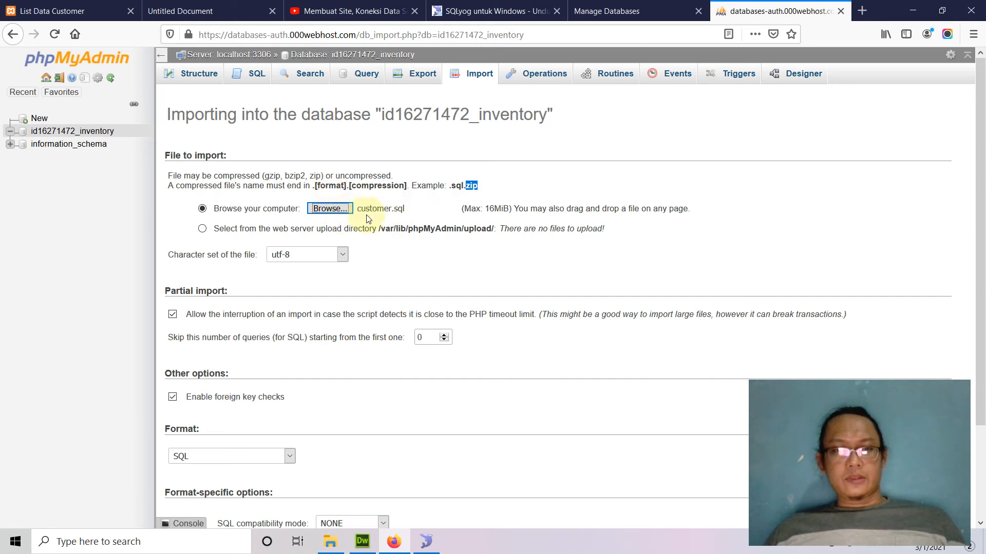
{"action": "scroll", "coordinate": [403, 241], "scroll_direction": "down", "scroll_amount": 2}
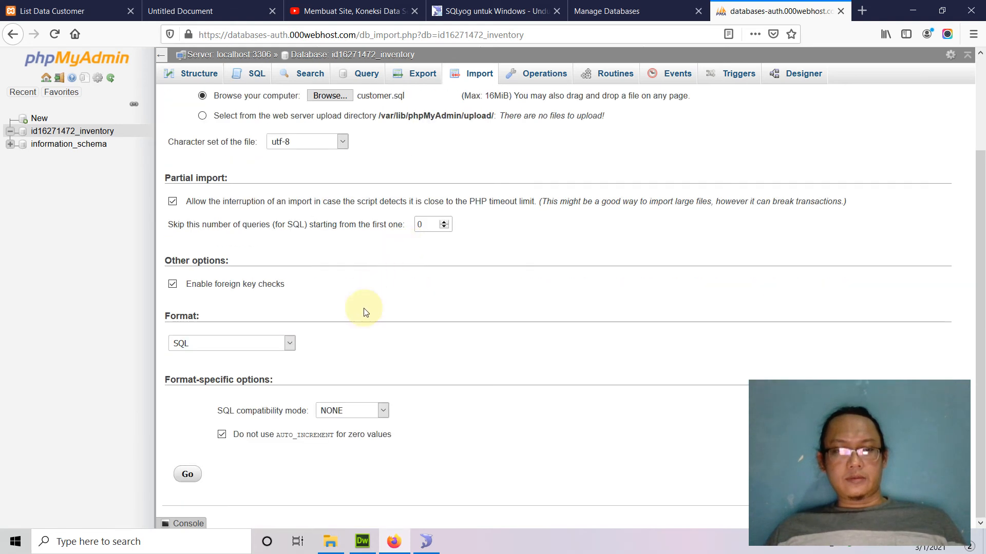
{"action": "left_click", "coordinate": [190, 475]}
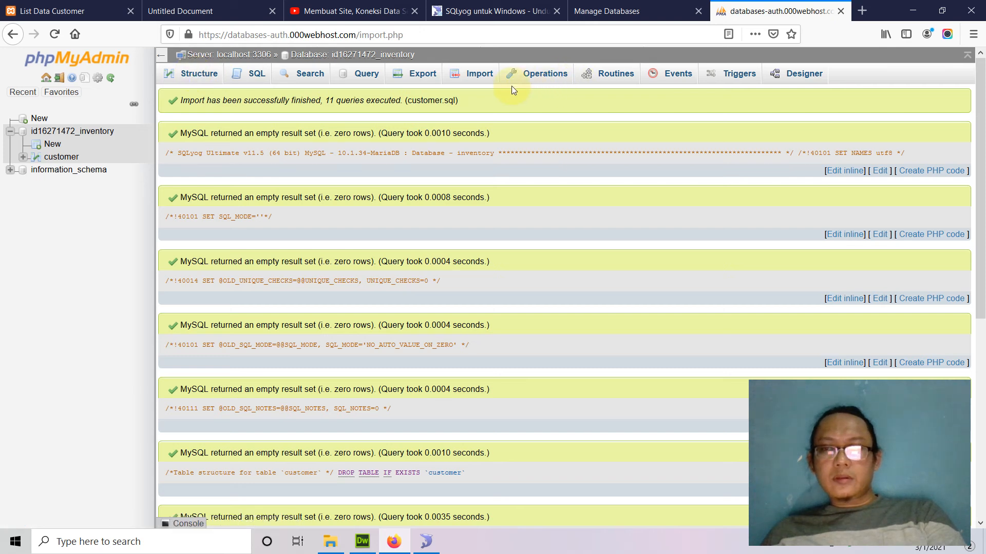
Browse the imported customer table's two rows, DVF and MFFF, from kode_customer through fax.
{"action": "left_click", "coordinate": [63, 156]}
{"action": "left_click", "coordinate": [199, 72]}
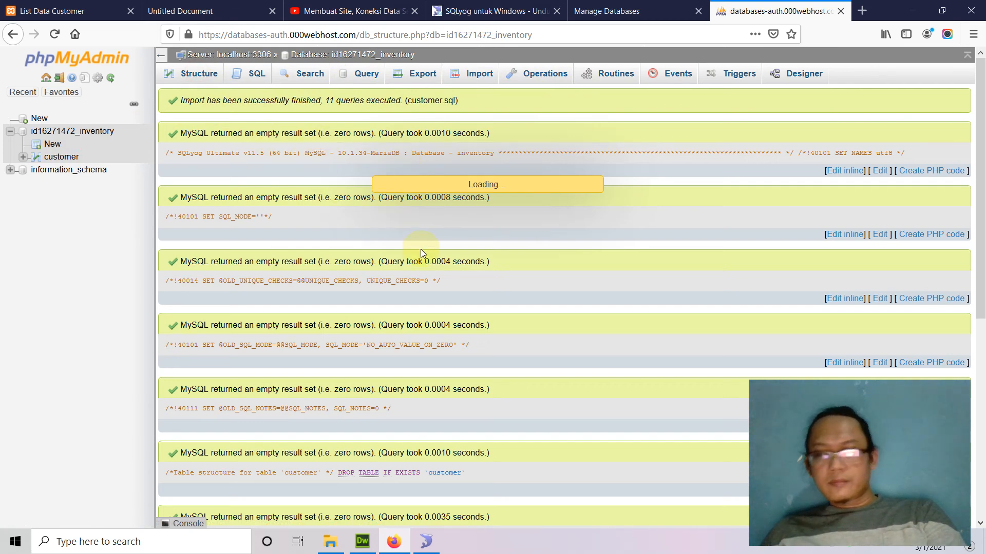
{"action": "scroll", "coordinate": [421, 249], "scroll_direction": "down", "scroll_amount": 6}
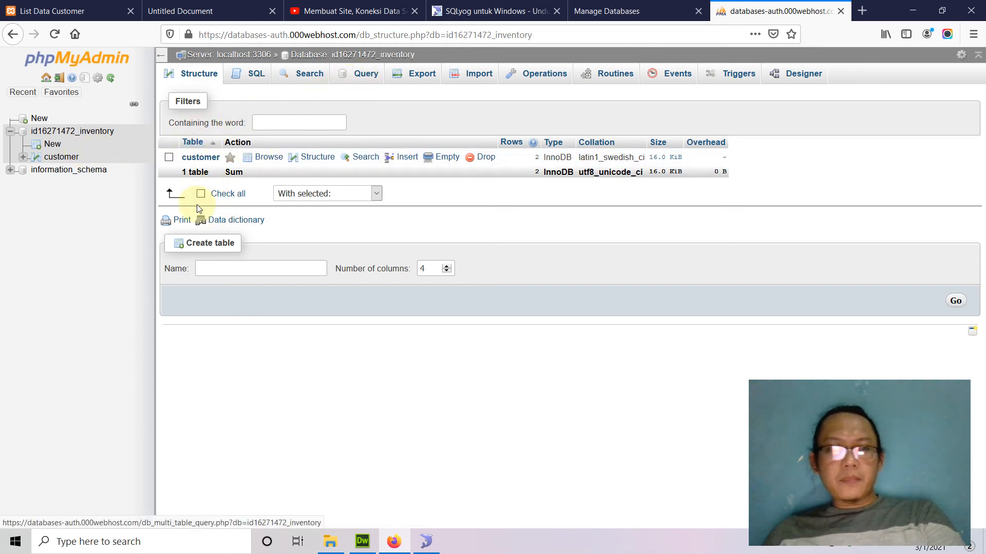
{"action": "left_click", "coordinate": [197, 157]}
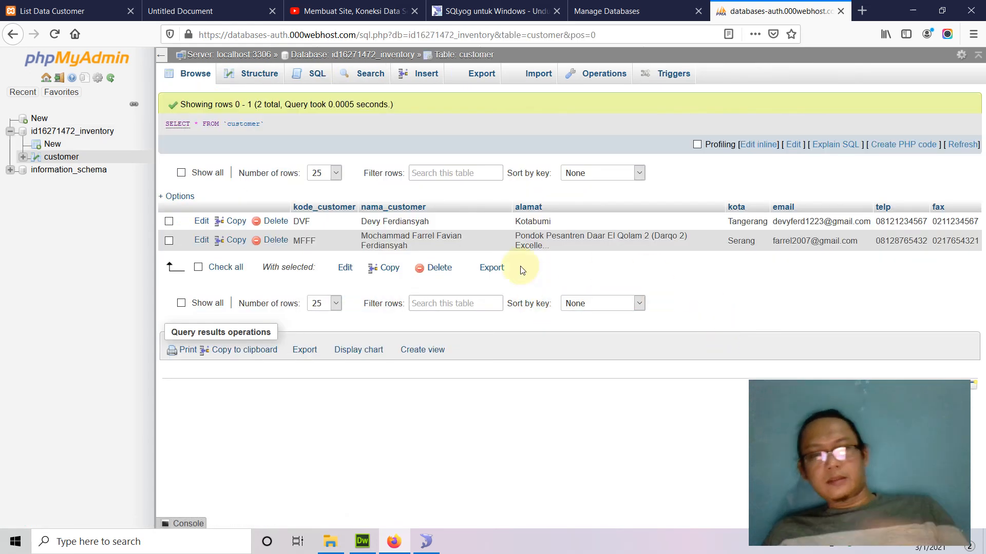
{"action": "double_click", "coordinate": [305, 222]}
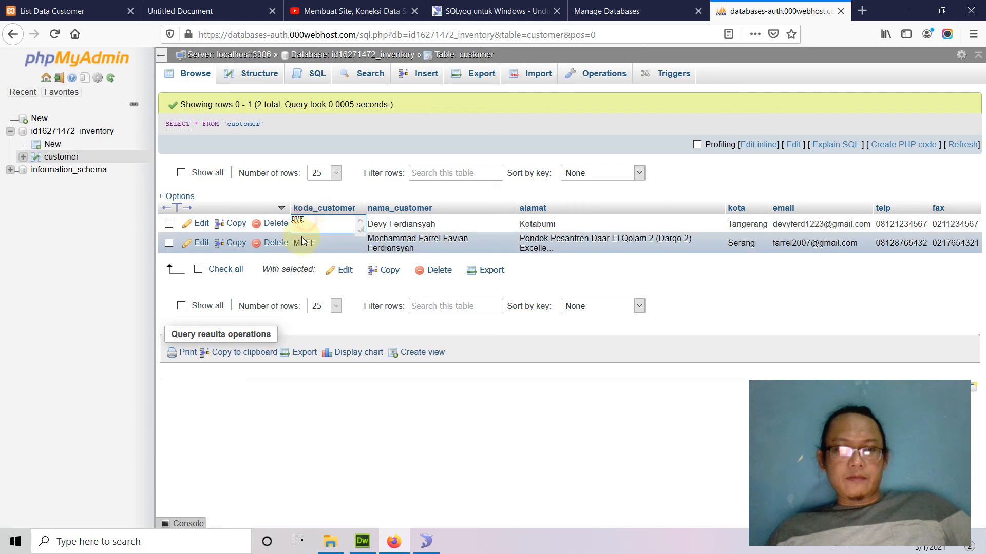
{"action": "left_click", "coordinate": [301, 241]}
{"action": "left_click", "coordinate": [426, 541]}
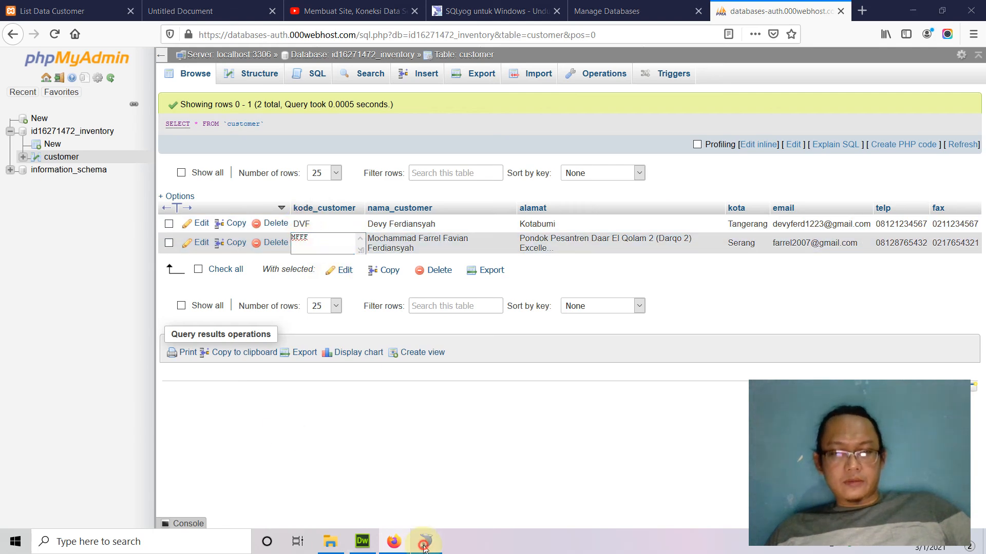
View the local customer table data in SQLyog, then return to the remote rows in phpMyAdmin.
{"action": "left_click", "coordinate": [194, 68]}
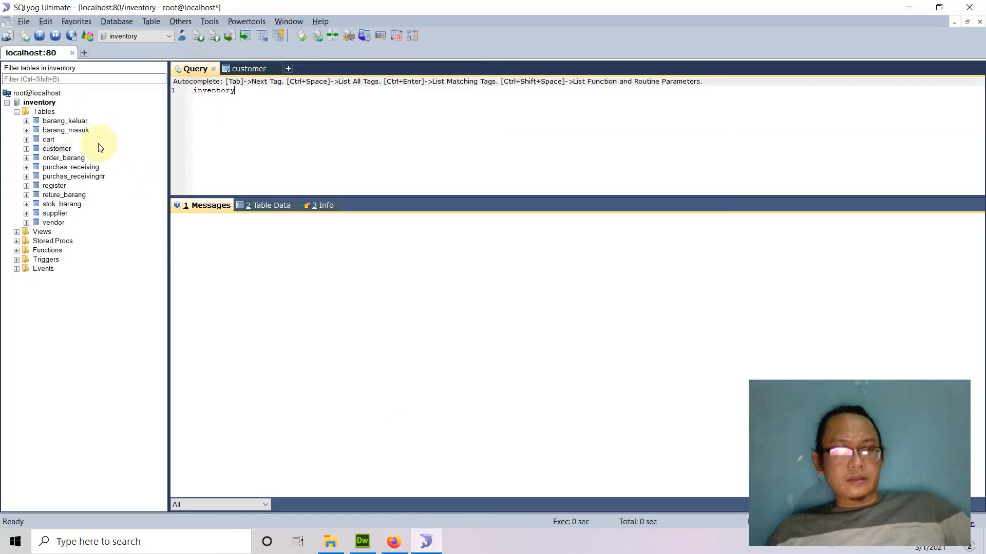
{"action": "left_click", "coordinate": [57, 149]}
{"action": "left_click", "coordinate": [257, 205]}
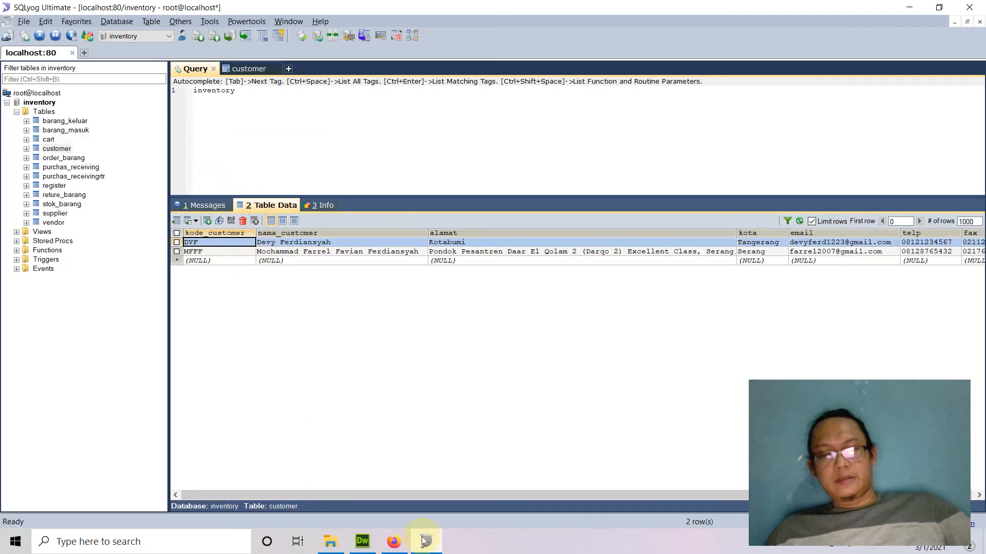
{"action": "left_click", "coordinate": [394, 542]}
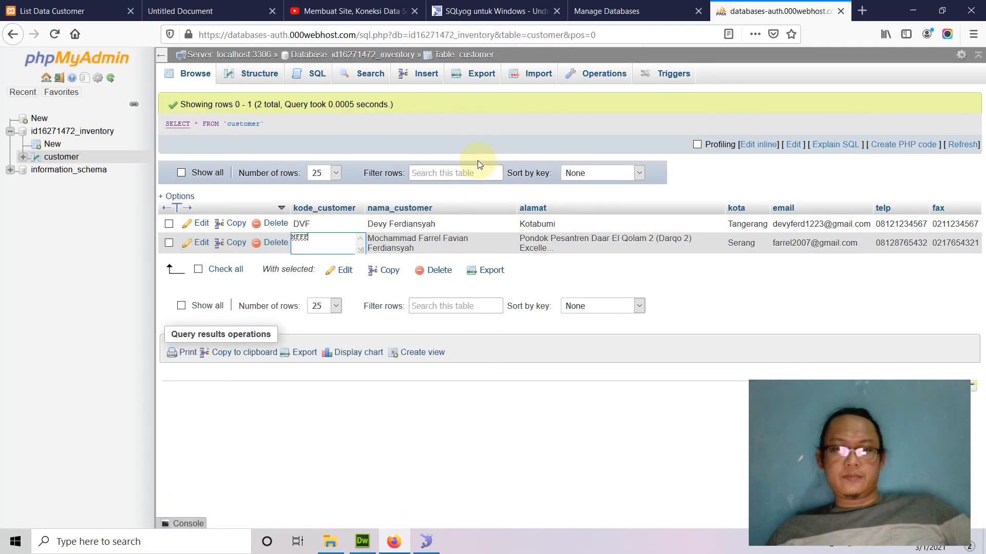
{"action": "left_click", "coordinate": [476, 126]}
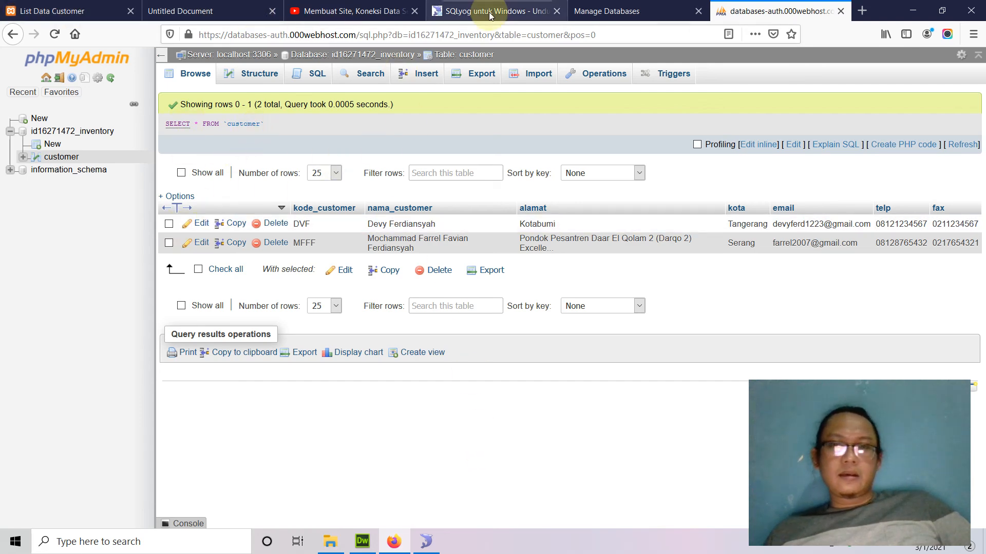
Check the hosted inventory database on 000webhost's Manage Databases page, then bring SQLyog back.
{"action": "left_click", "coordinate": [606, 11]}
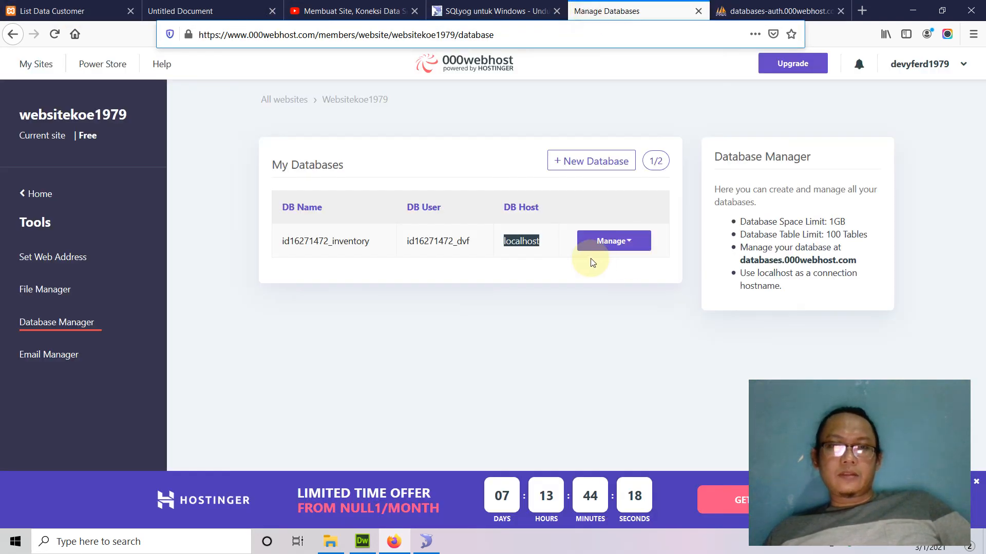
{"action": "left_click", "coordinate": [472, 358]}
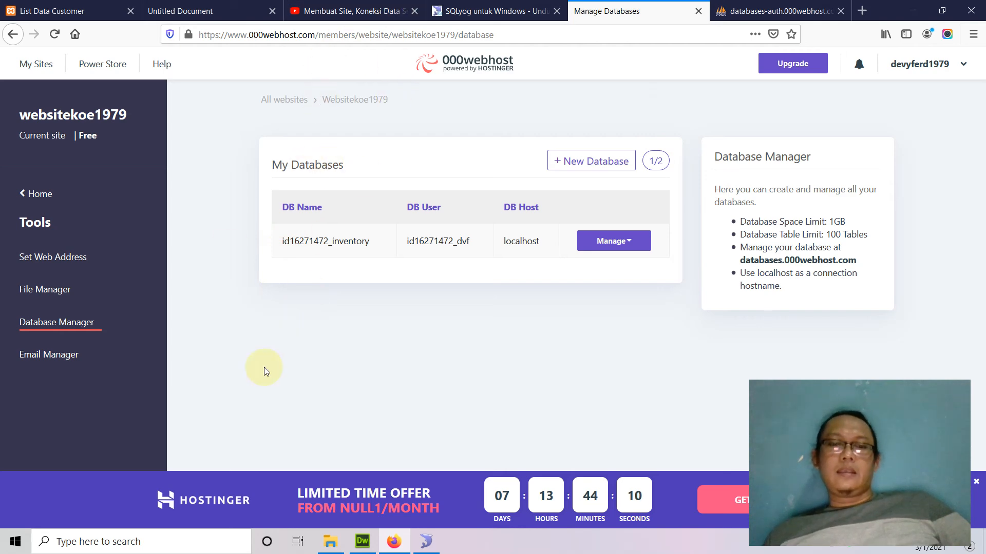
{"action": "left_click", "coordinate": [426, 541]}
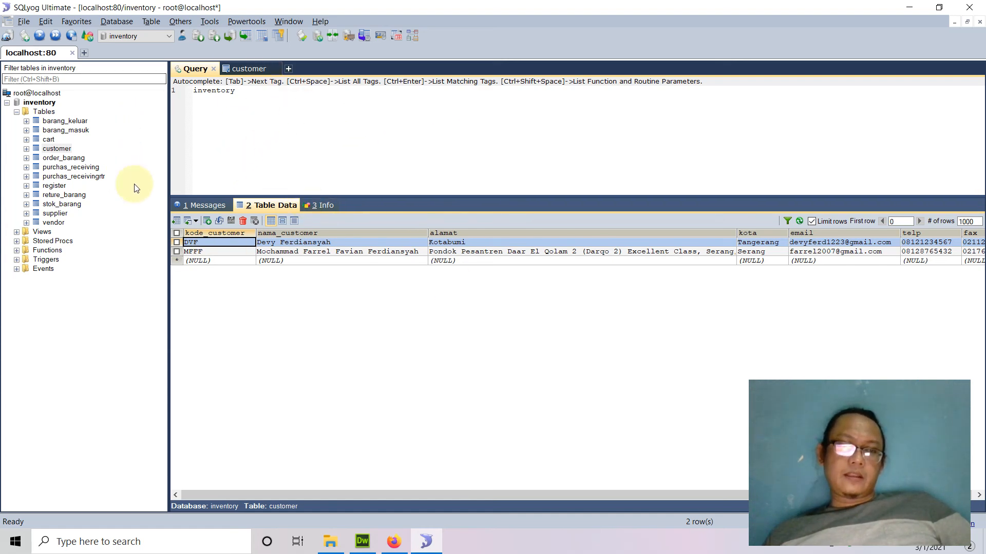
Review the customer table's Backup Table(s) As SQL Dump settings in SQLyog and close without exporting.
{"action": "right_click", "coordinate": [59, 149]}
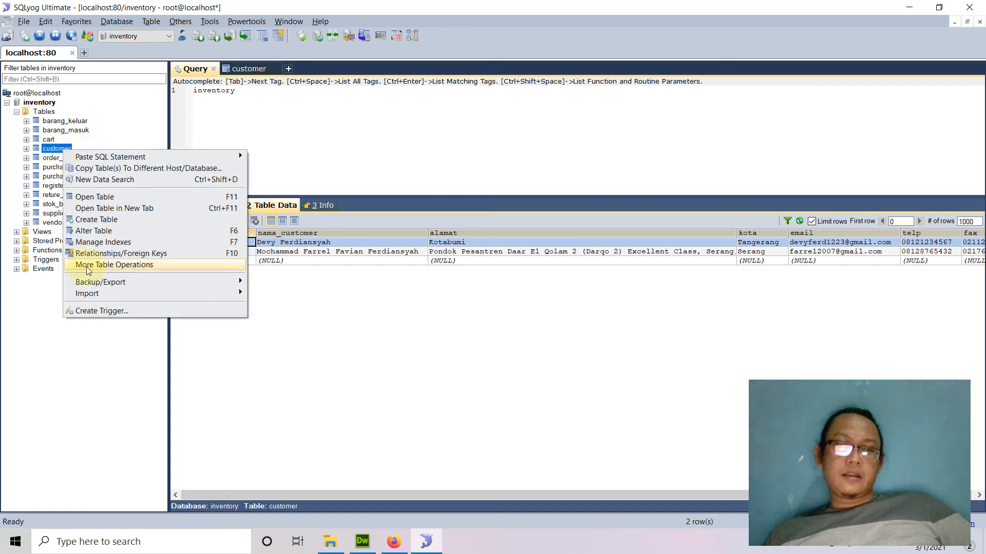
{"action": "mouse_move", "coordinate": [217, 282]}
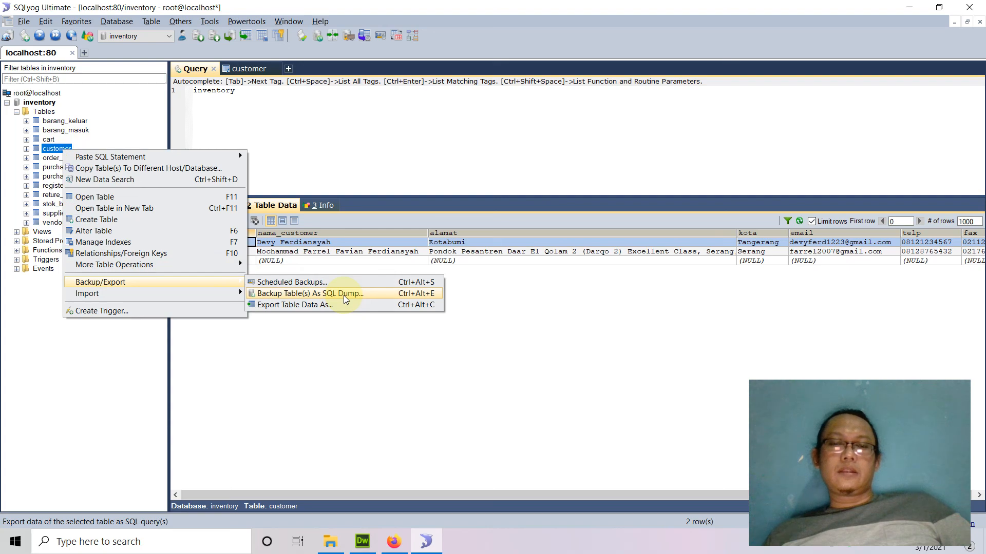
{"action": "left_click", "coordinate": [345, 297]}
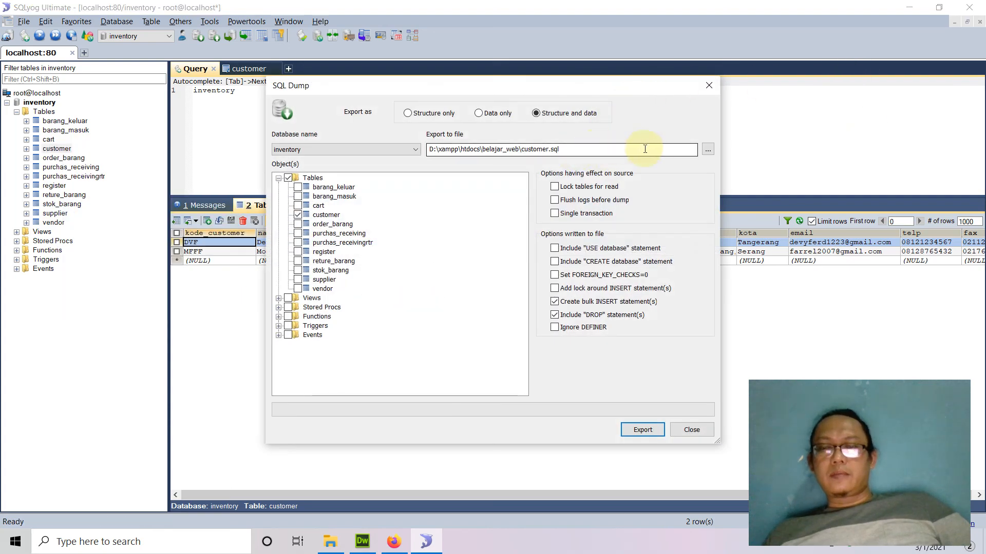
{"action": "left_click", "coordinate": [707, 150]}
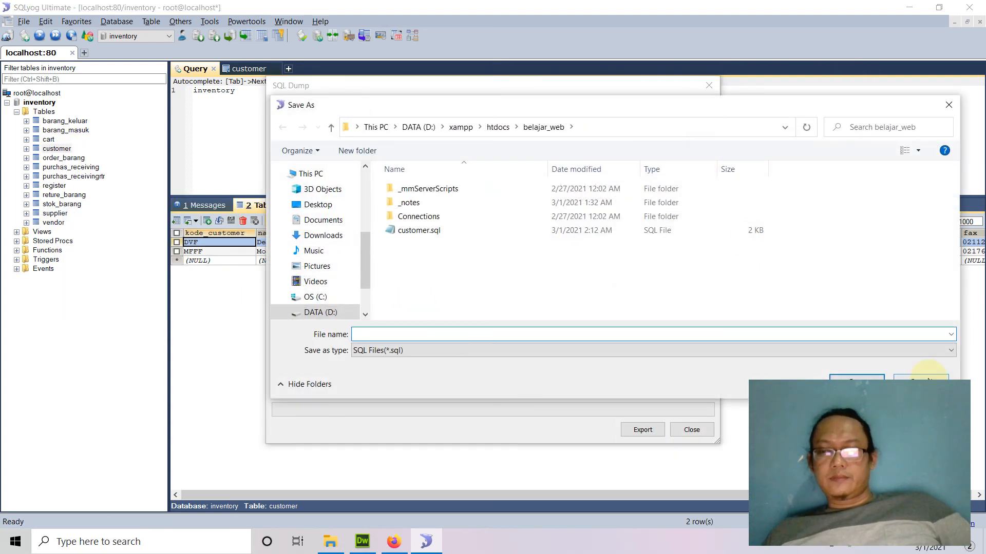
{"action": "left_click", "coordinate": [735, 431]}
{"action": "left_click", "coordinate": [692, 430]}
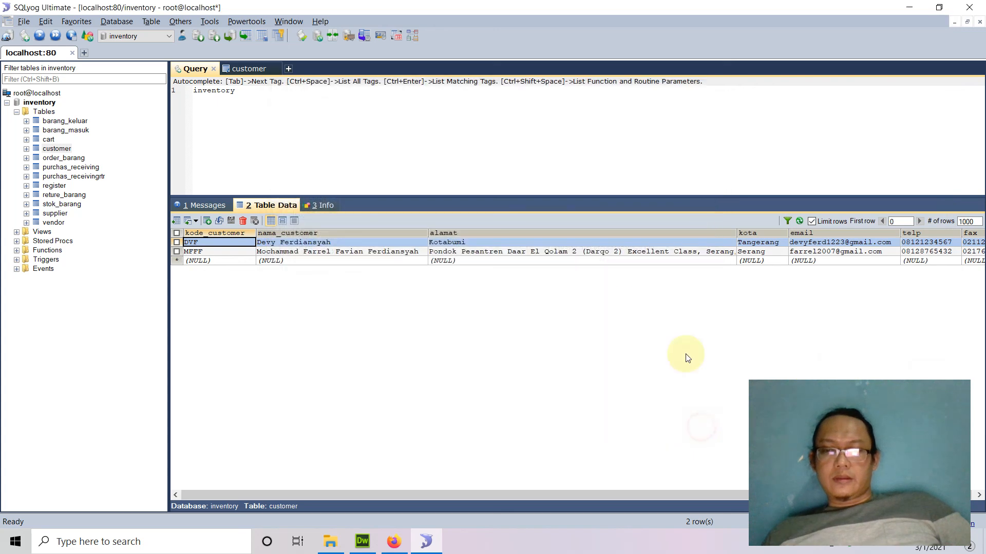
{"action": "left_click", "coordinate": [395, 542]}
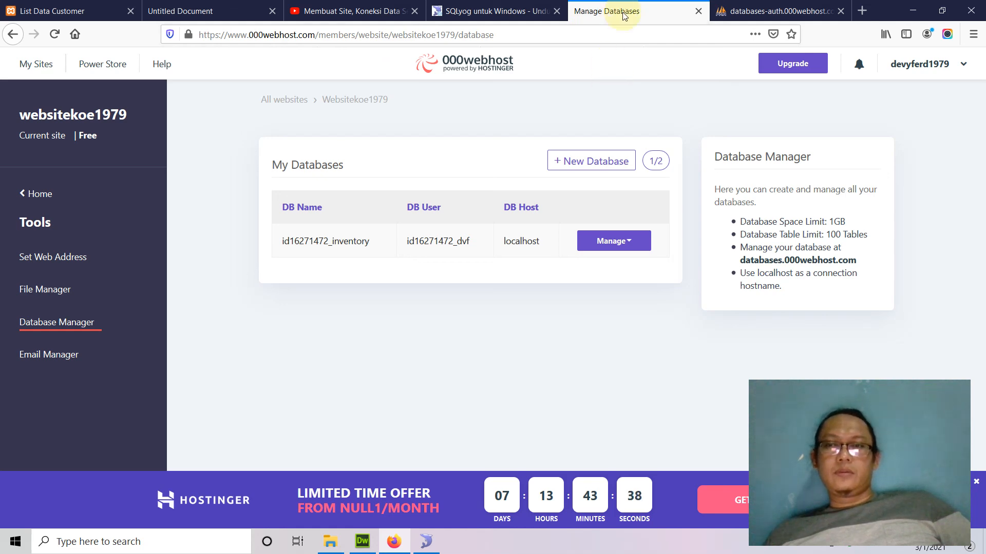
Open the hosted inventory database in phpMyAdmin through 000webhost's Tools > Database Manager.
{"action": "left_click", "coordinate": [58, 195]}
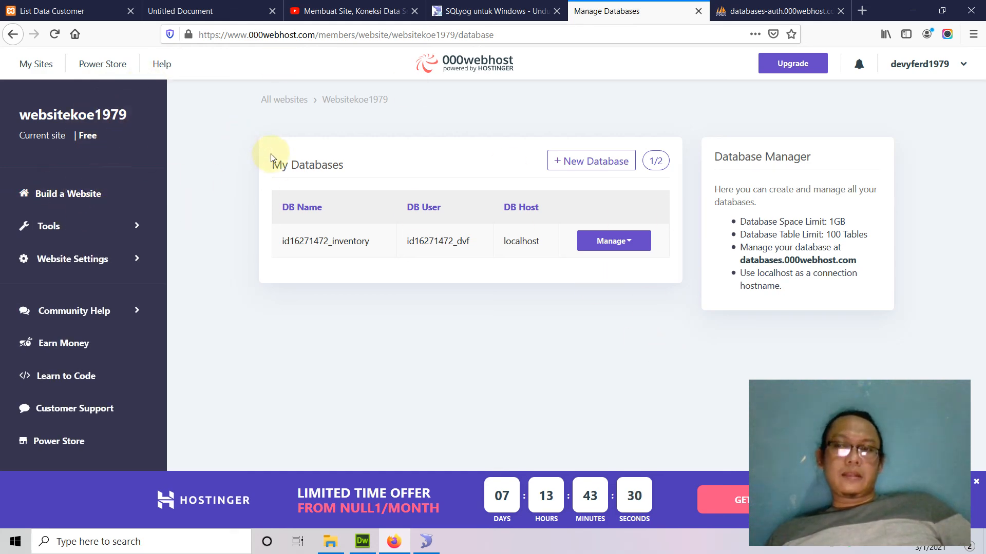
{"action": "left_click", "coordinate": [76, 224]}
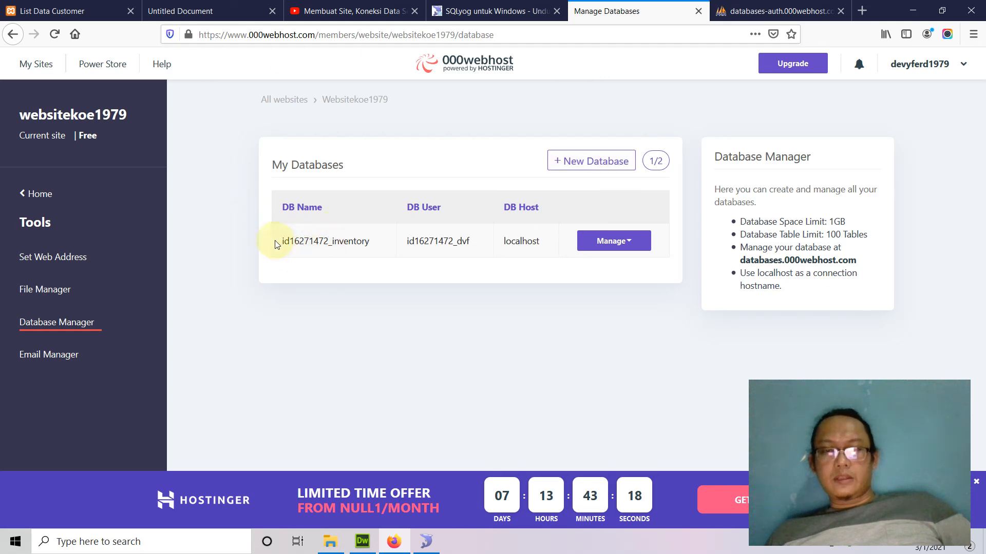
{"action": "left_click_drag", "start_coordinate": [277, 242], "coordinate": [468, 242]}
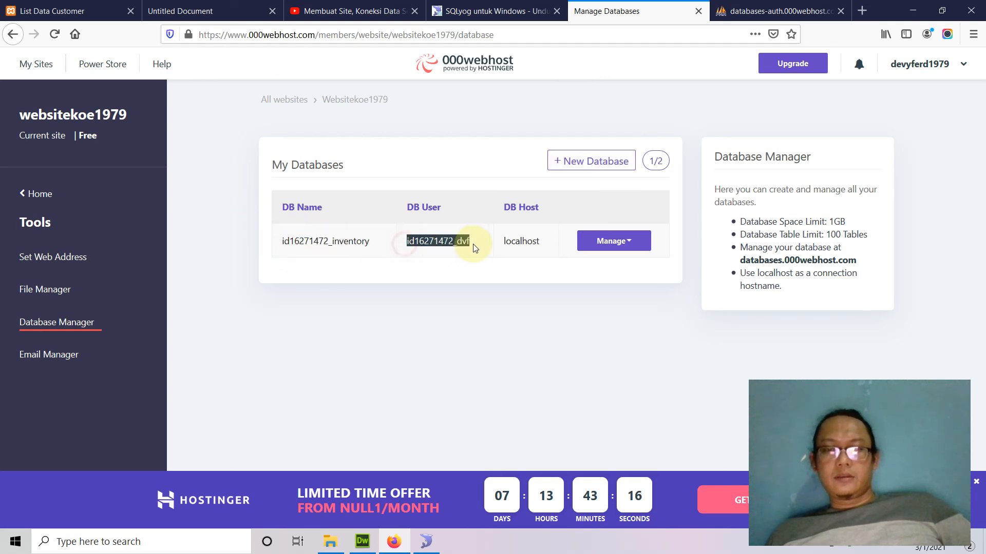
{"action": "left_click", "coordinate": [633, 250]}
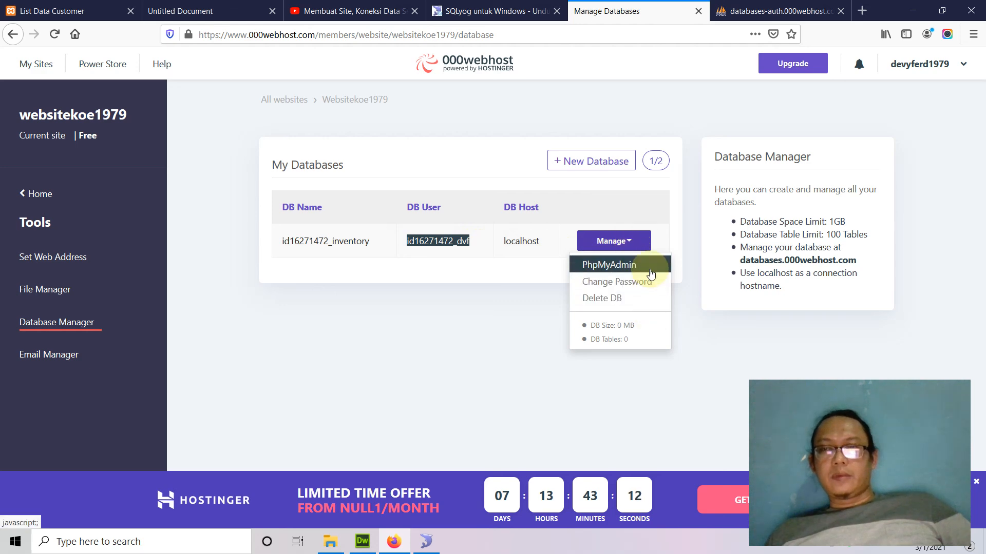
{"action": "left_click", "coordinate": [636, 265]}
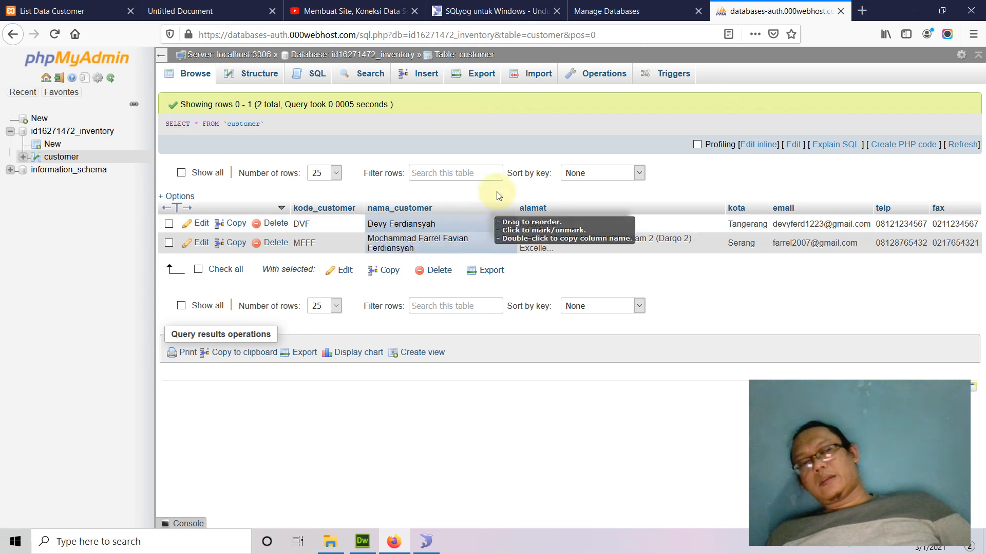
Show id16271472_inventory's table overview, listing customer as InnoDB with 2 rows and 16.0 KiB.
{"action": "left_click", "coordinate": [77, 133]}
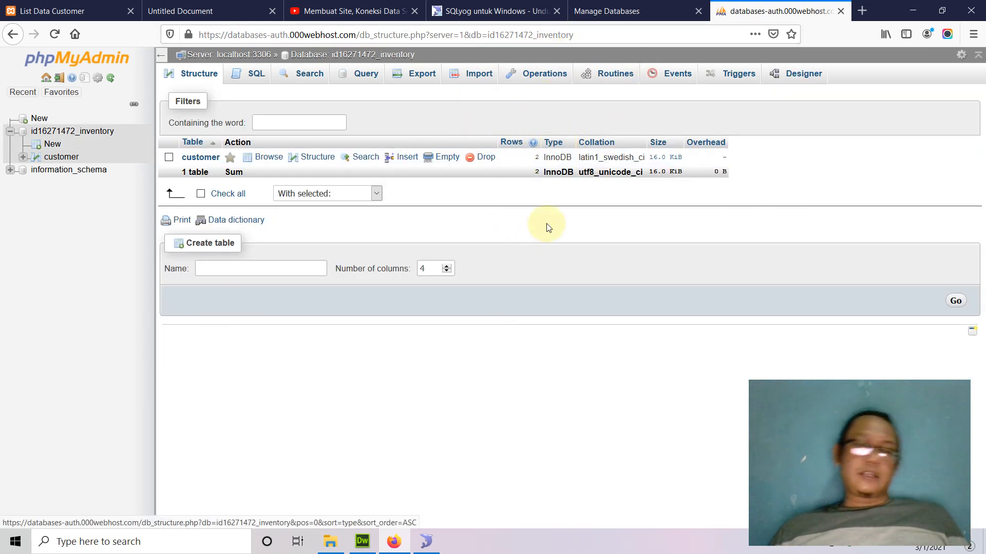
{"action": "left_click", "coordinate": [427, 543]}
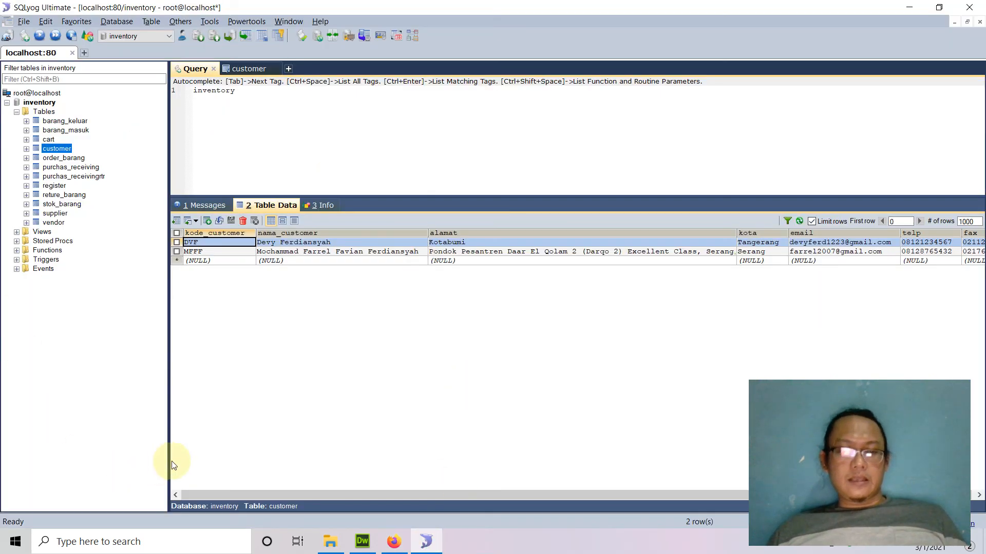
{"action": "left_click", "coordinate": [330, 541]}
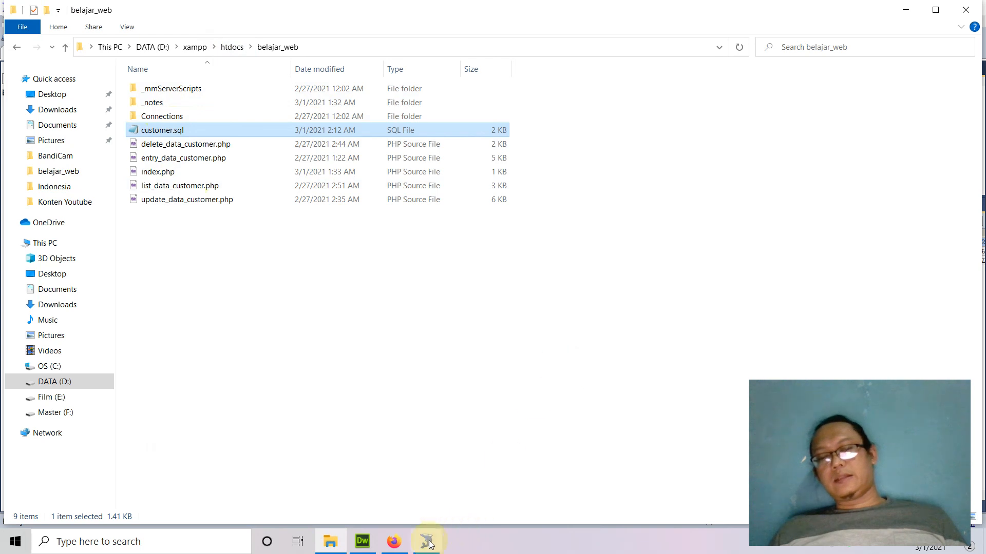
{"action": "left_click", "coordinate": [394, 542]}
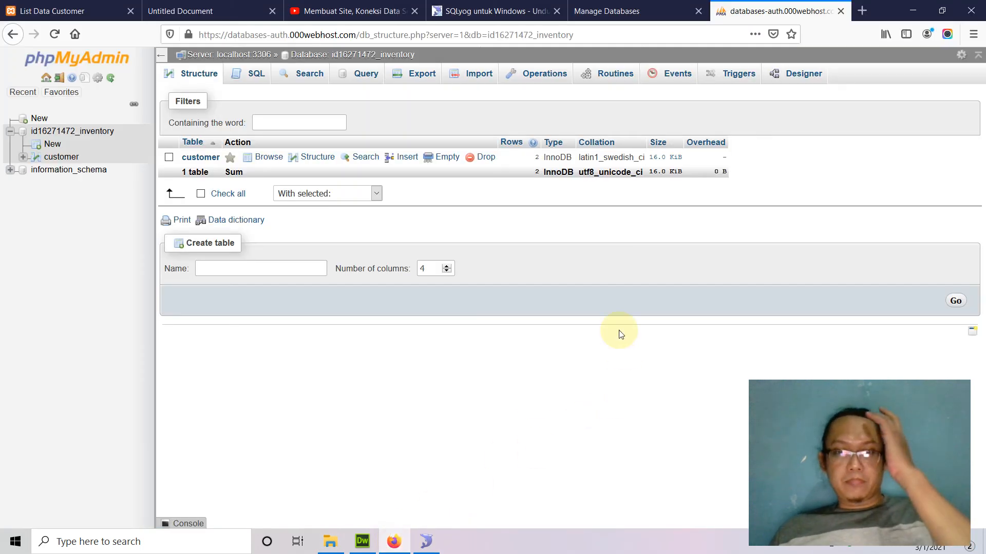